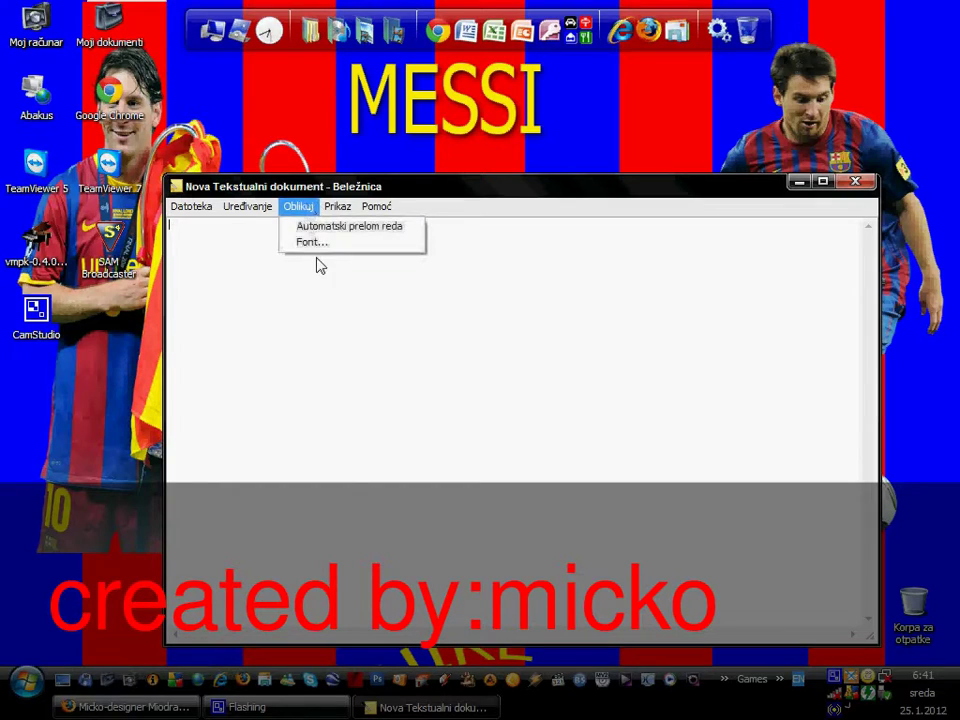
Enlarge the display font of the empty text document by choosing a much bigger font size
left_click(314, 243)
left_click(494, 418)
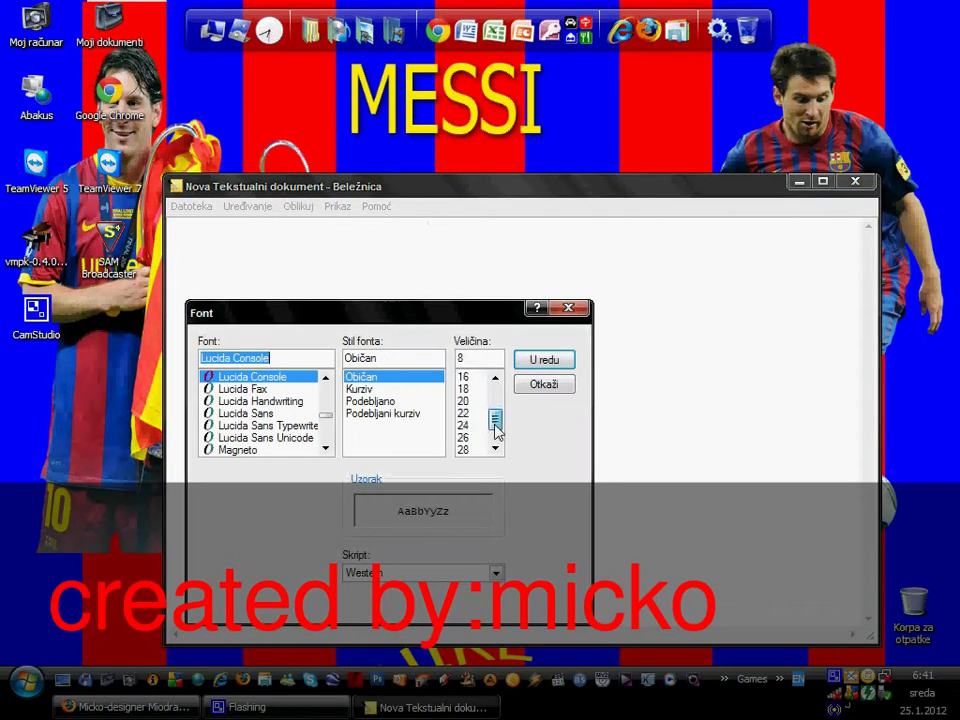
left_click(495, 439)
left_click(468, 437)
left_click(545, 362)
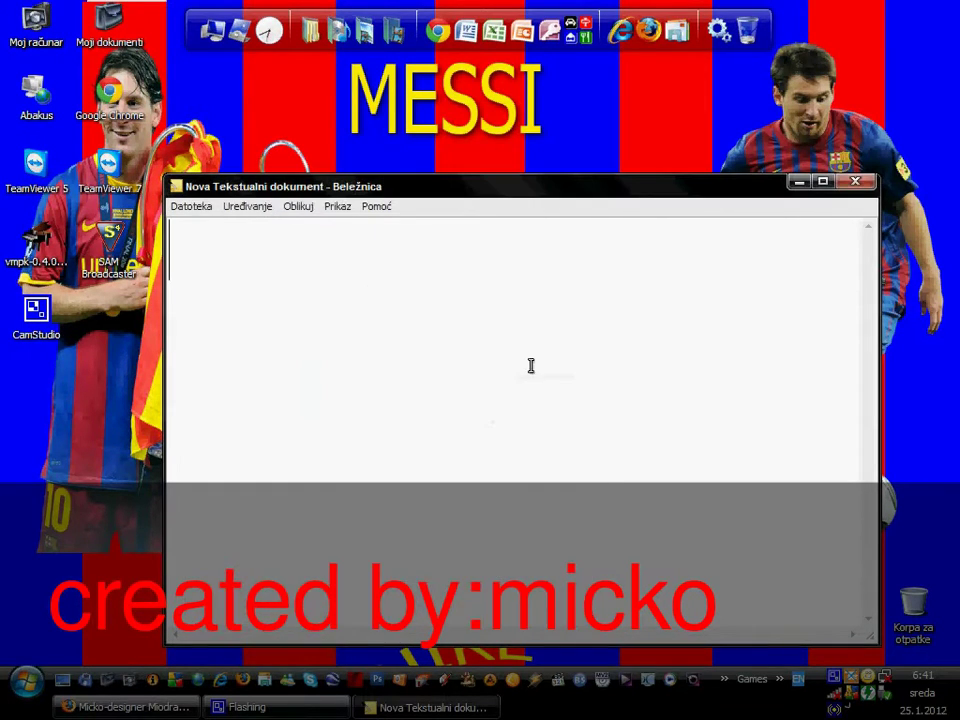
Write "zdravo youtube" as the first line of the note and start a new line
type("zdravo ")
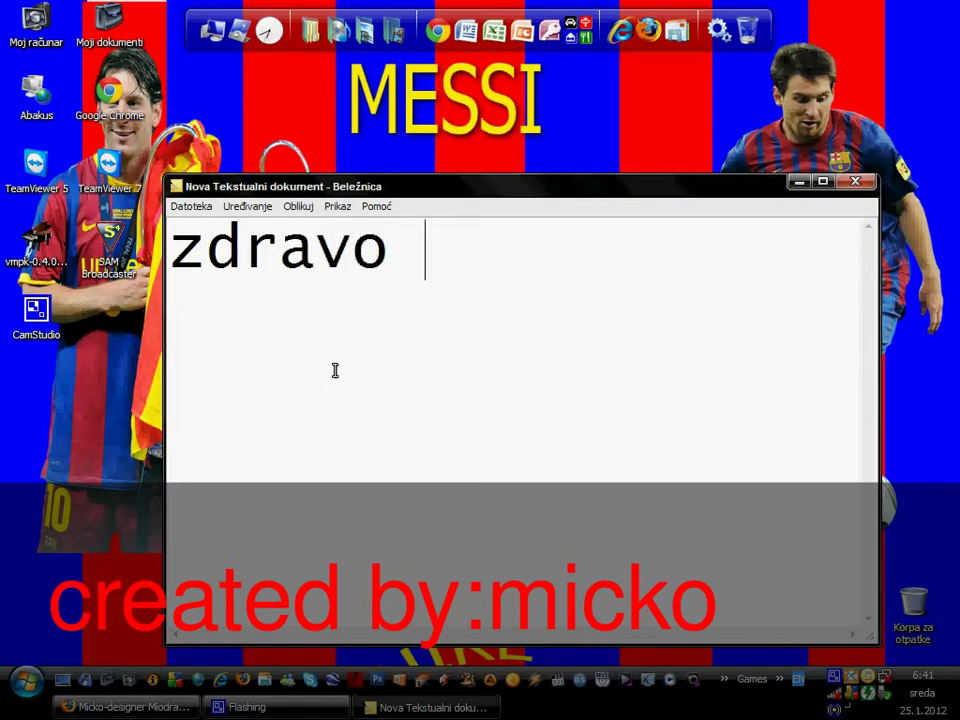
type("you")
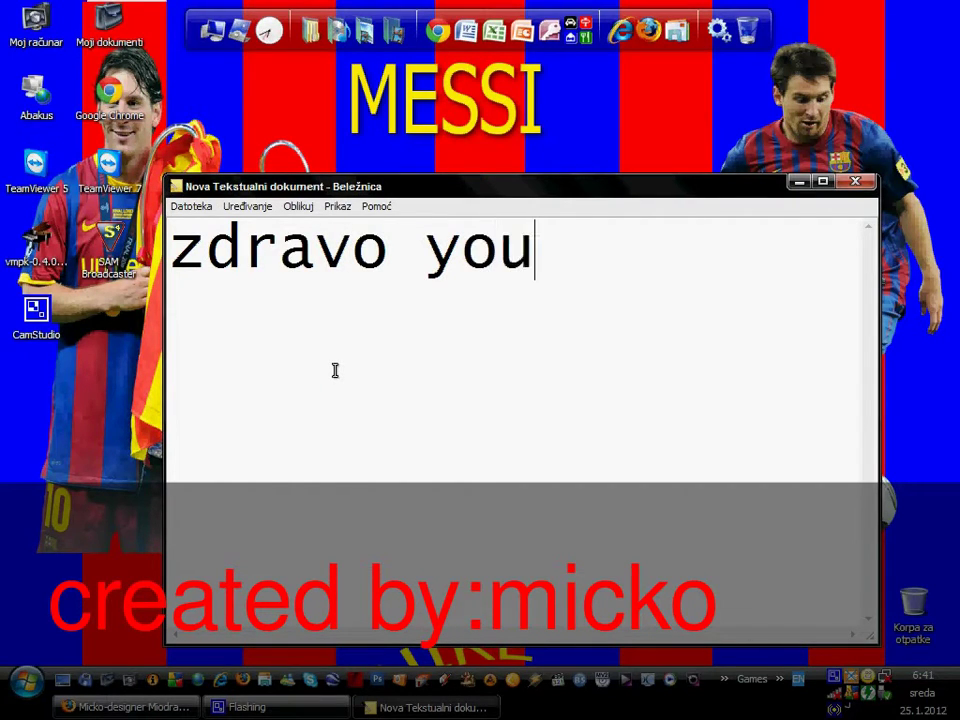
type("tube")
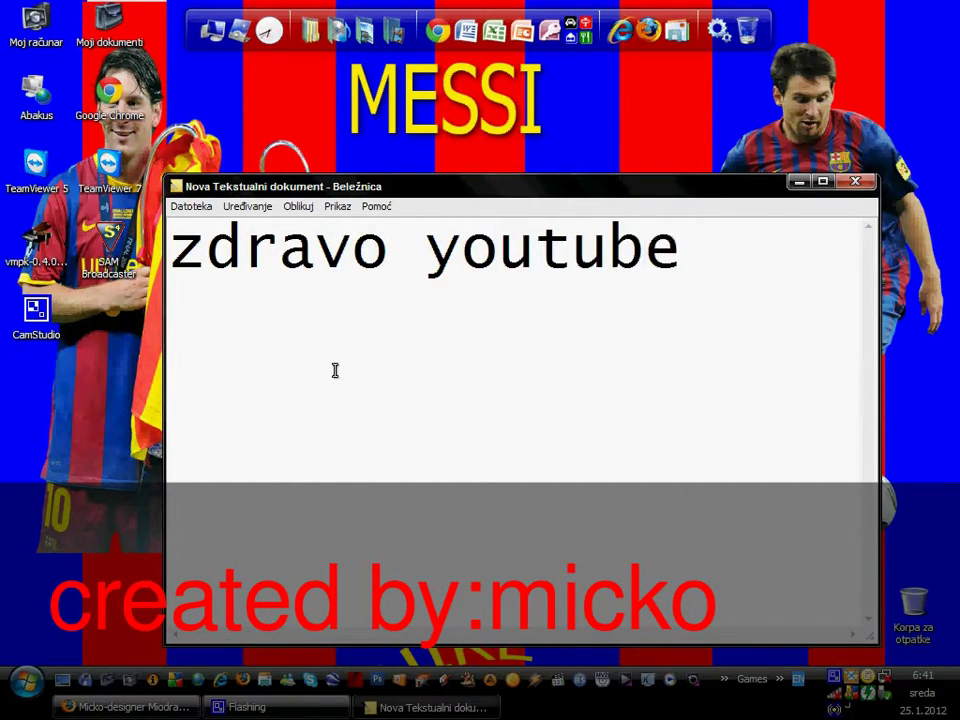
key("Return")
Add the second line "sada cu vam pokazati kako da napravite sliku za vas dekstop preko photo shopa nije tesko pratite me :D"
type("sada ")
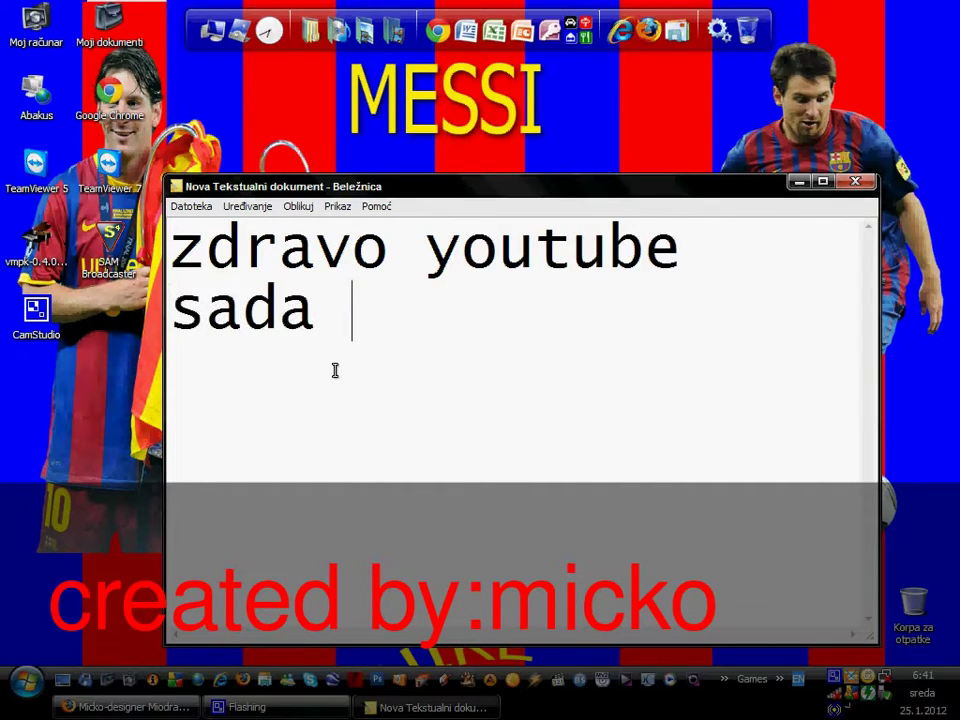
type("cu vam poka")
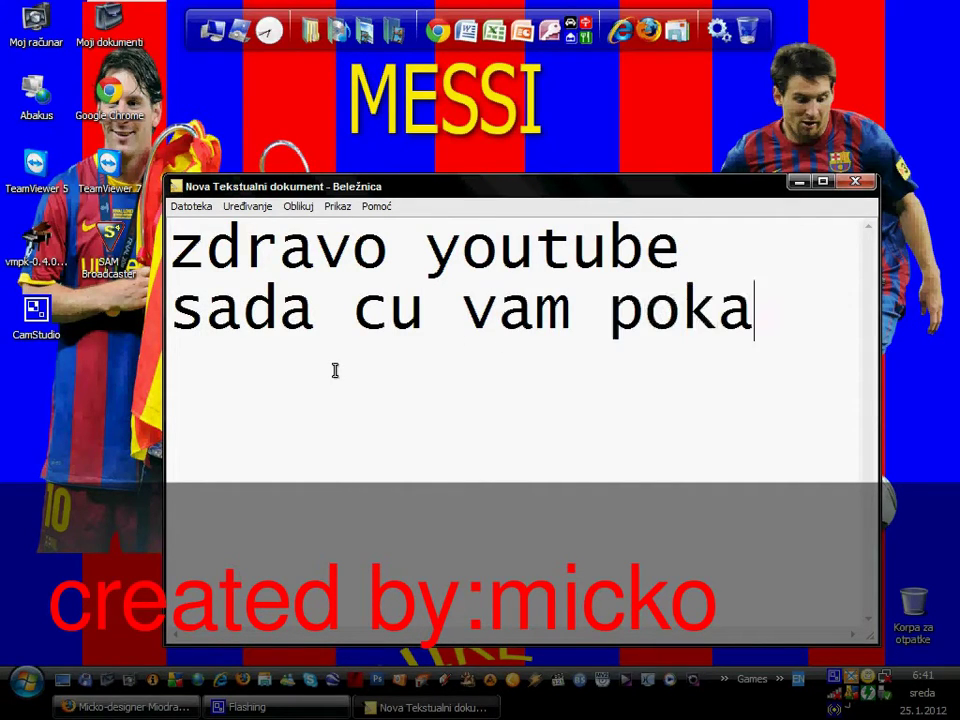
type("zati kako ")
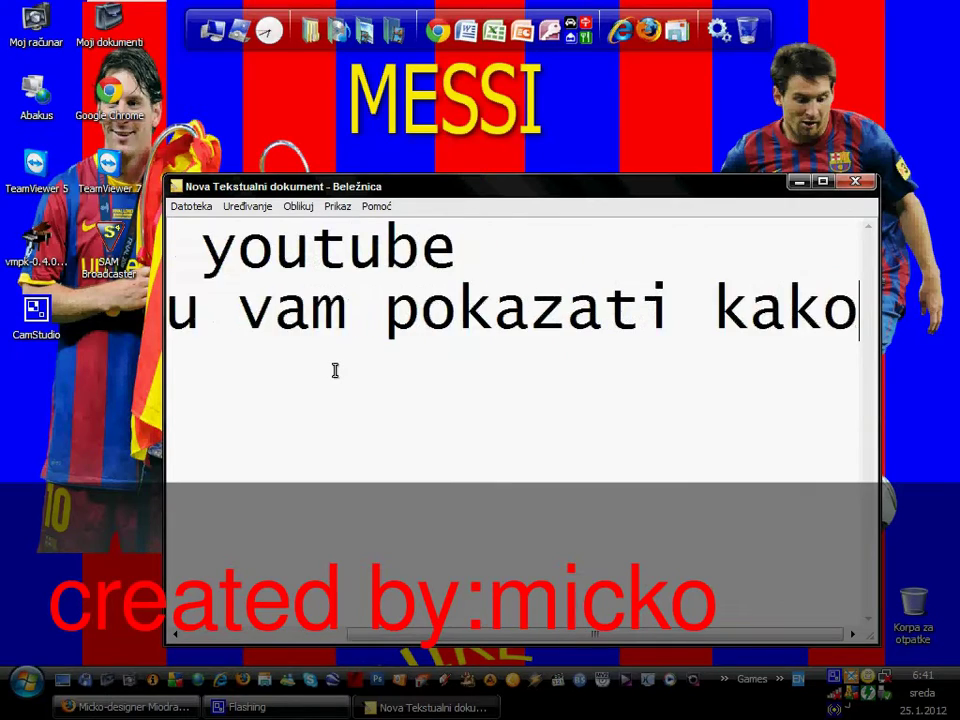
type("da napravite")
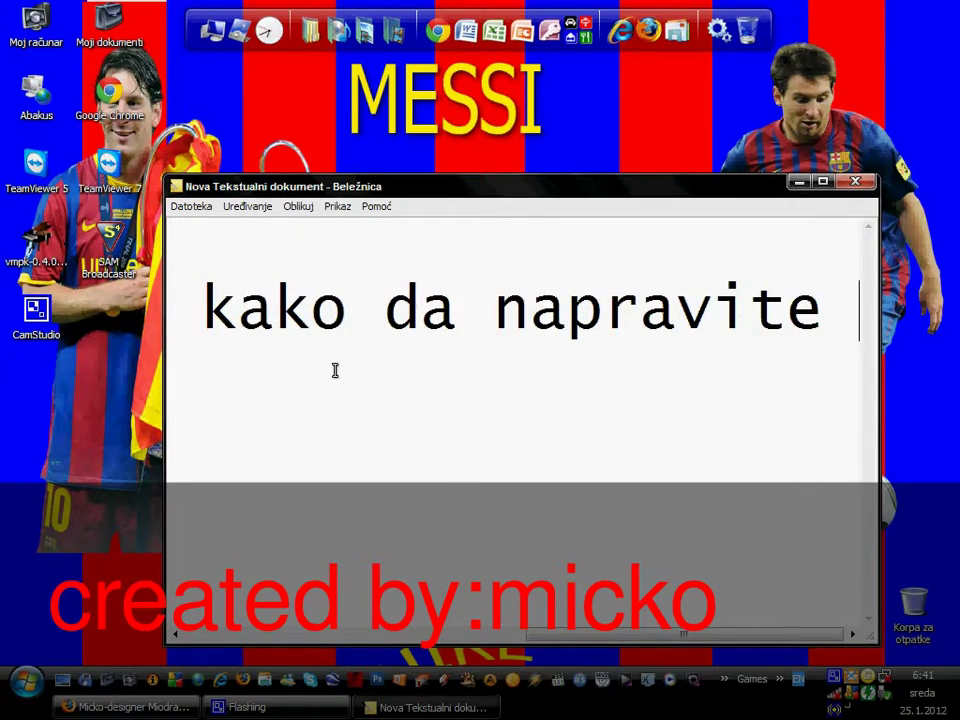
type(" sliku za")
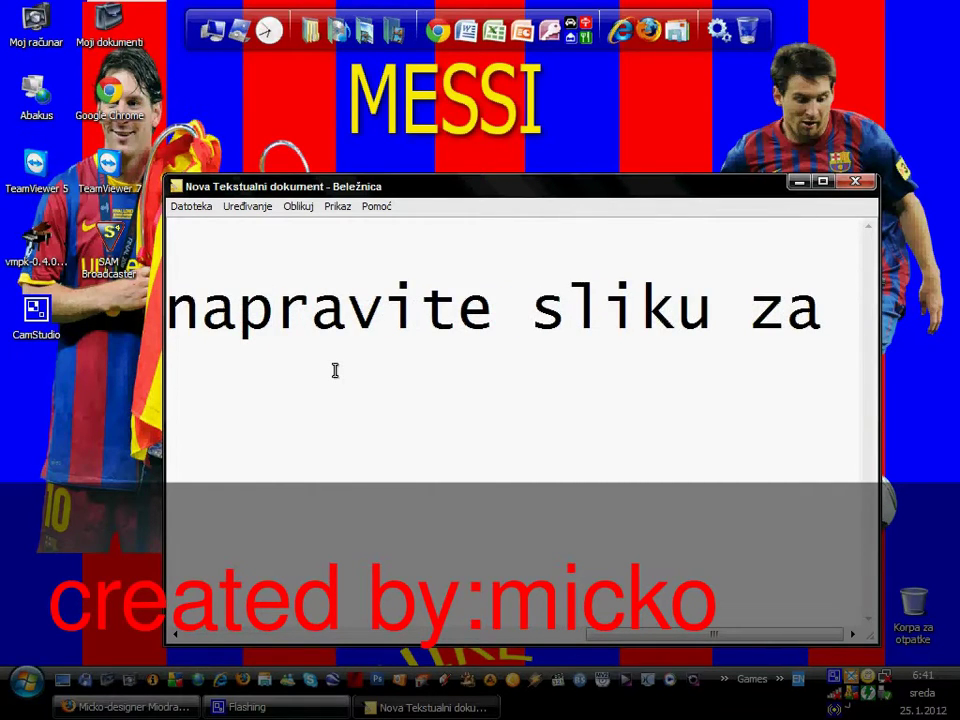
type(" vas dek")
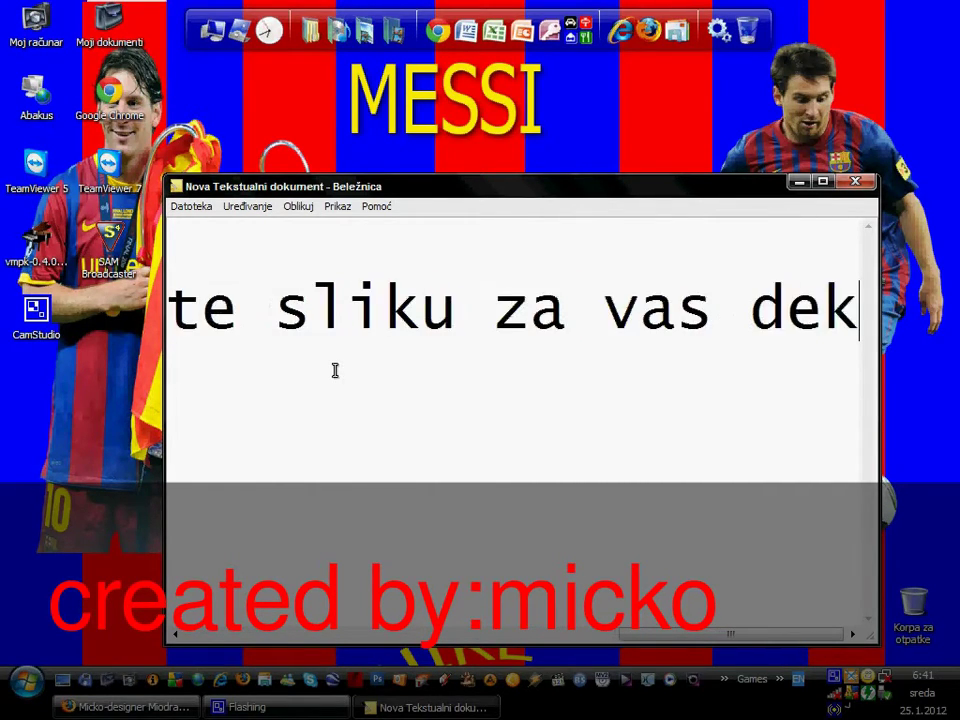
type("stop pr")
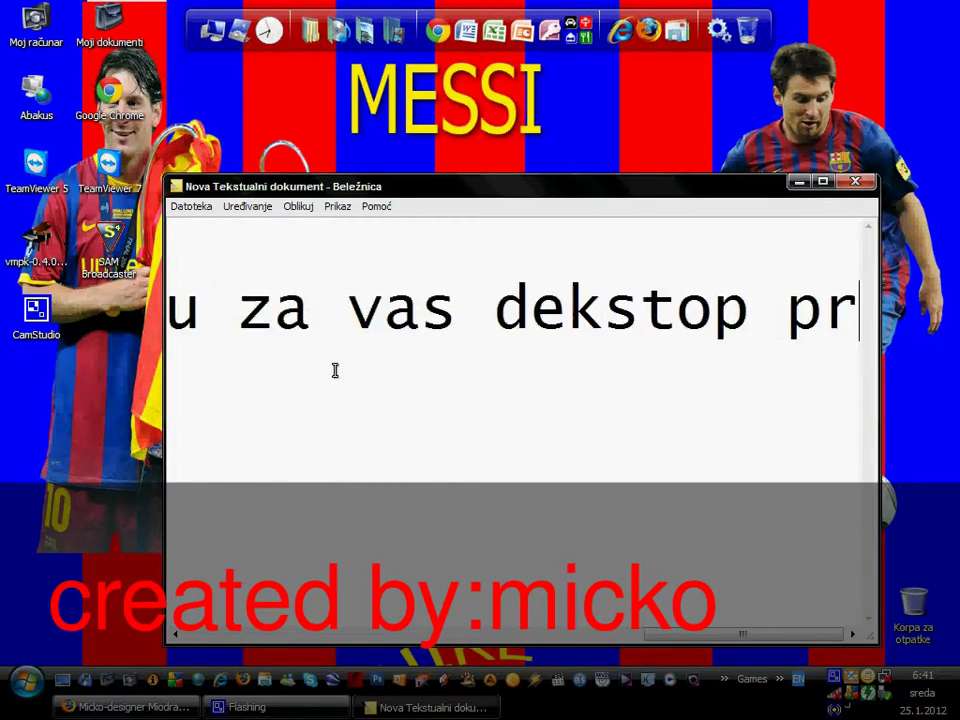
type("eko photo shopa ")
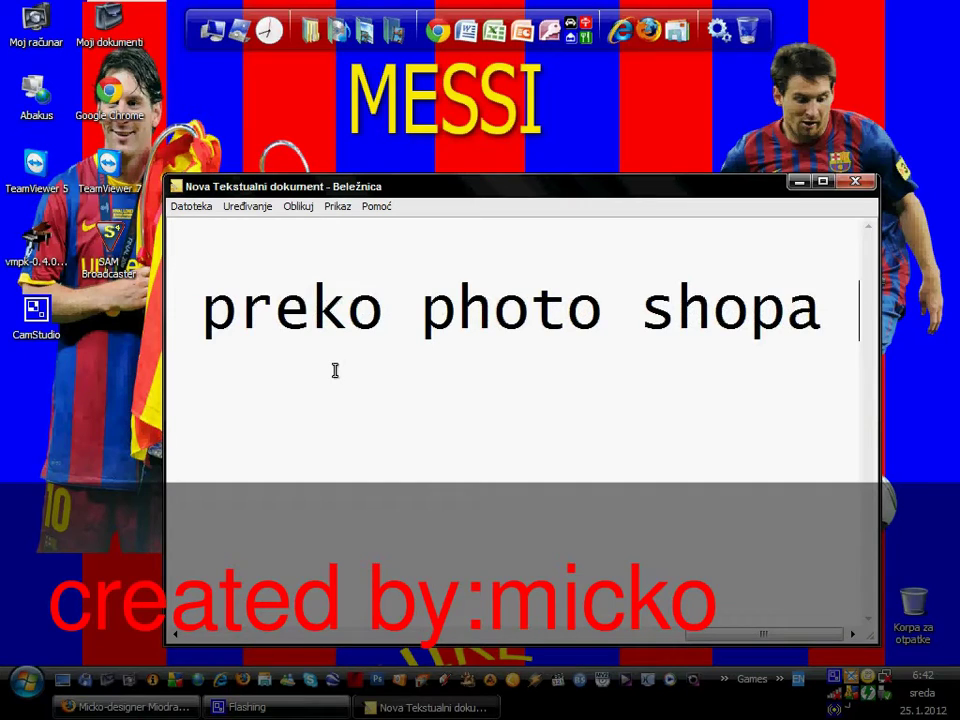
type("nije tes")
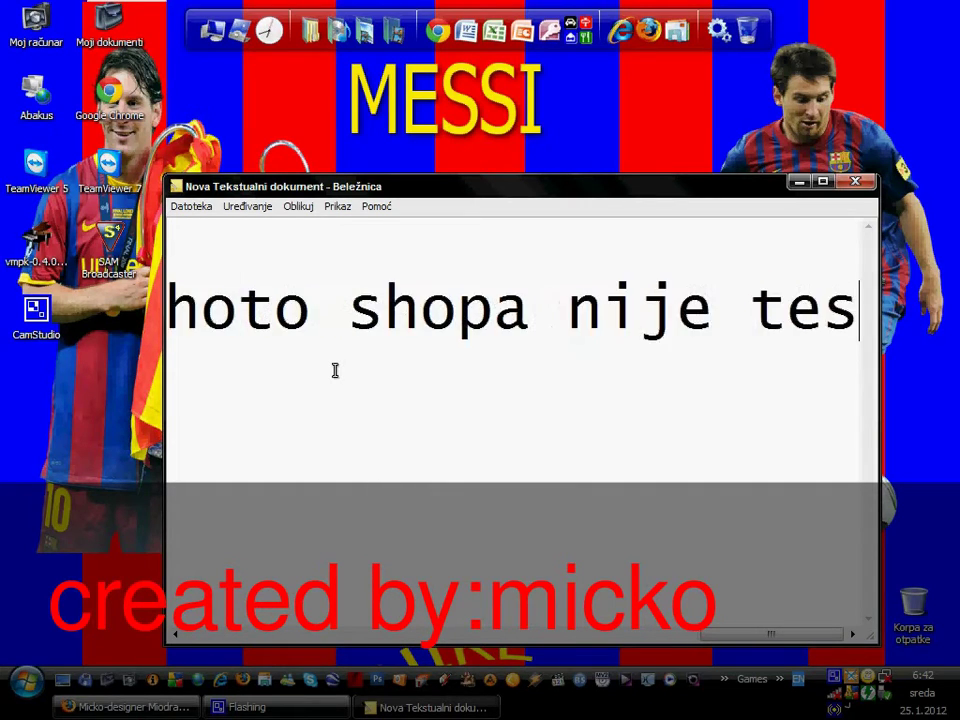
type("ko pratite")
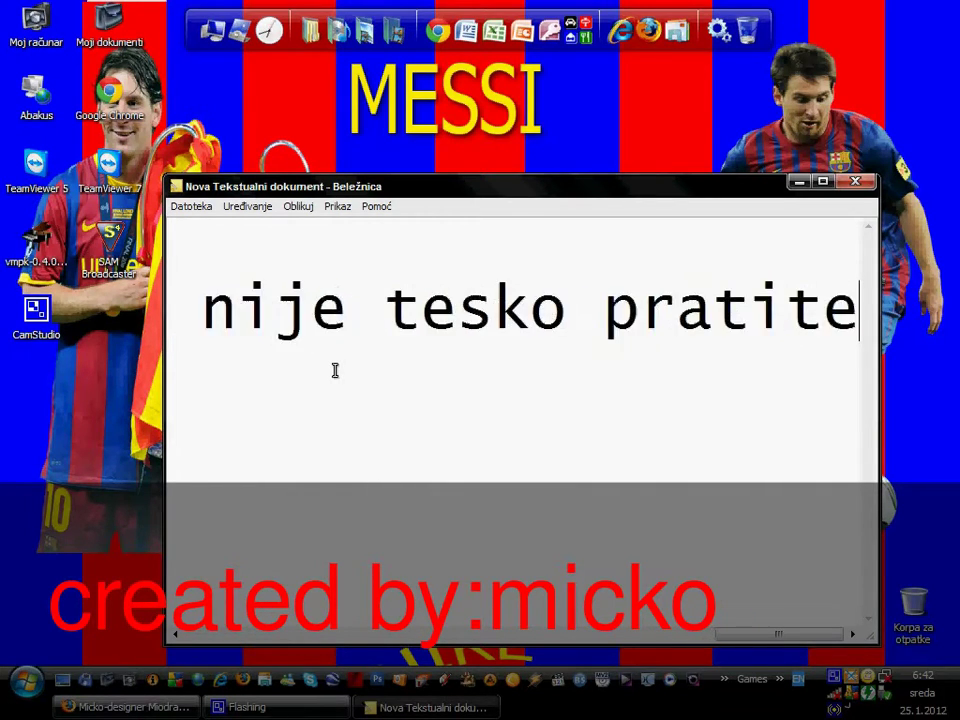
type(" me :D")
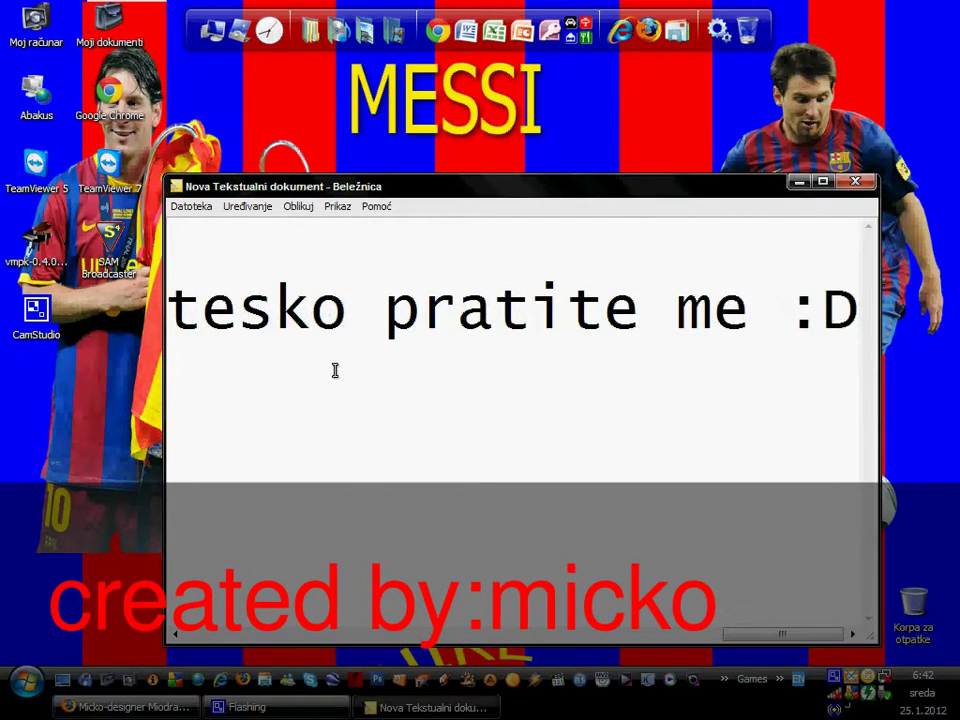
Close the text document and permanently remove its file from the desktop by emptying the Recycle Bin
left_click(856, 182)
left_click(485, 396)
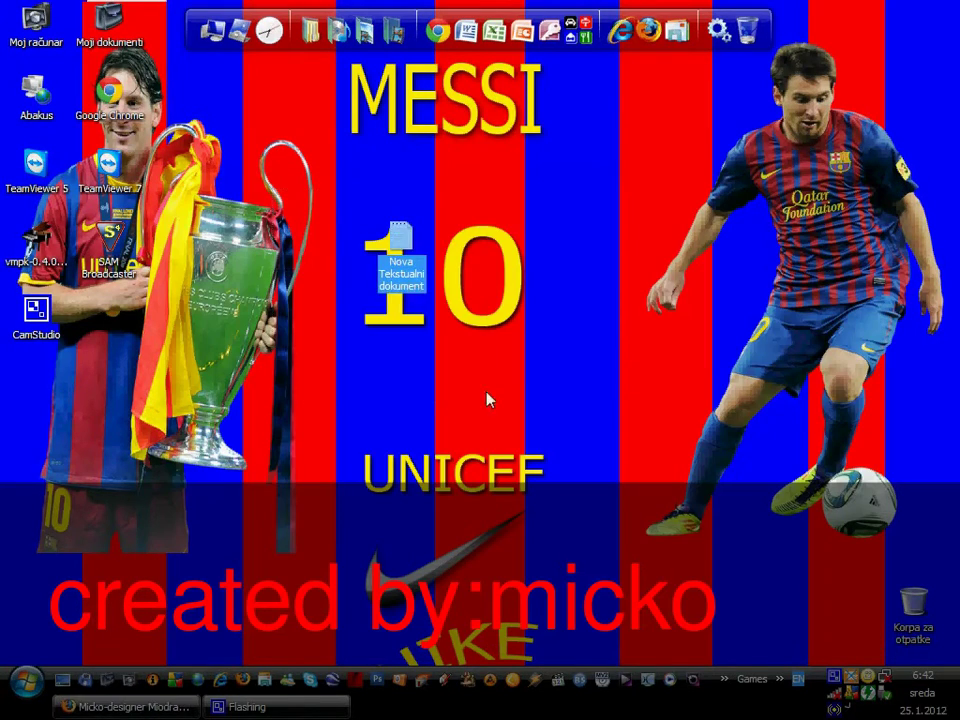
left_click_drag(400, 255, 908, 606)
right_click(910, 608)
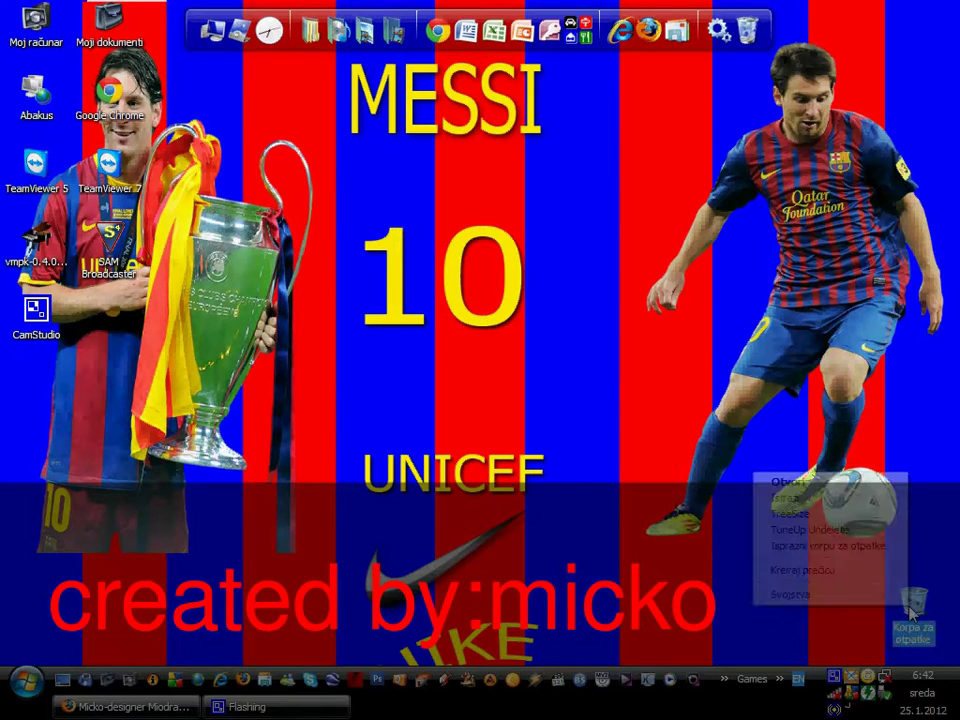
left_click(828, 545)
left_click(542, 362)
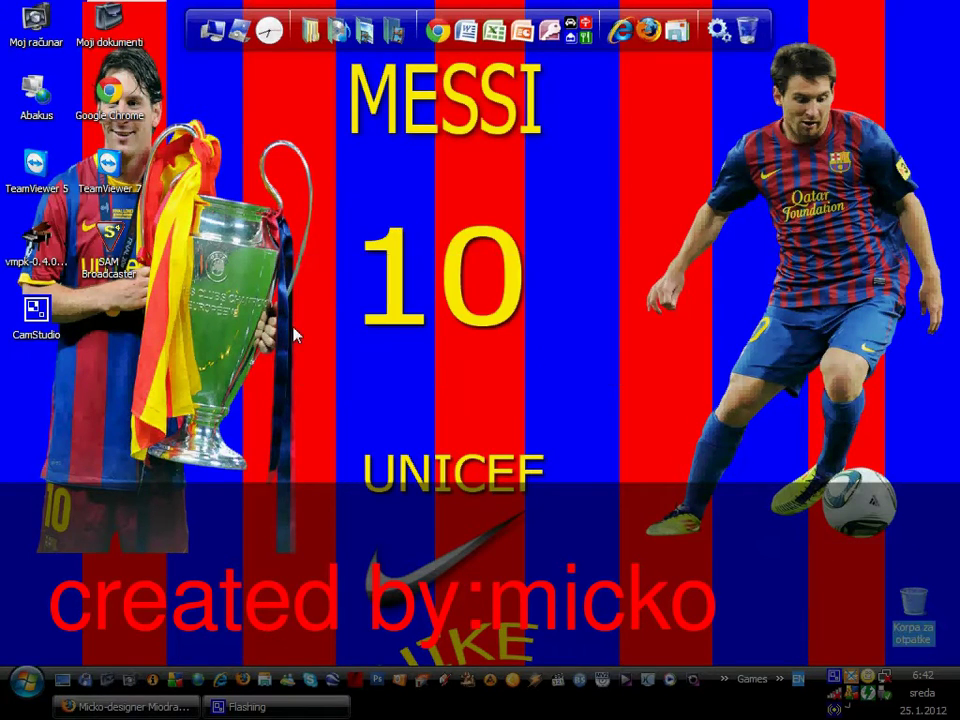
Launch Photoshop from the Adobe Photoshop CS5 folder inside Moji dokumenti and close the folder window
left_click(318, 45)
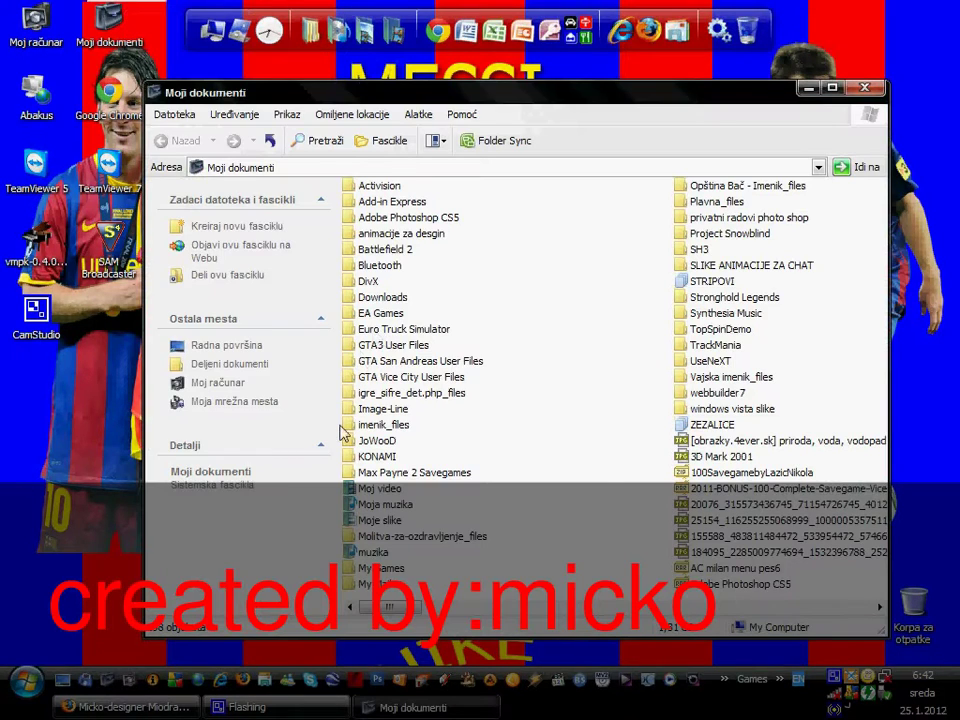
double_click(414, 218)
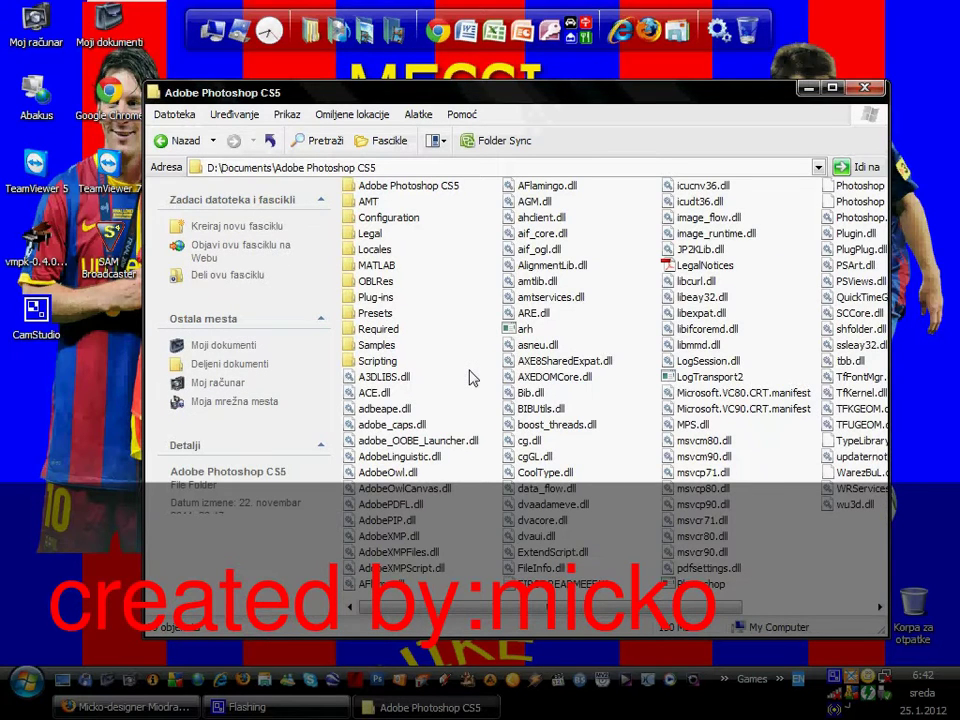
type("ph")
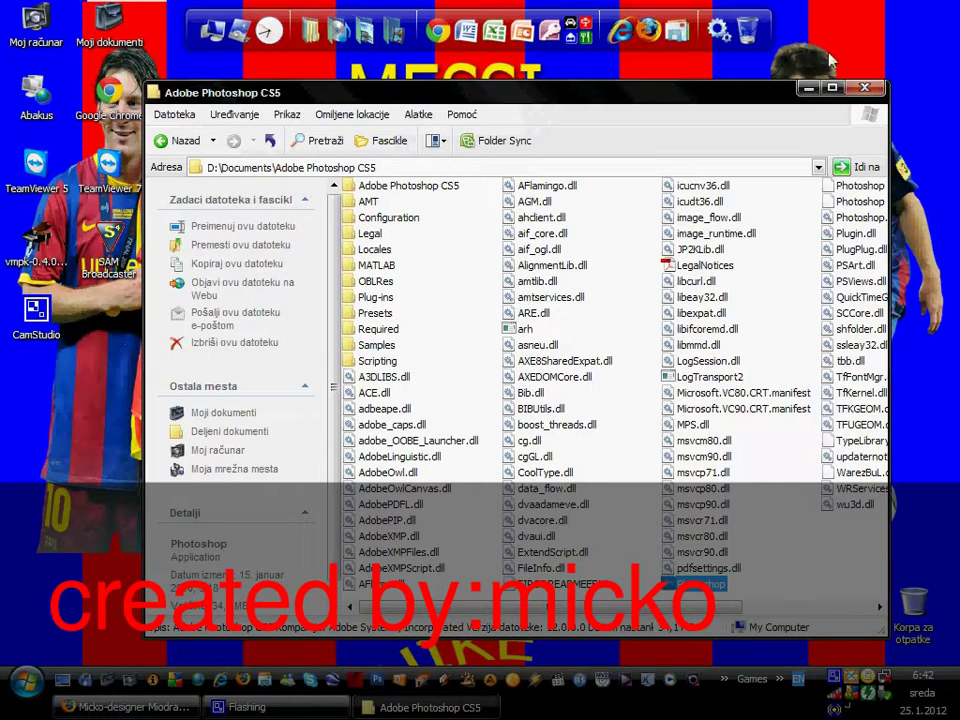
left_click_drag(752, 105, 679, 91)
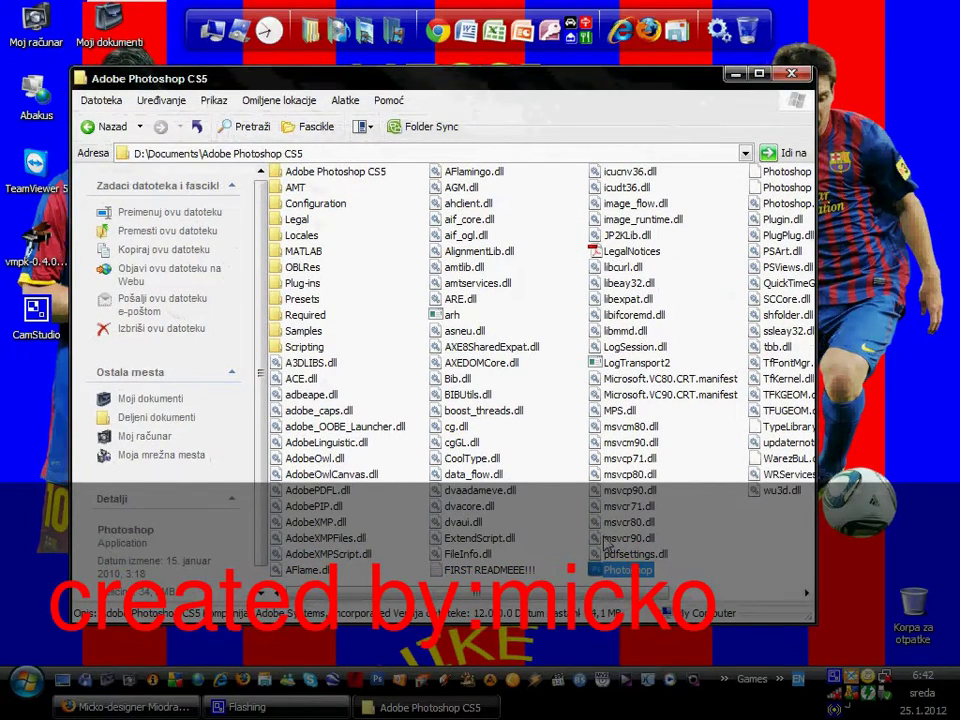
left_click(643, 574)
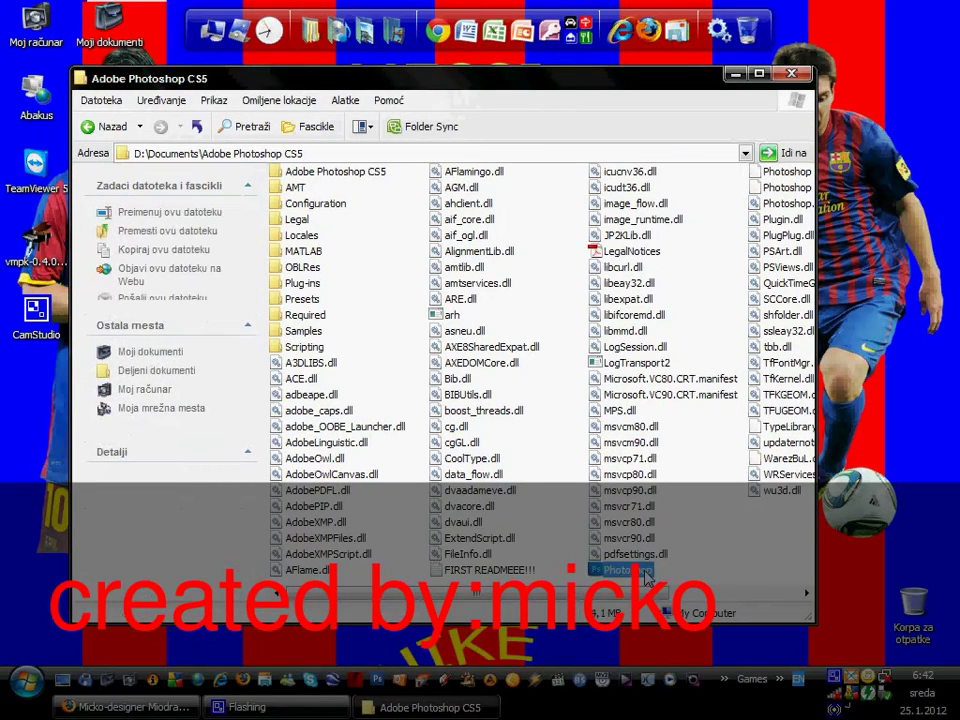
left_click(791, 73)
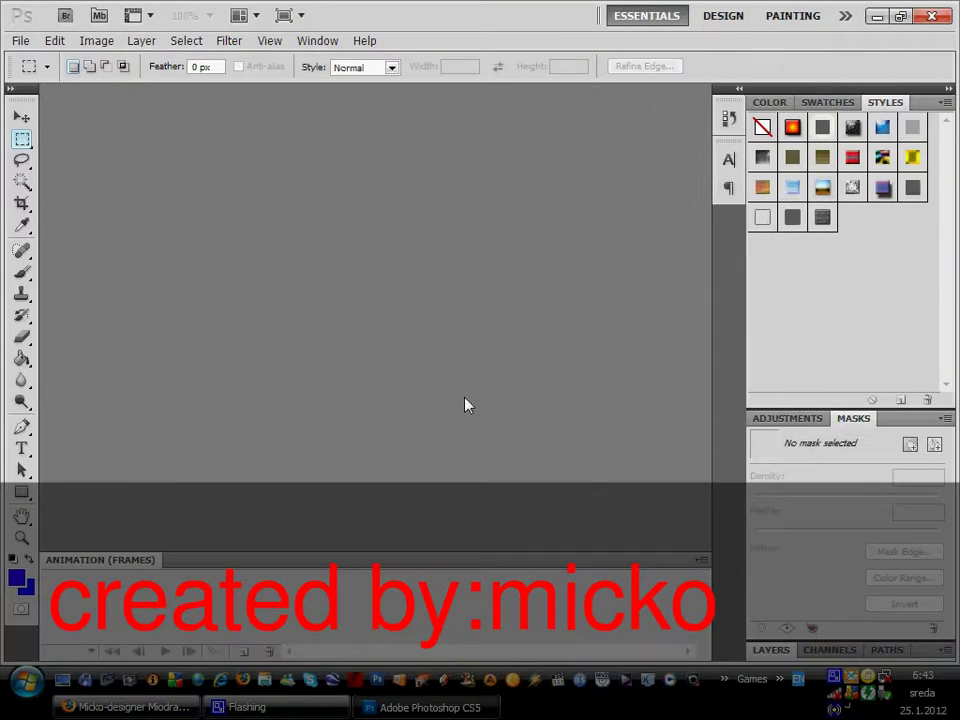
left_click(20, 42)
left_click(35, 76)
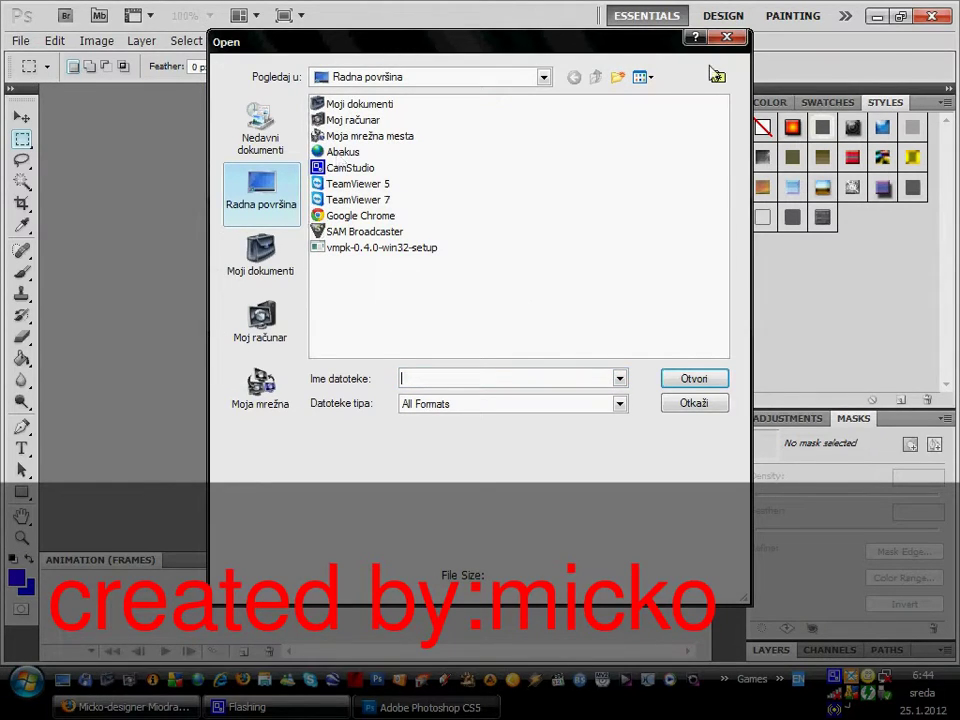
key("Escape")
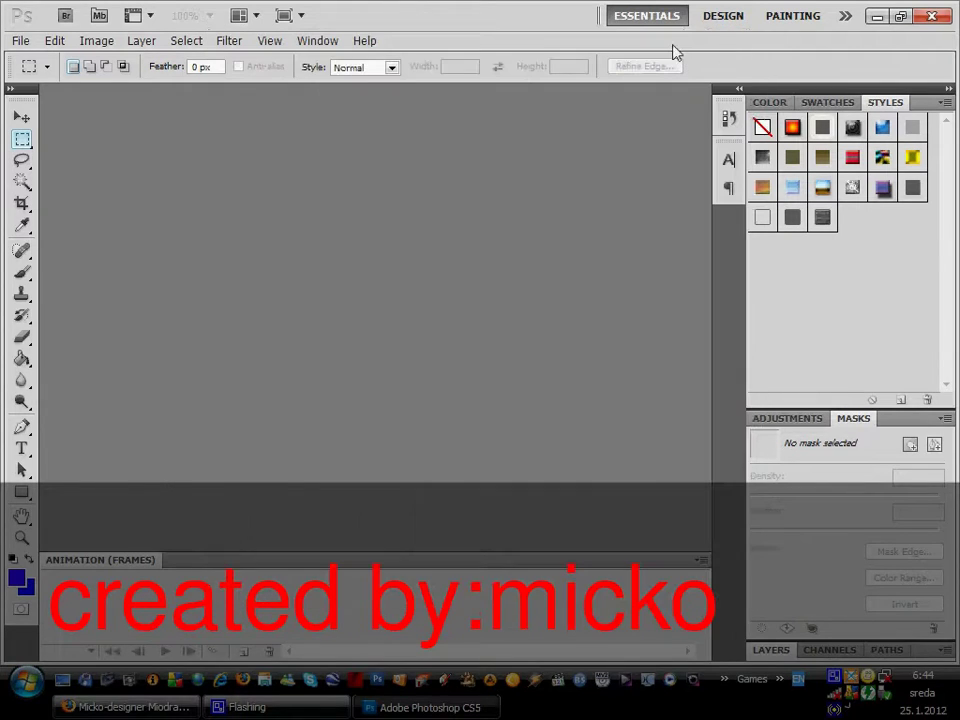
Create a new white document named "slika" from the Web preset at 1600 x 1200 pixels
left_click(19, 41)
left_click(21, 59)
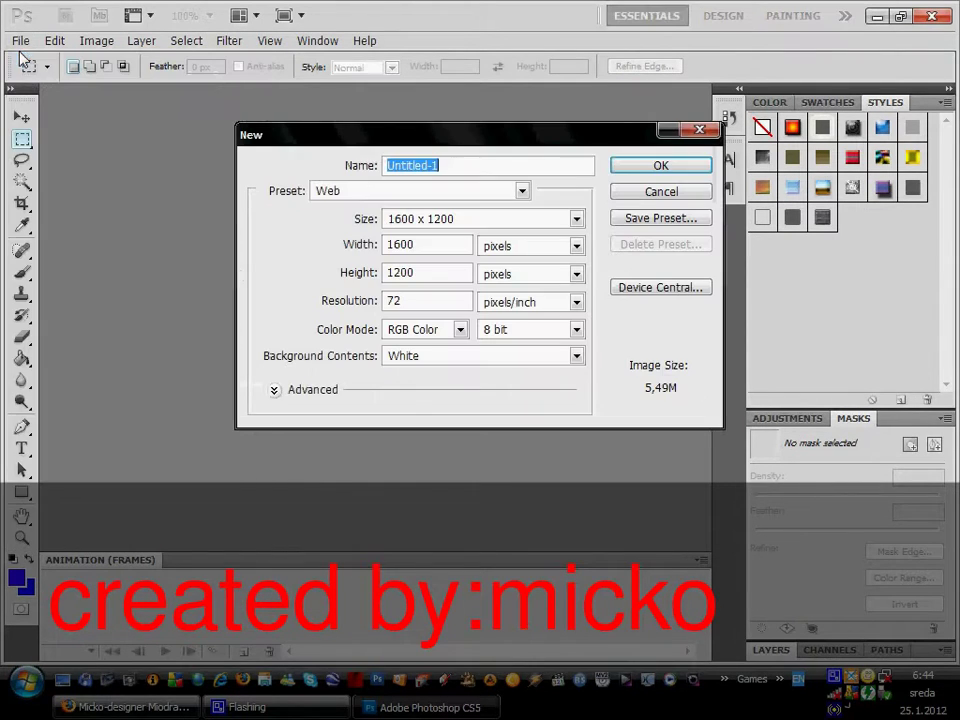
left_click(465, 231)
left_click(465, 231)
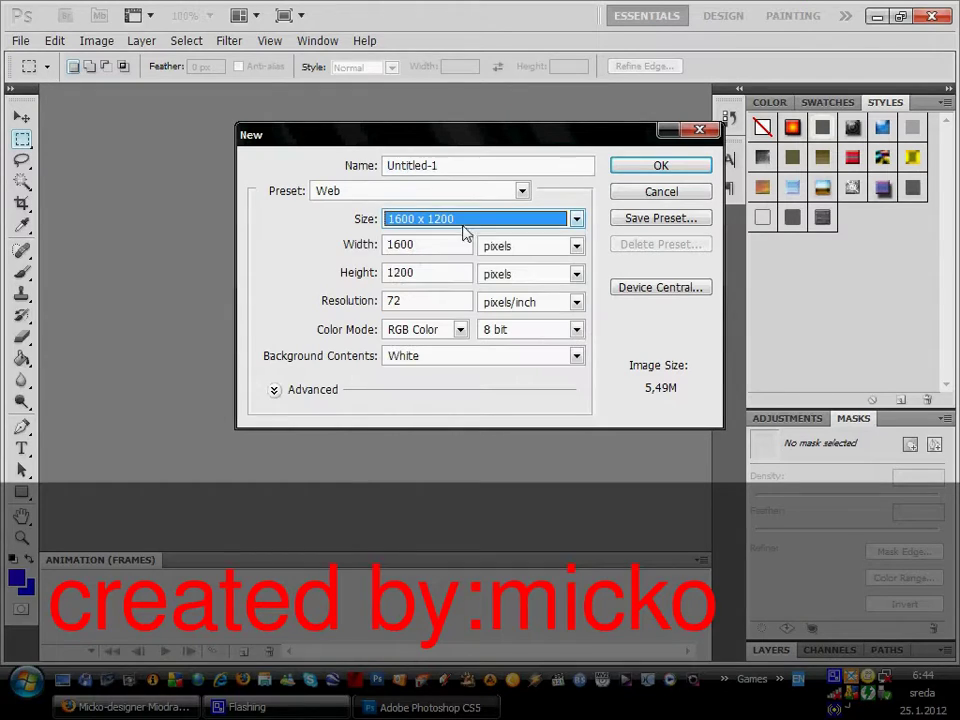
left_click(546, 176)
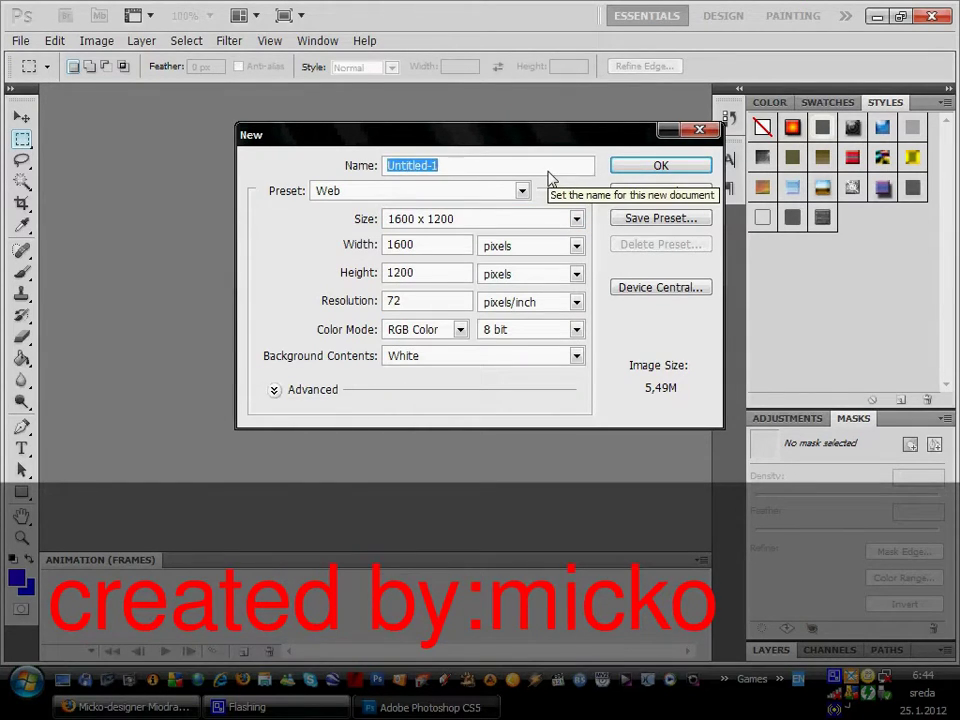
type("slika")
key("Return")
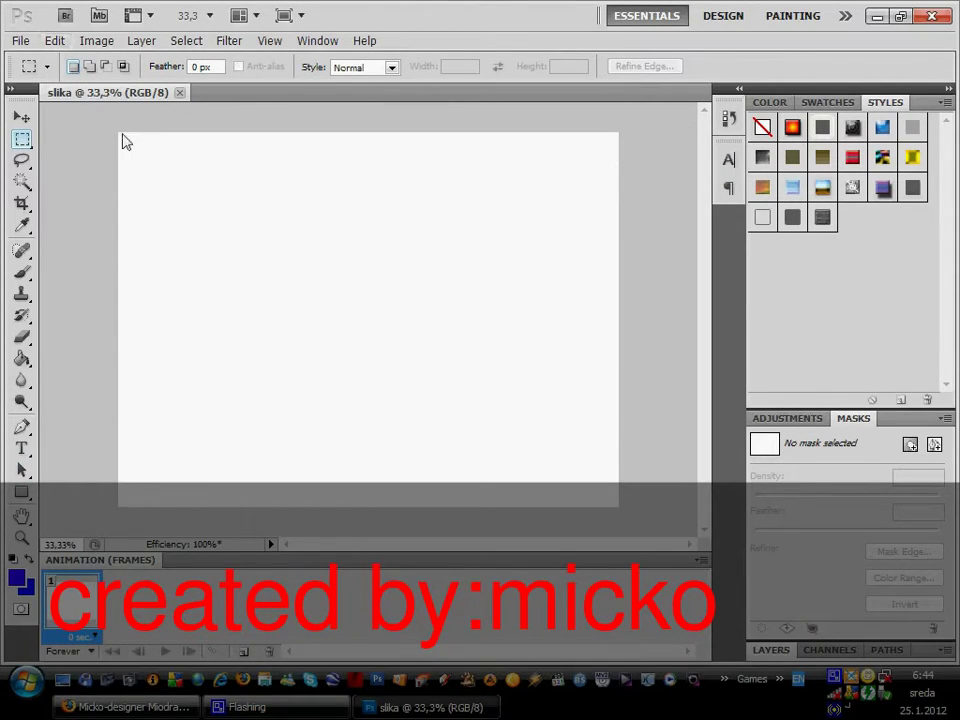
Select roughly the left half of the canvas with a full-height rectangle and fill it with red f7022a using the Paint Bucket
left_click_drag(105, 120, 360, 574)
left_click(21, 358)
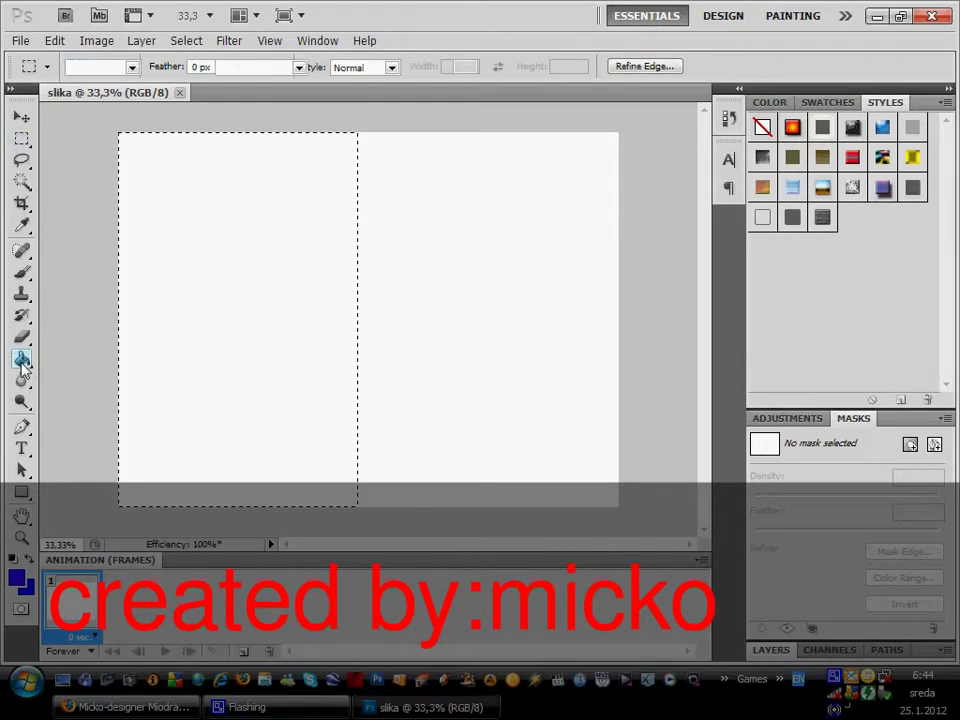
left_click(18, 579)
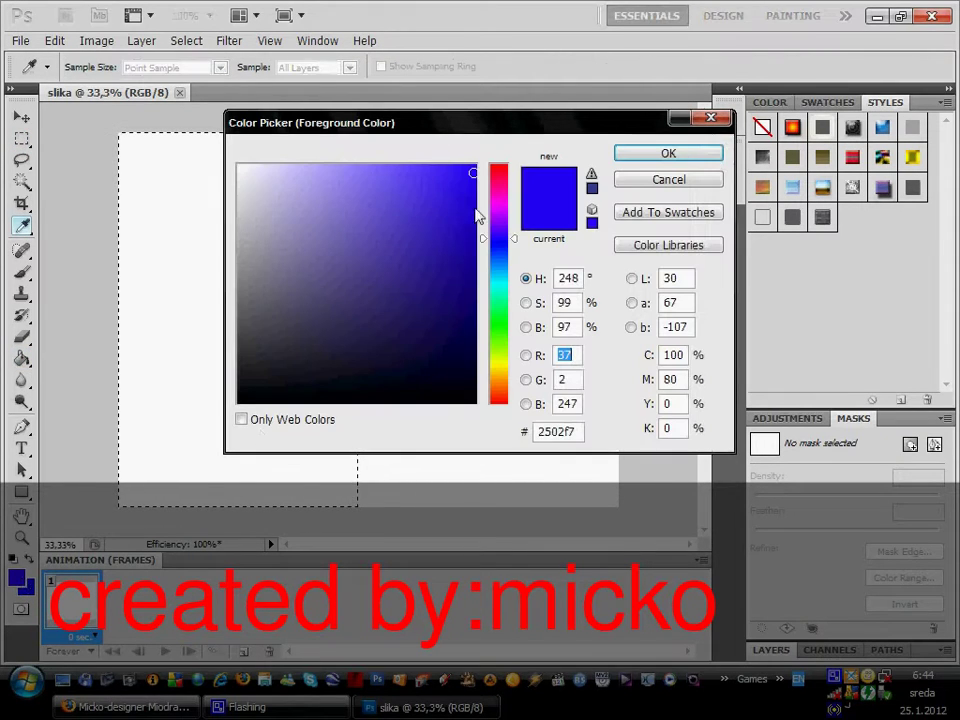
left_click(499, 172)
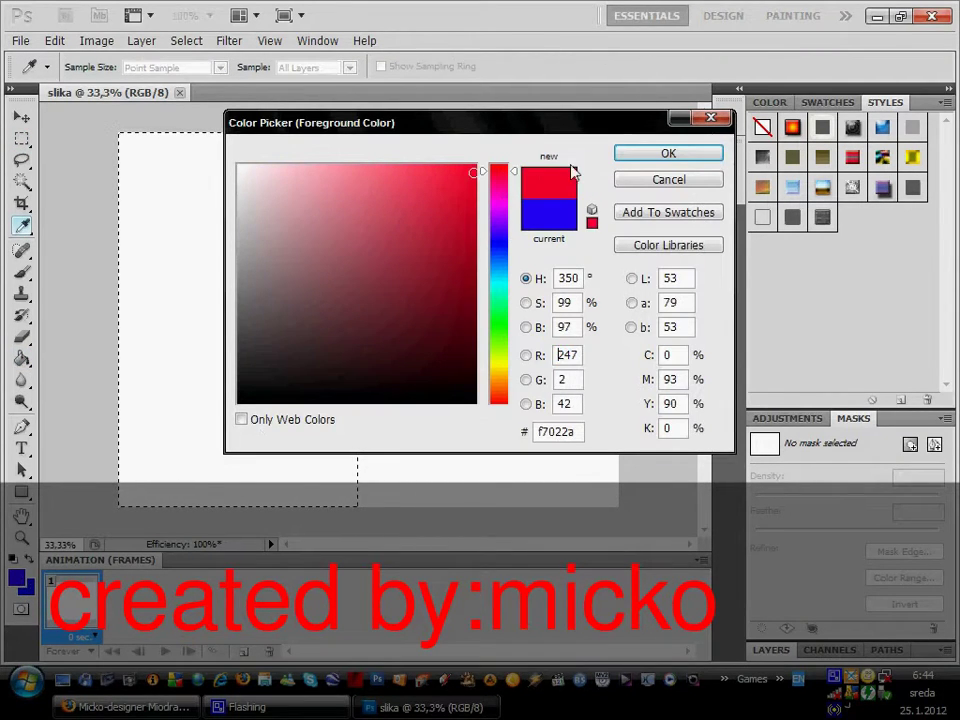
left_click(634, 157)
left_click(228, 265)
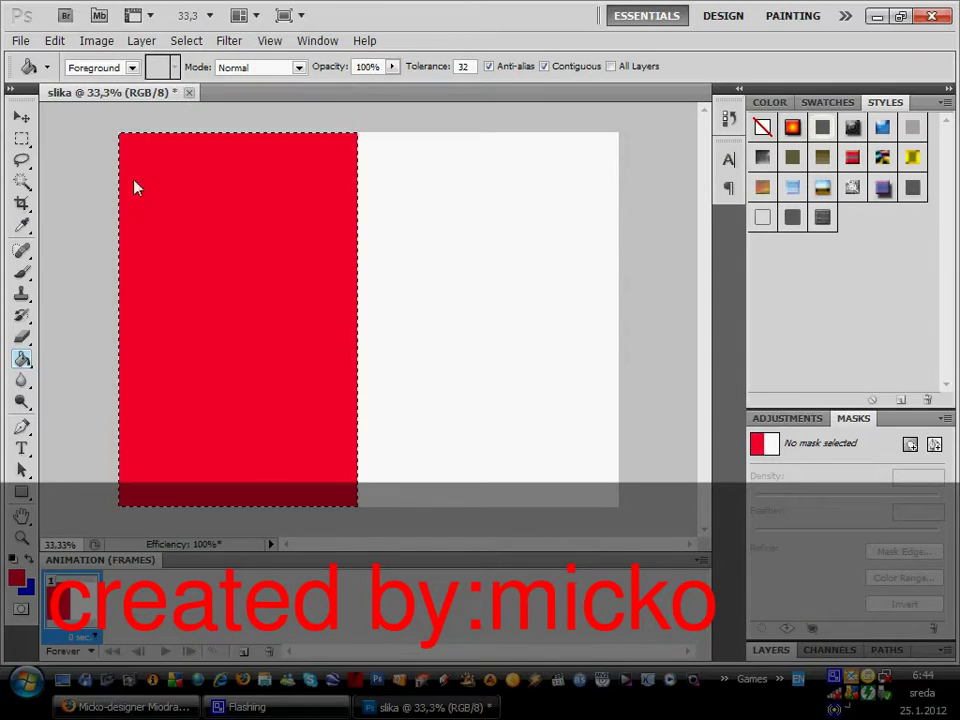
Select the white right part of the canvas with a rectangle, fill it with blue using the Paint Bucket, and clear the selection
left_click(22, 138)
left_click(181, 222)
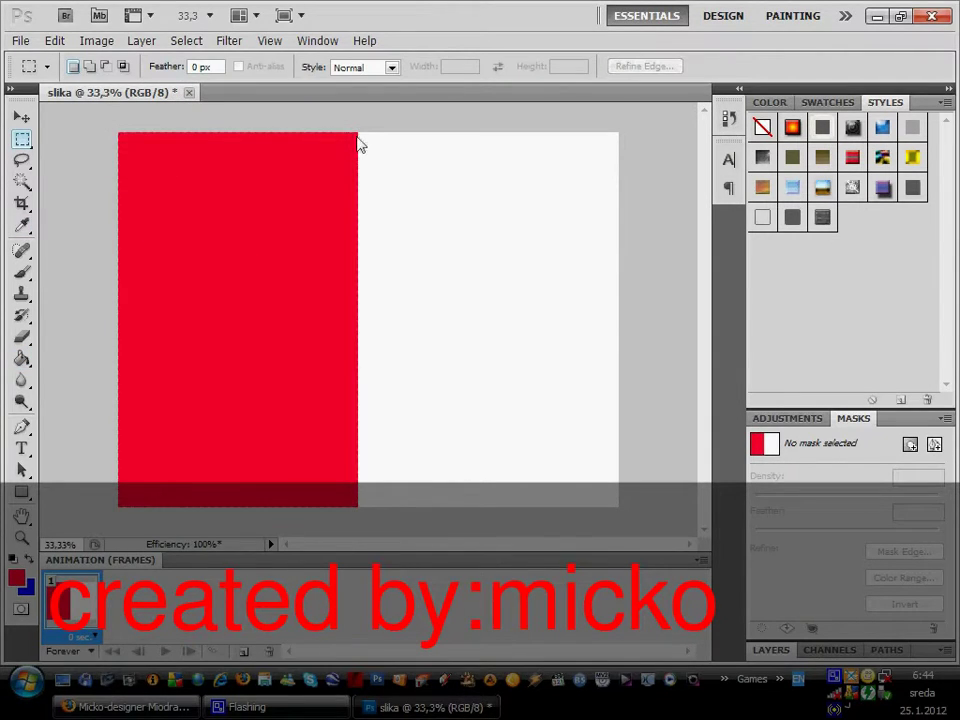
left_click_drag(359, 133, 640, 590)
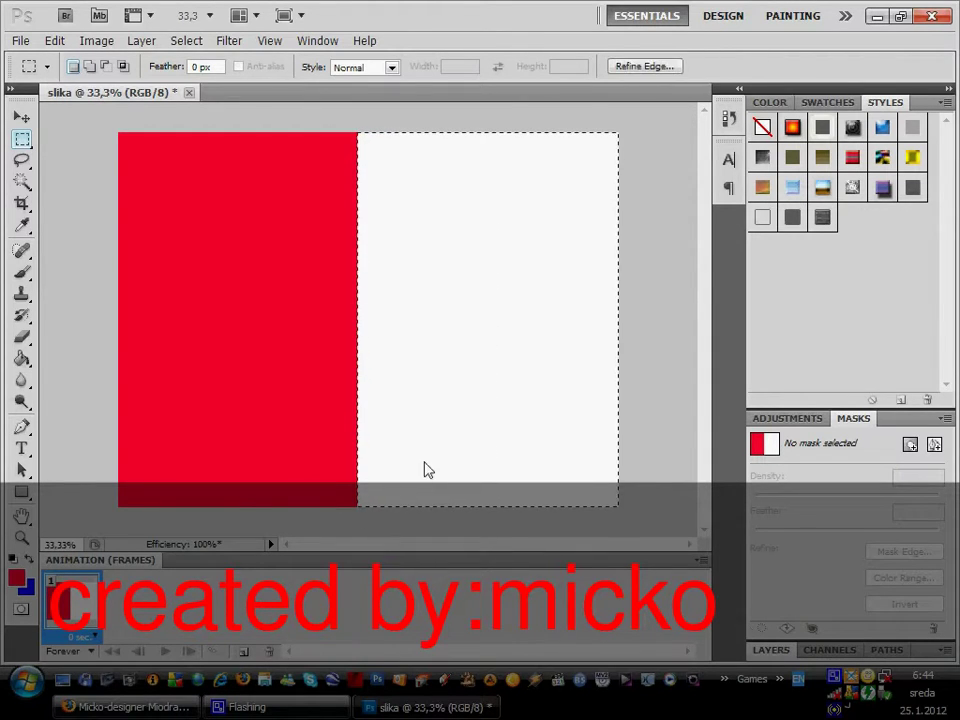
left_click(16, 578)
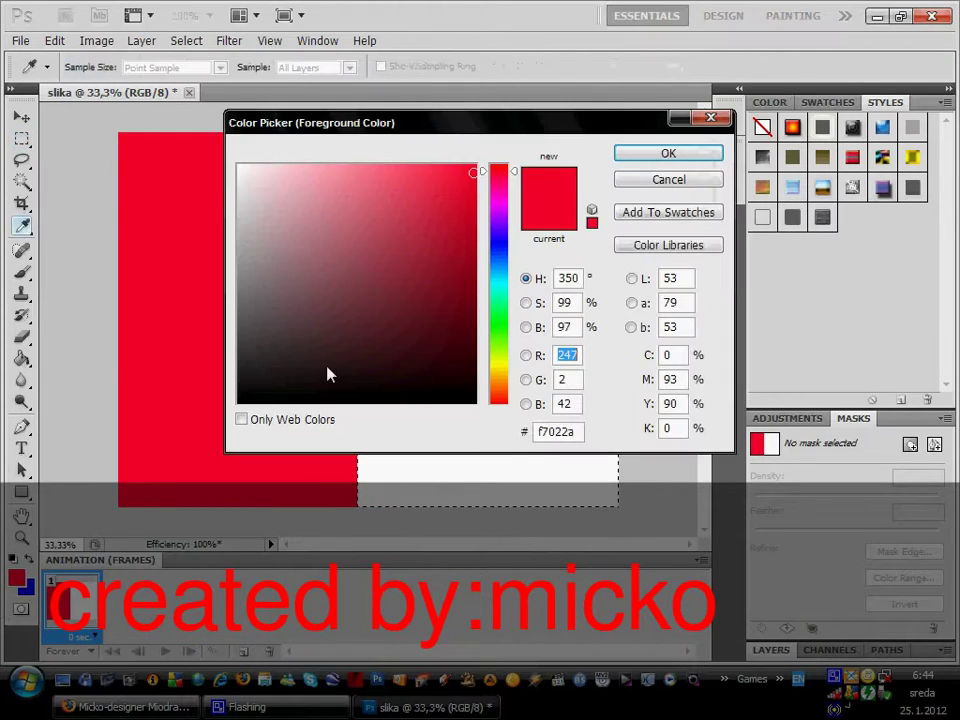
left_click(498, 244)
left_click(622, 158)
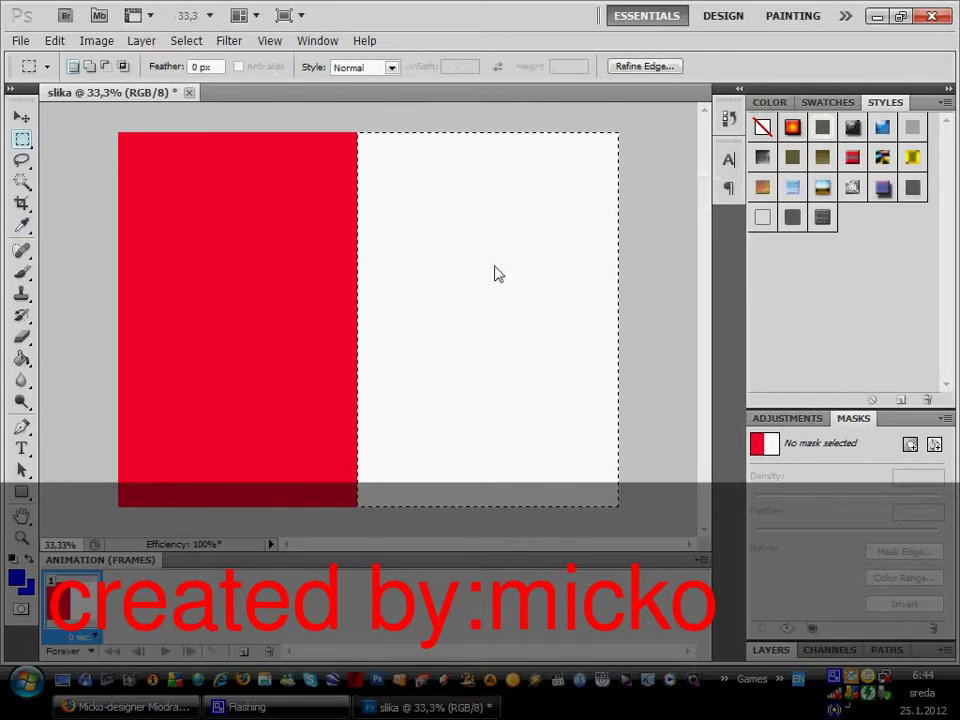
left_click(22, 358)
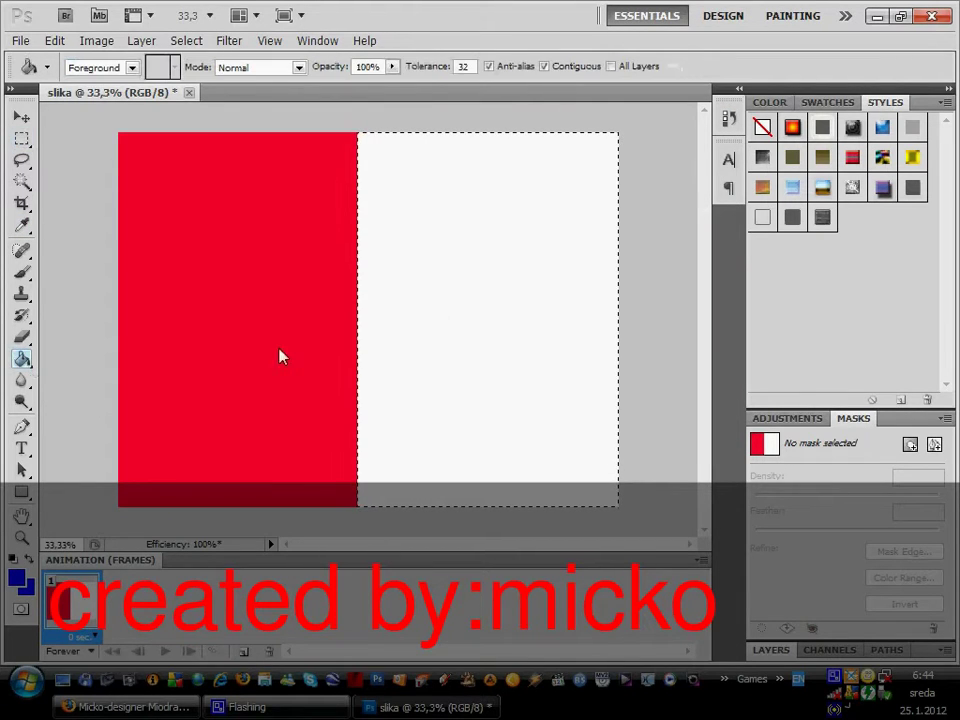
left_click(456, 331)
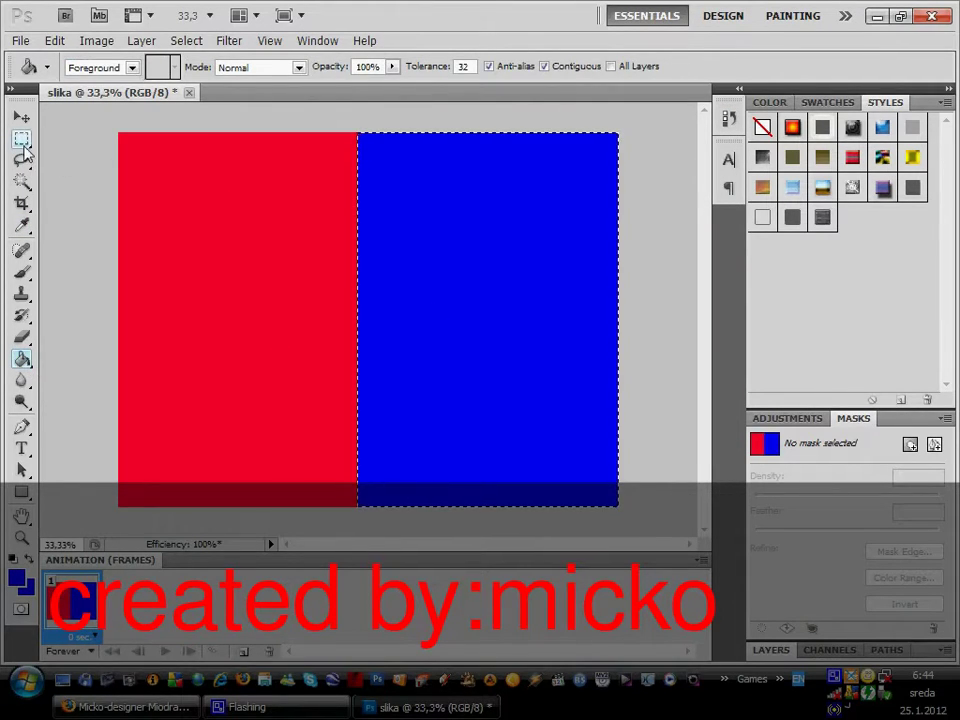
left_click(22, 139)
left_click(454, 350)
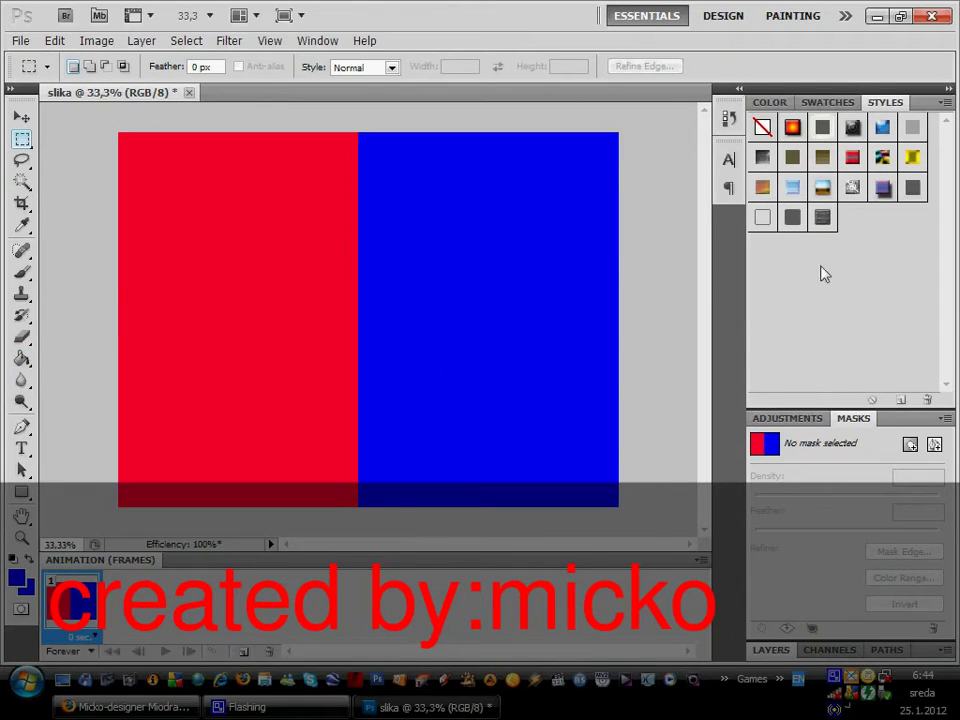
Open the club badge image 1jXA.png from the "animacije za desgin" folder inside Moji dokumenti
left_click(21, 42)
left_click(42, 76)
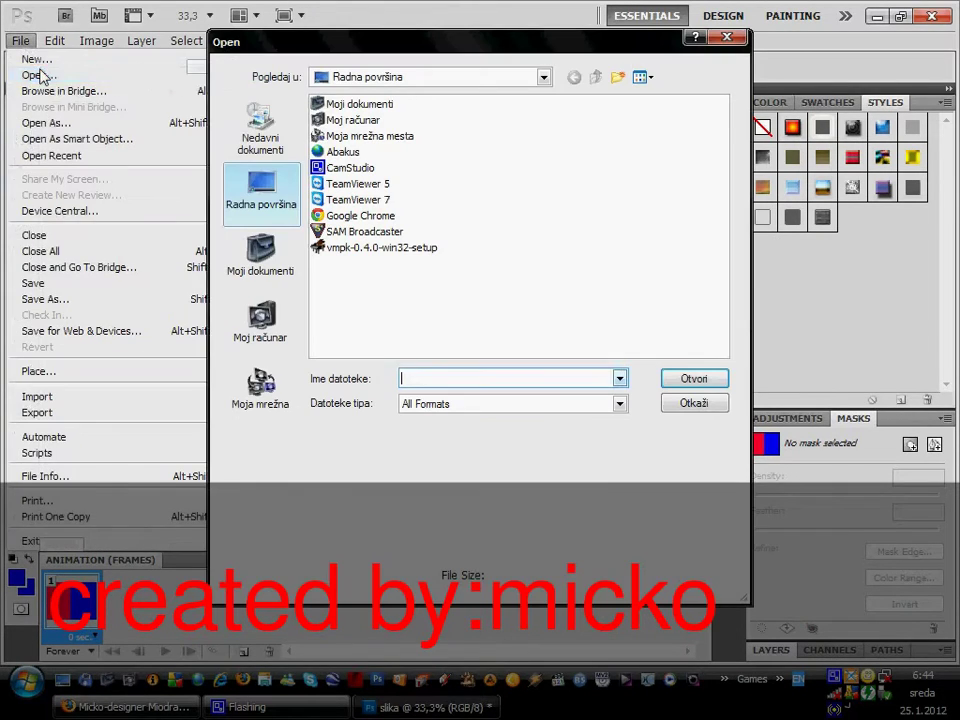
left_click(343, 106)
double_click(343, 110)
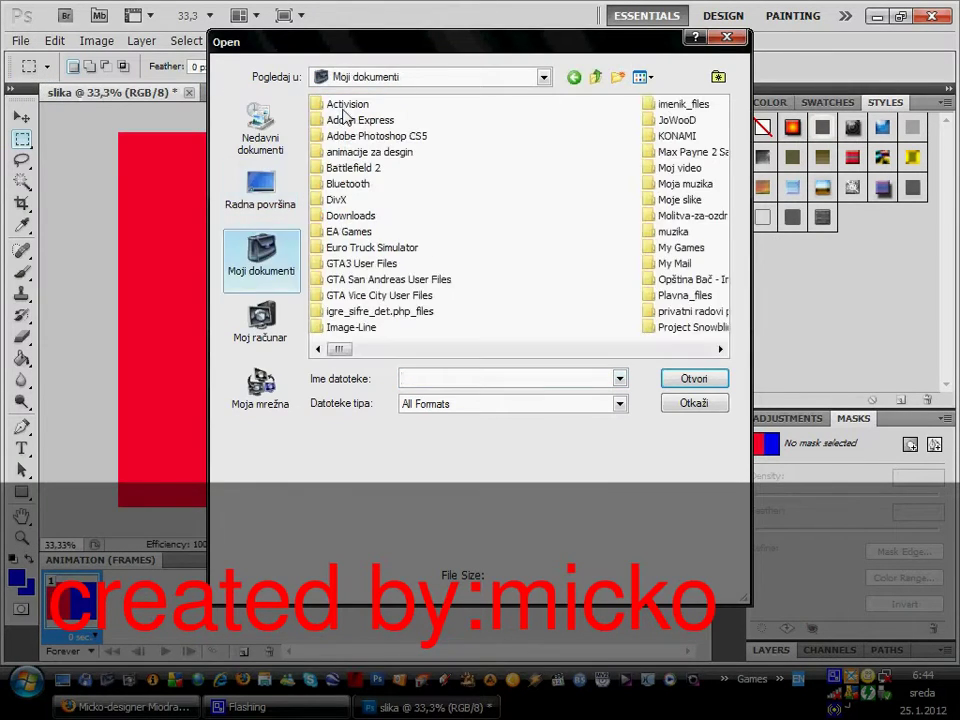
double_click(378, 151)
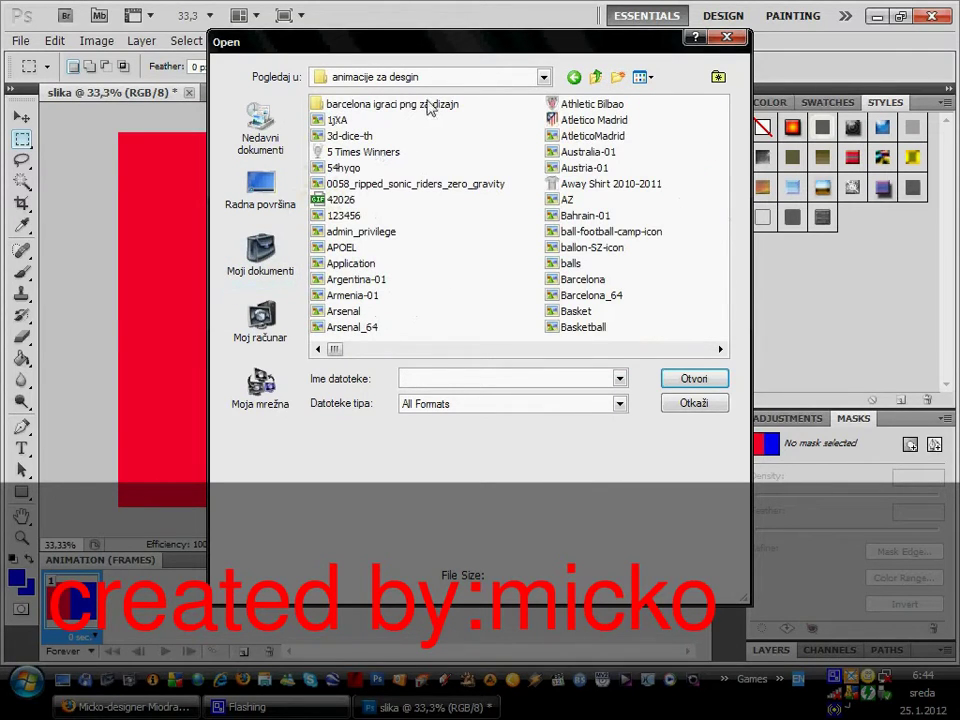
left_click(642, 77)
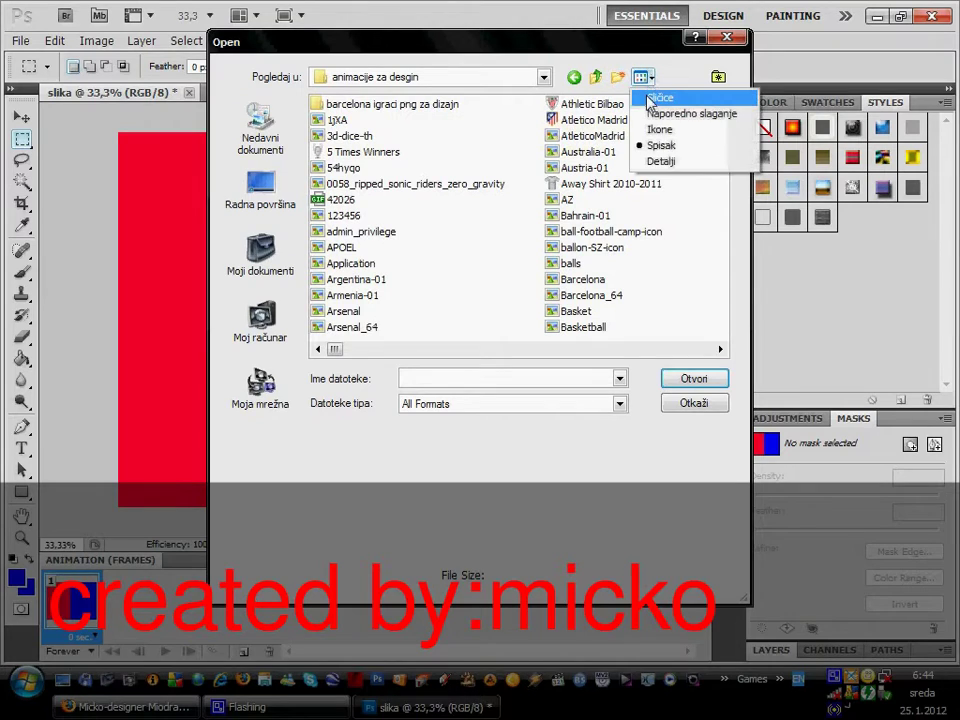
left_click(650, 99)
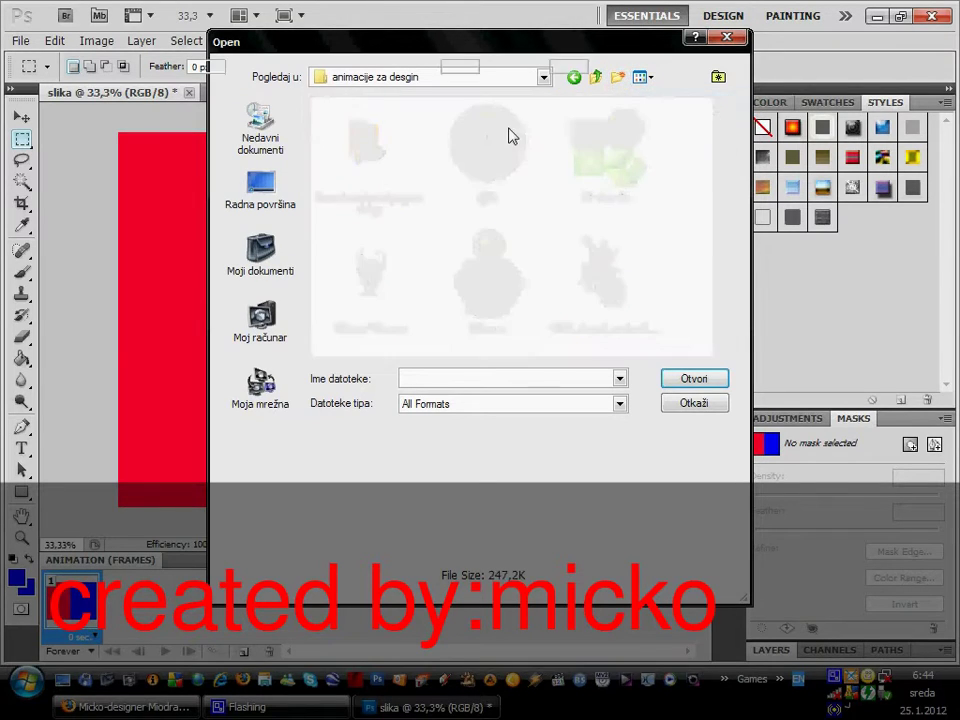
key("Escape")
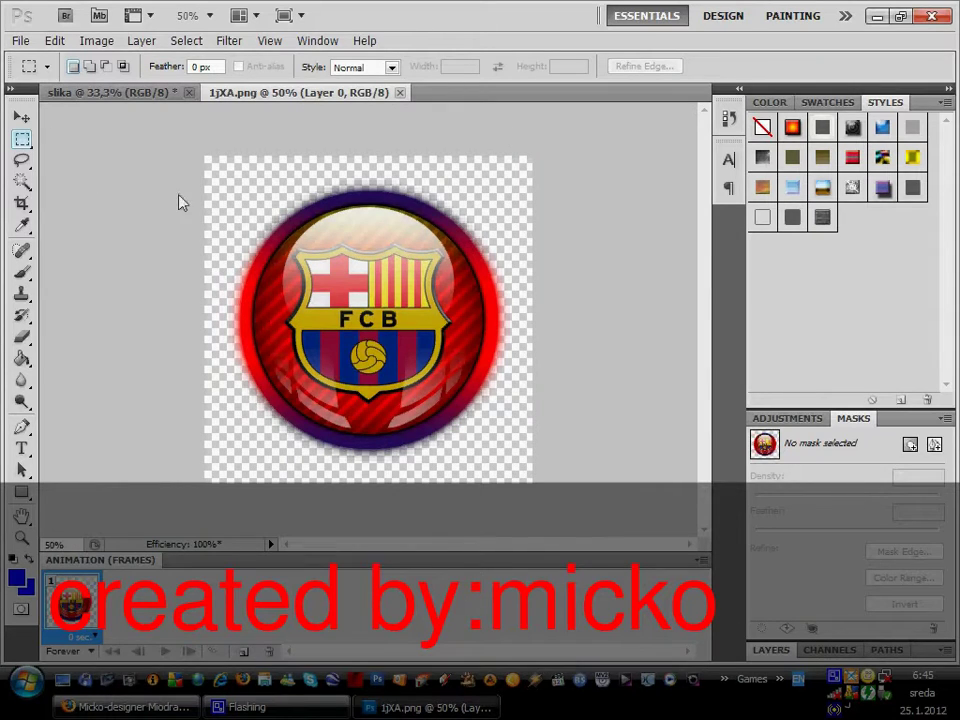
Copy the whole badge image and paste it into the slika document
left_click_drag(203, 171, 533, 482)
left_click(55, 41)
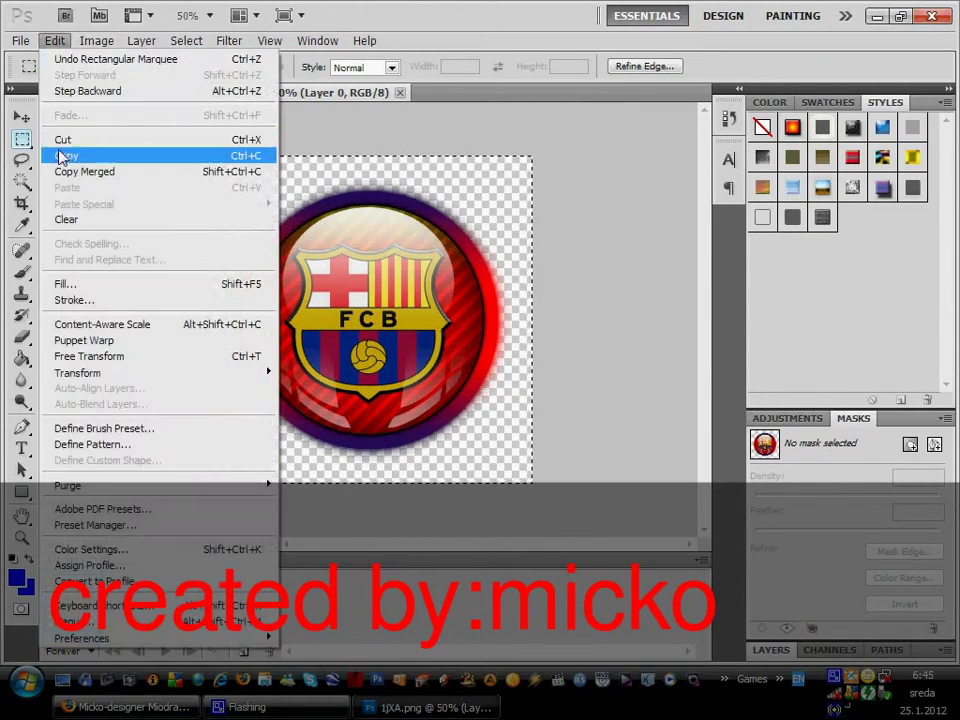
left_click(60, 156)
left_click(62, 93)
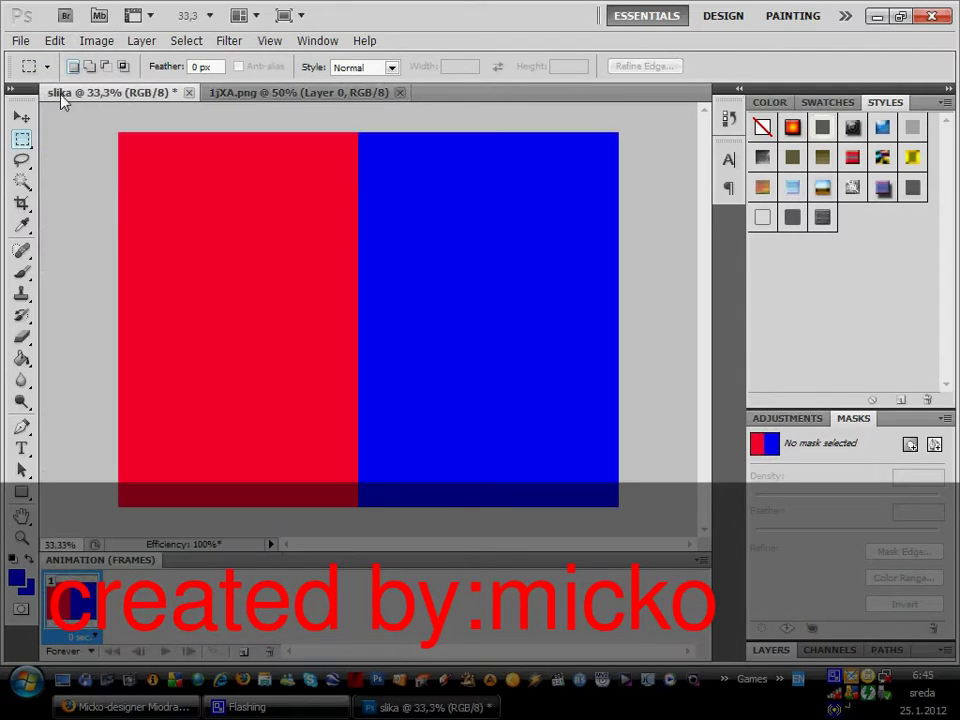
left_click(55, 41)
left_click(60, 186)
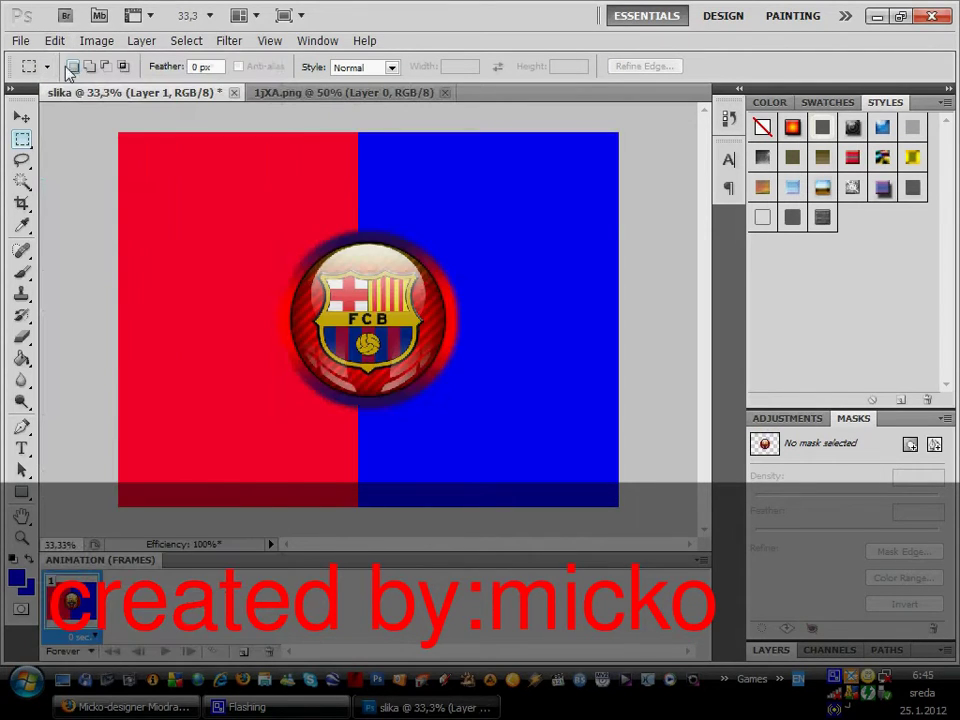
Set the pasted badge layer's opacity to 49% and move the badge slightly up and left, centring it on the red-blue boundary
left_click(834, 650)
left_click(774, 561)
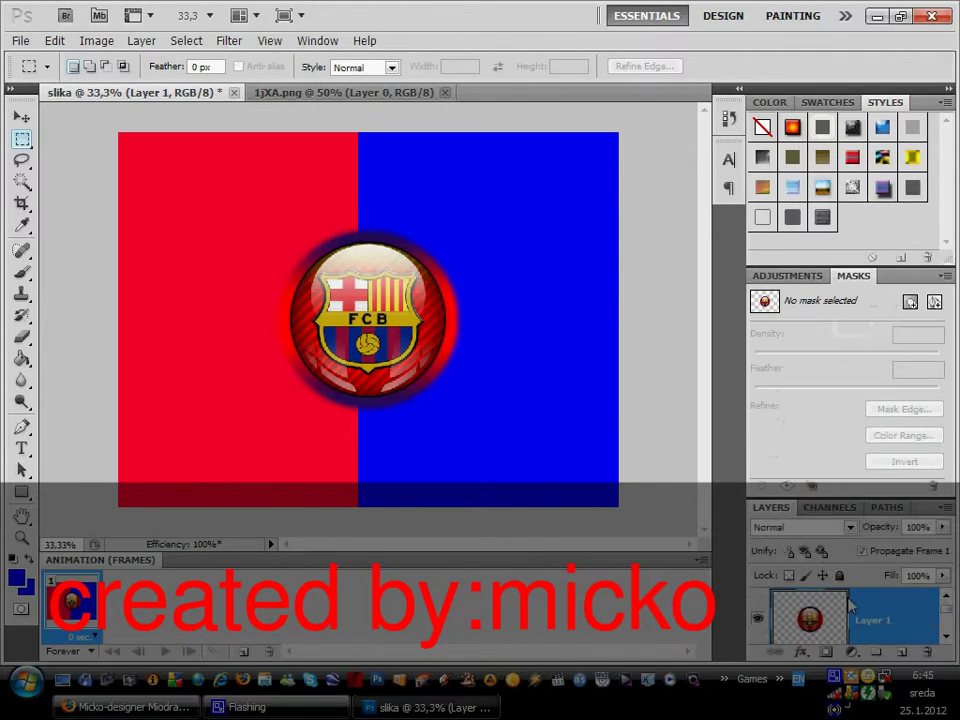
left_click_drag(942, 527, 893, 547)
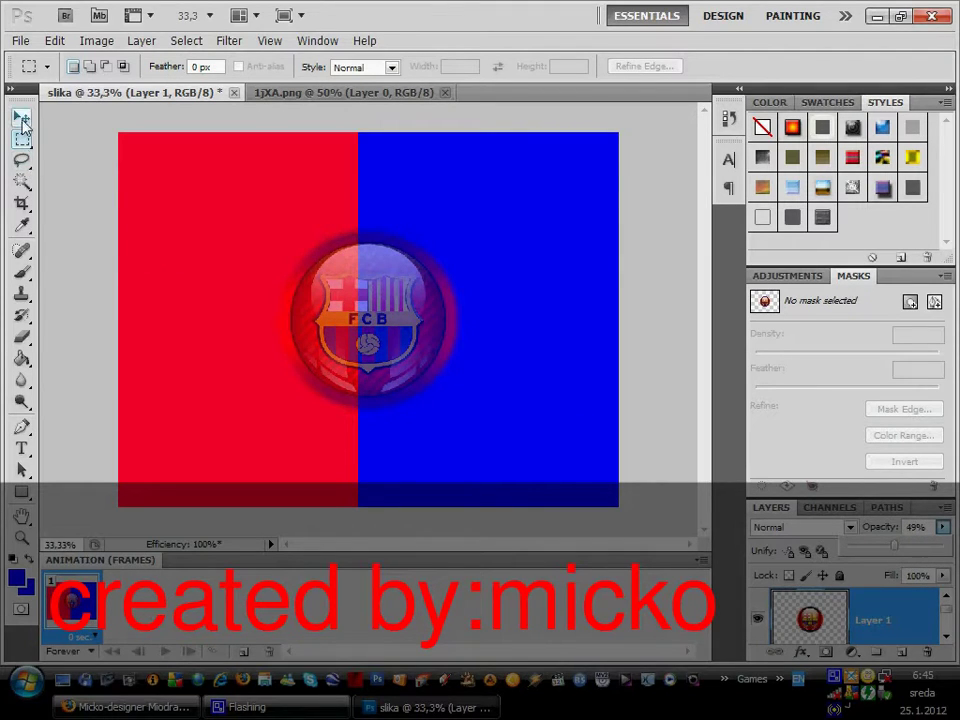
left_click(21, 117)
left_click_drag(364, 343, 347, 336)
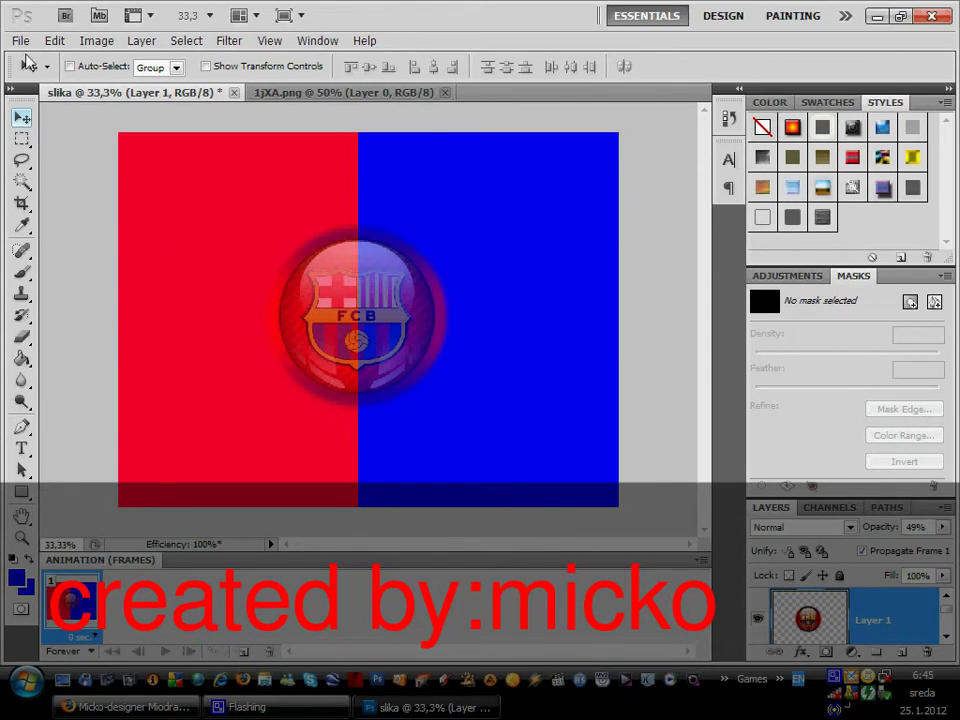
Close the 1jXA.png document and show the "barcelona igraci png za dizajn" folder as thumbnails for opening a file
left_click(446, 93)
left_click(20, 40)
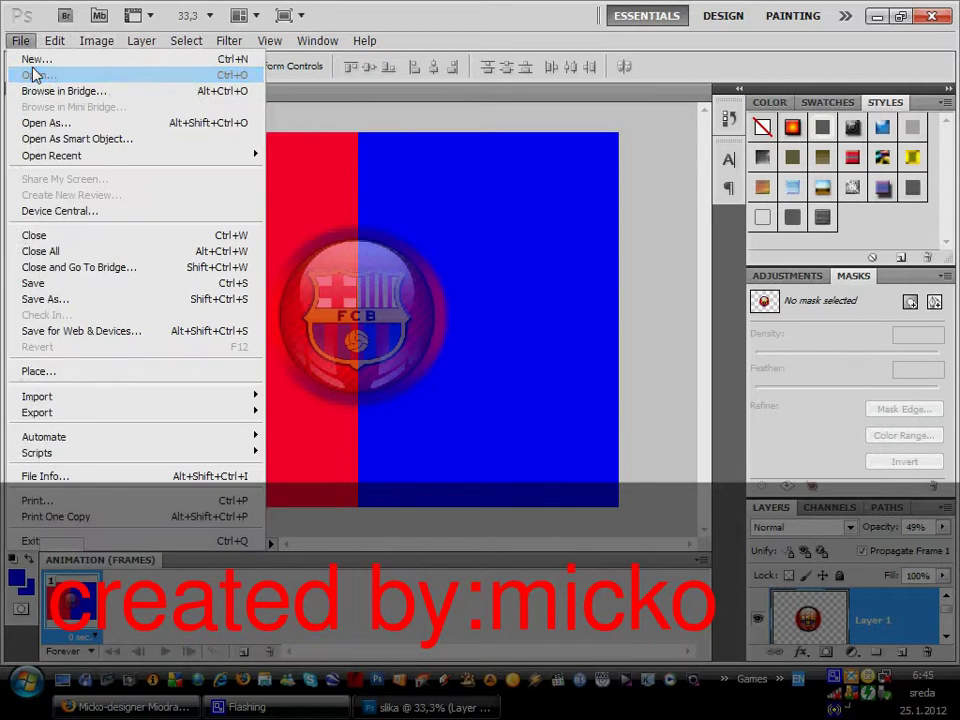
left_click(33, 74)
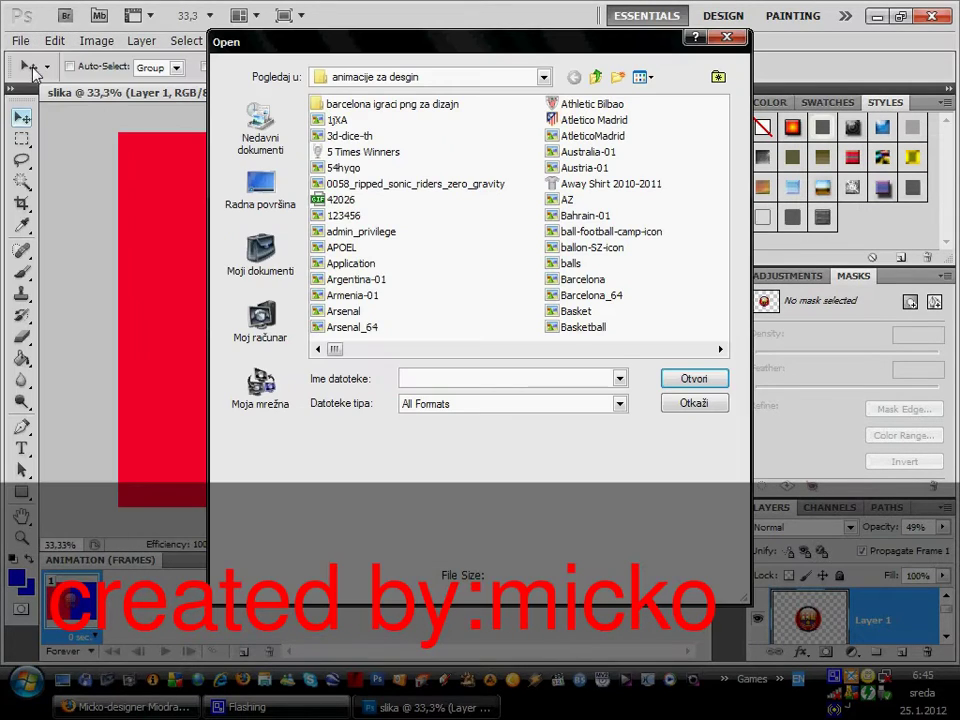
left_click(414, 106)
left_click(641, 77)
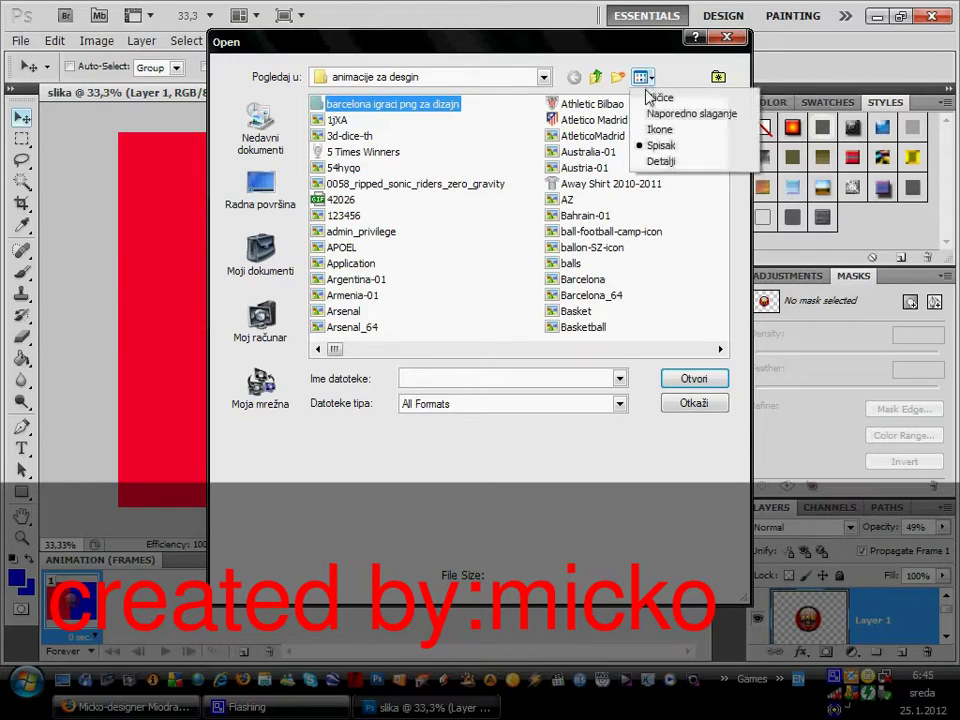
left_click(493, 122)
double_click(456, 106)
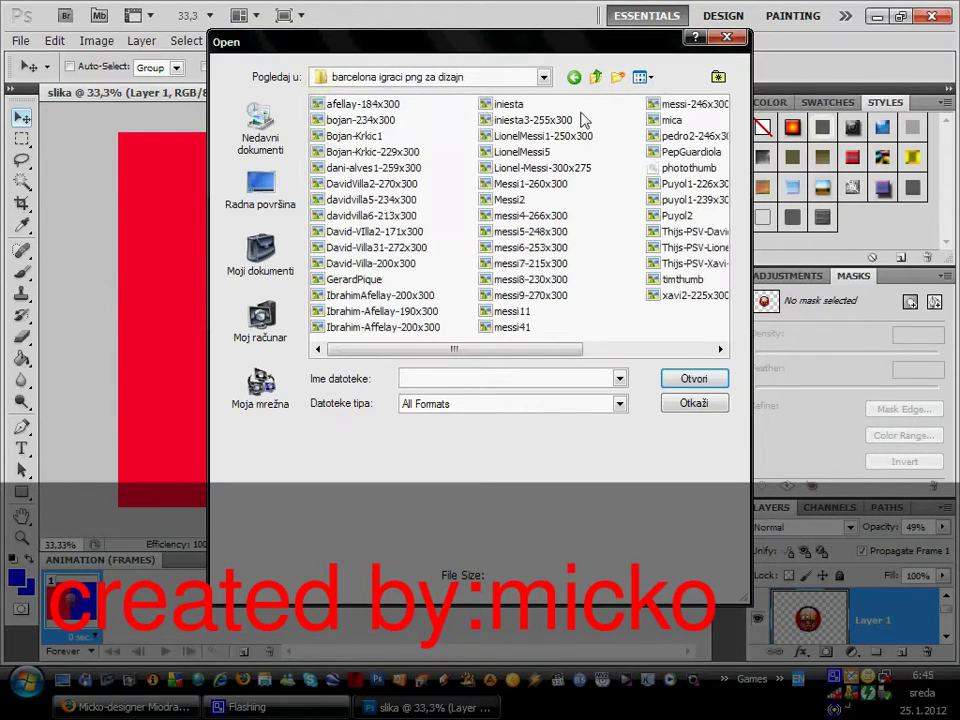
left_click(655, 83)
left_click(662, 95)
Look through the player image thumbnails and open messi-246x300.png
left_click(612, 185)
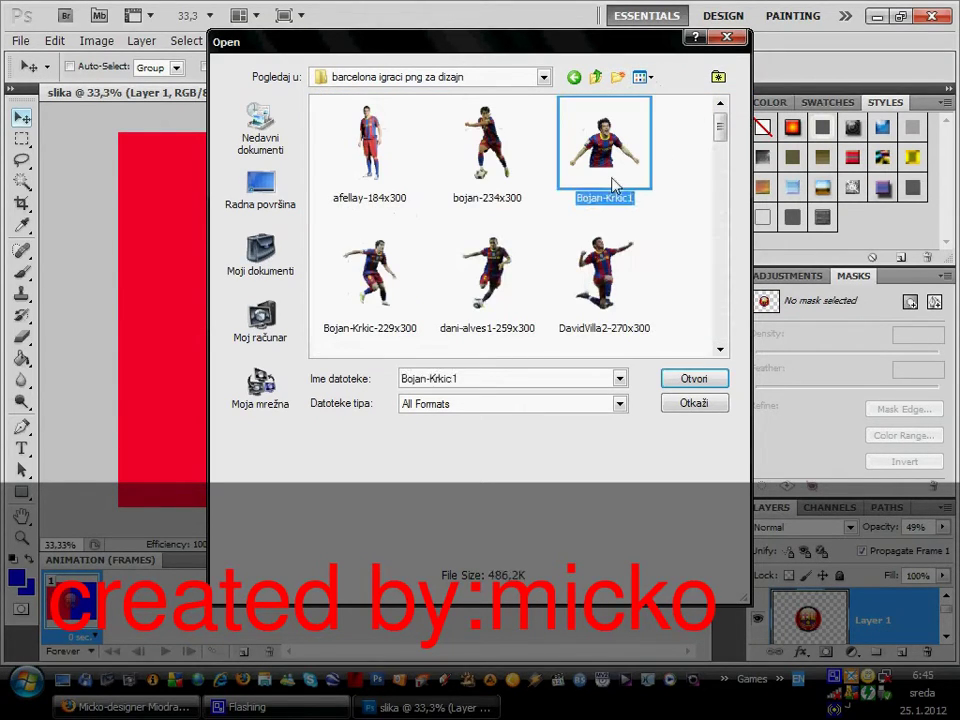
scroll(538, 292, "down", 5)
scroll(536, 290, "down", 5)
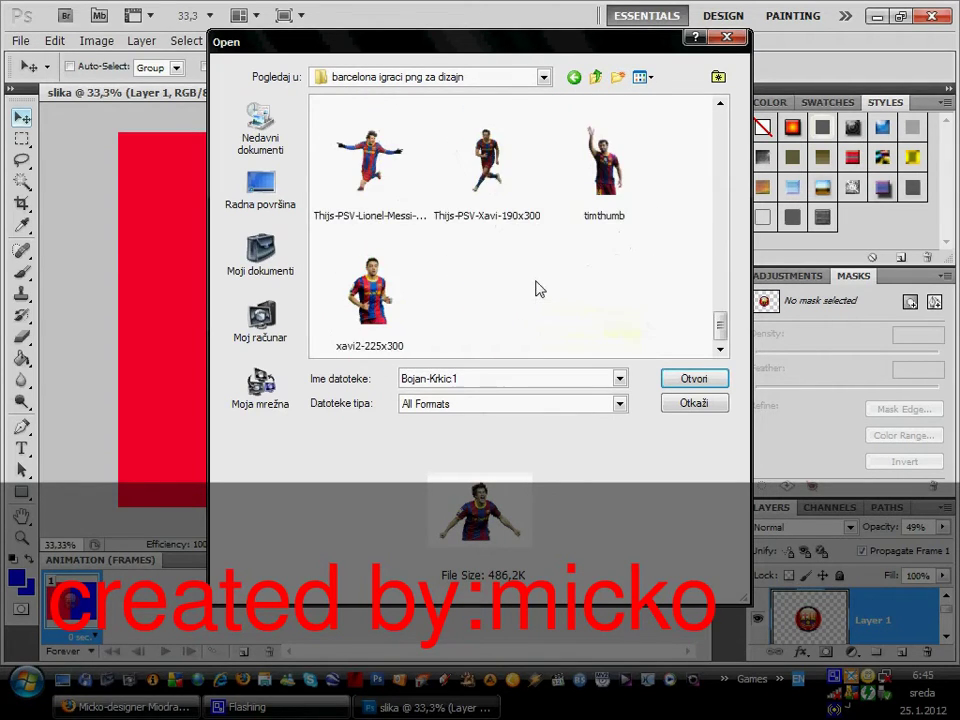
scroll(538, 290, "up", 5)
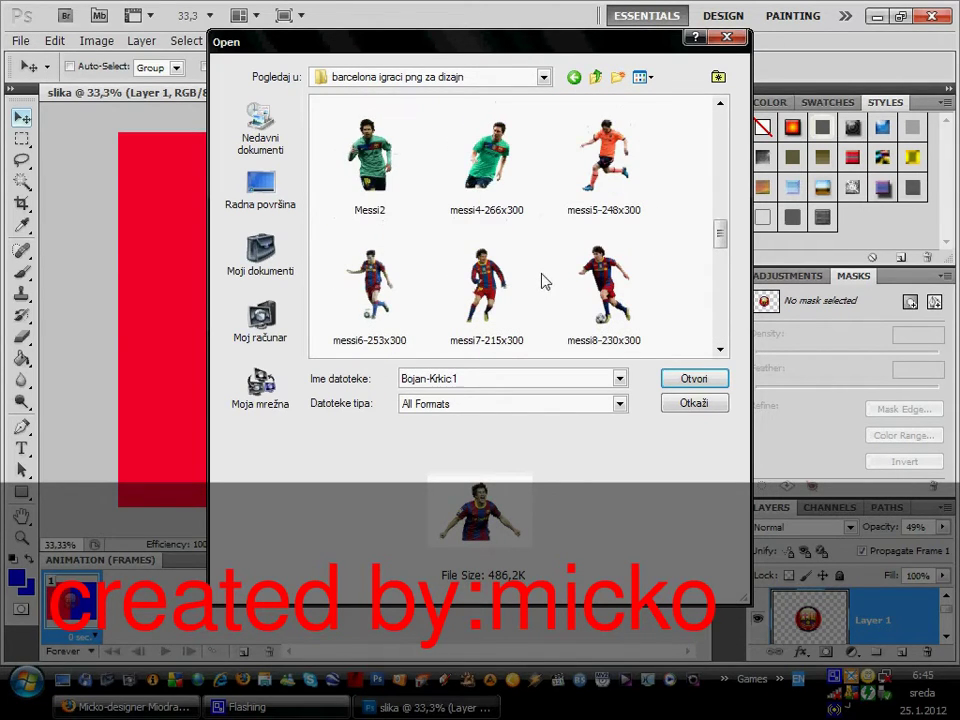
scroll(541, 282, "up", 5)
scroll(460, 200, "down", 10)
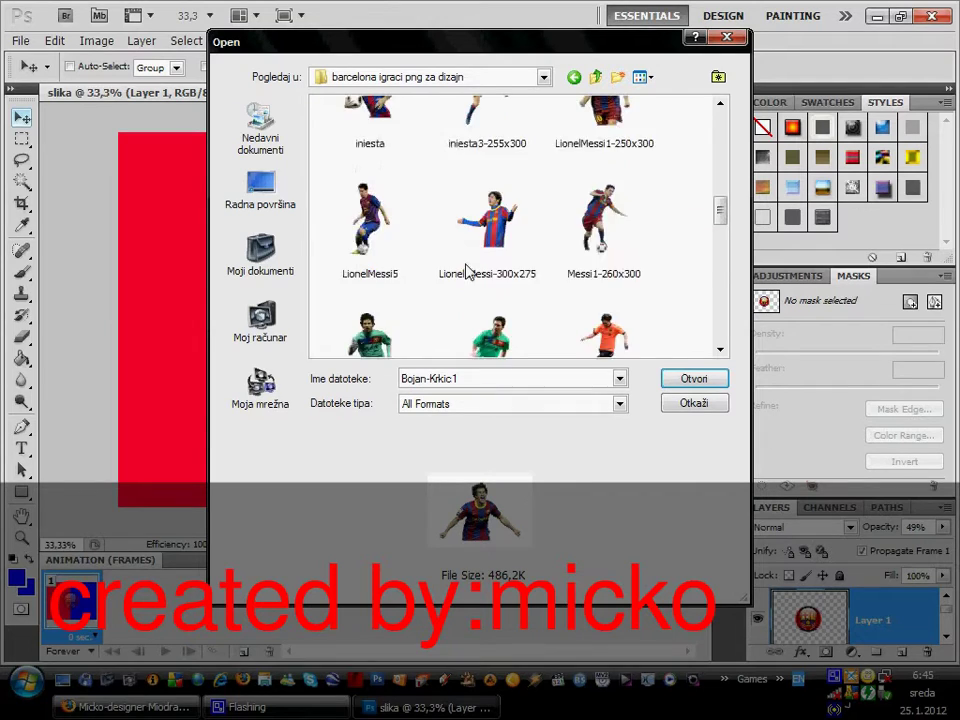
scroll(467, 270, "up", 2)
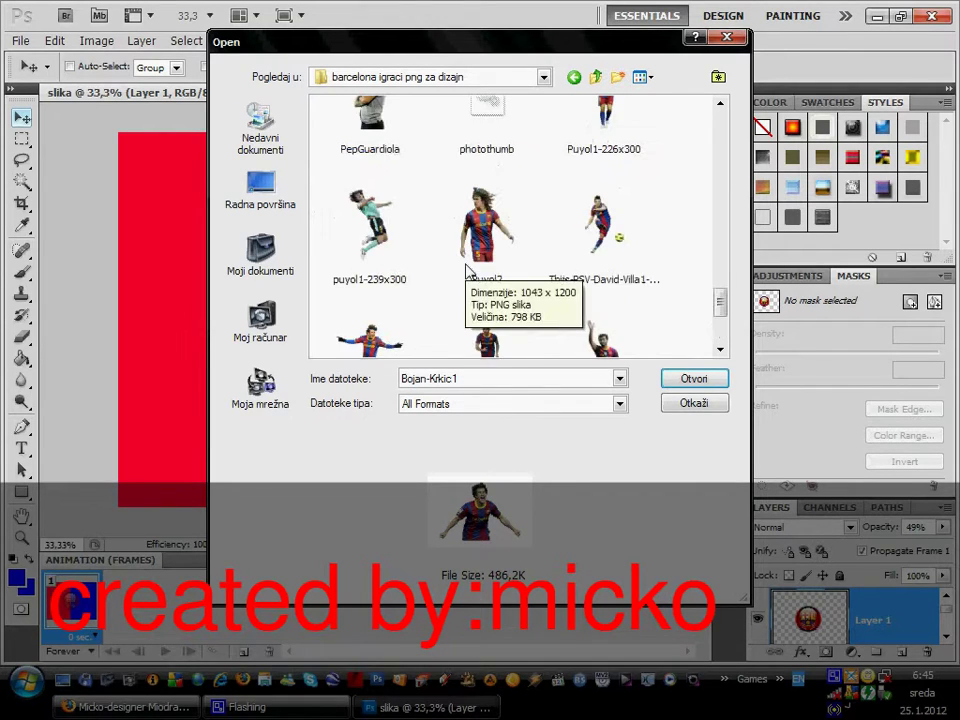
scroll(450, 242, "up", 2)
left_click_drag(364, 160, 355, 158)
key("Escape")
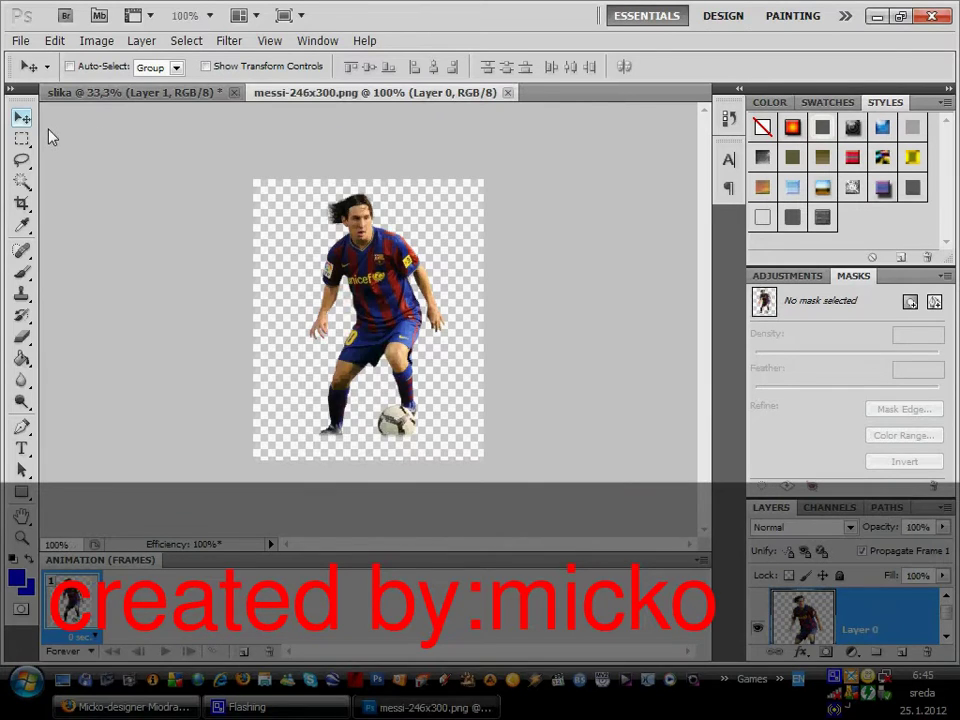
Select the player image with a rectangular marquee, copy it, and paste it into the slika document
key("m")
left_click_drag(252, 180, 495, 514)
left_click(54, 40)
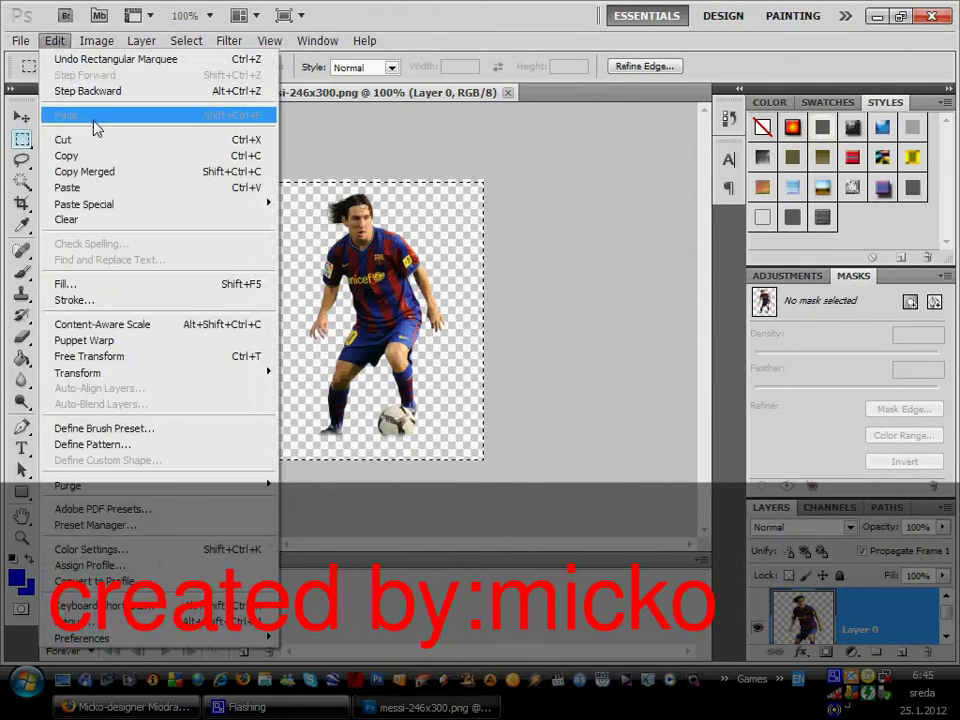
left_click(70, 155)
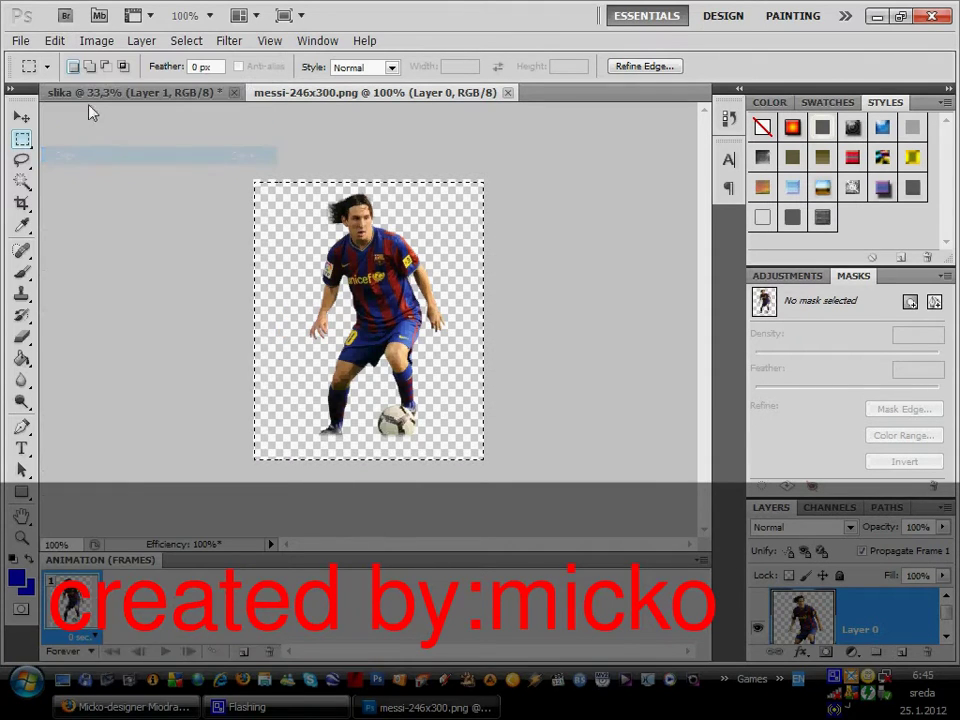
left_click(68, 91)
left_click(54, 40)
left_click(101, 187)
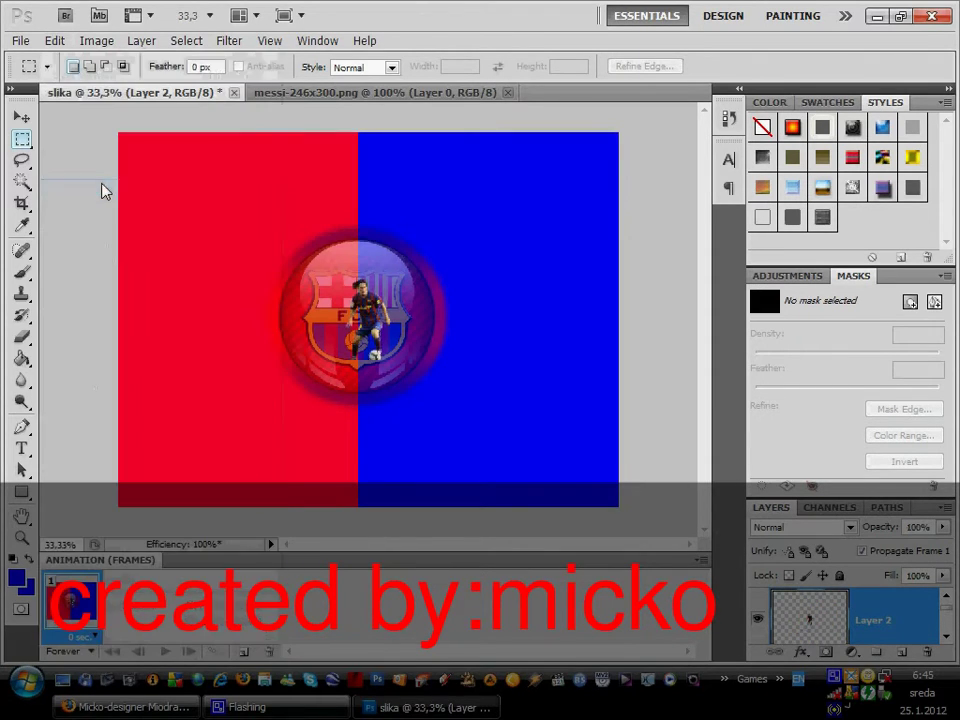
Free-transform the pasted player to about 263% width and 174% height and place him on the red half beside the badge
left_click(57, 41)
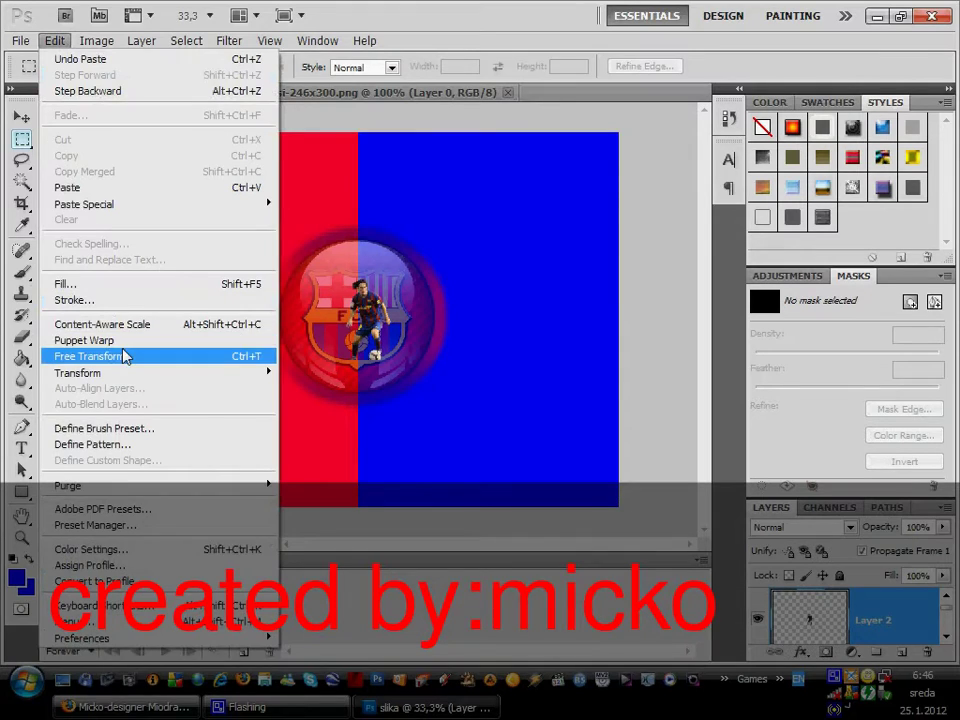
left_click(110, 356)
left_click_drag(393, 360, 469, 428)
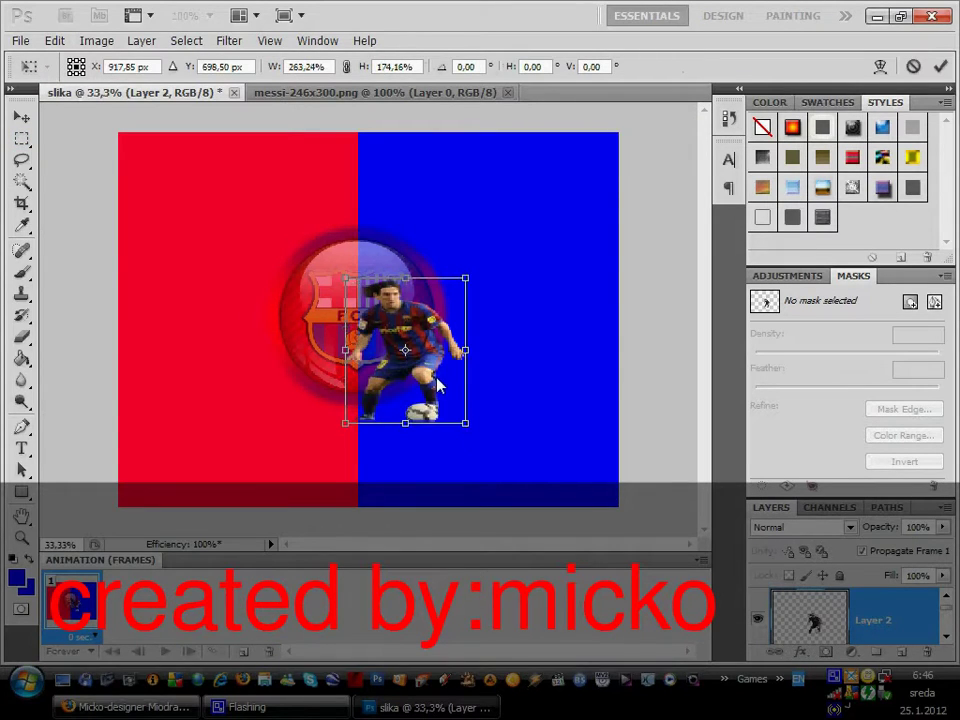
left_click_drag(437, 384, 255, 336)
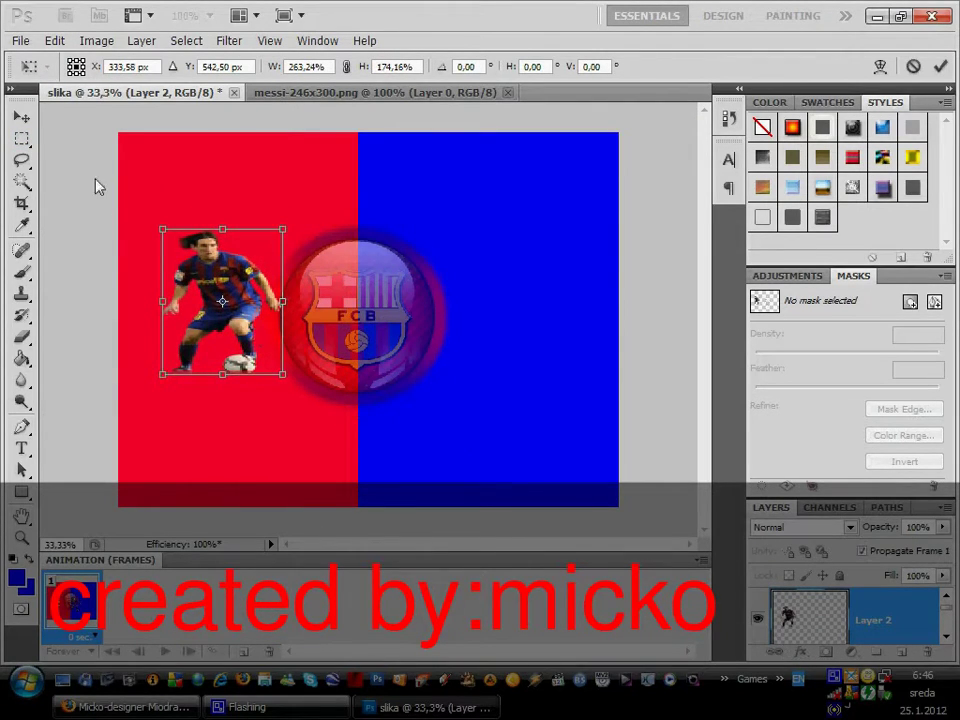
left_click(21, 116)
left_click(355, 273)
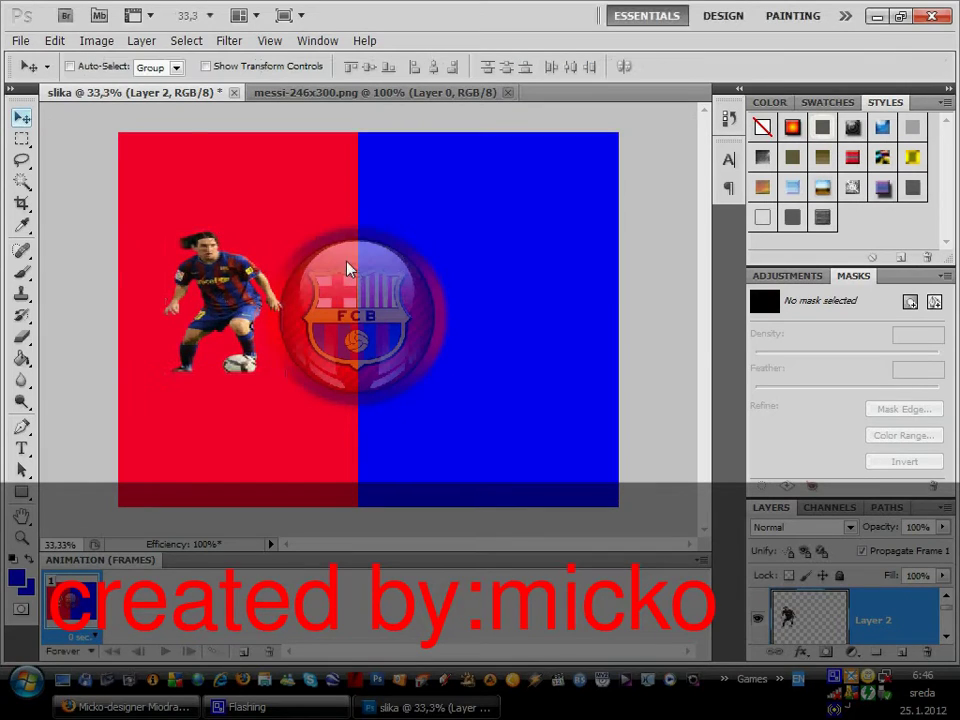
left_click(55, 41)
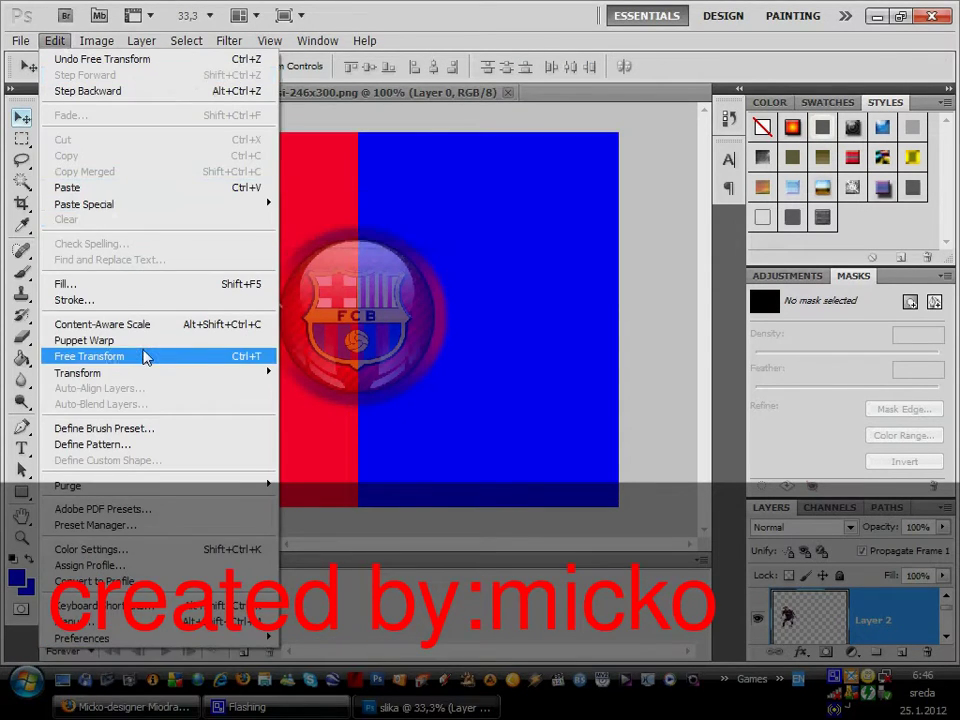
left_click(145, 357)
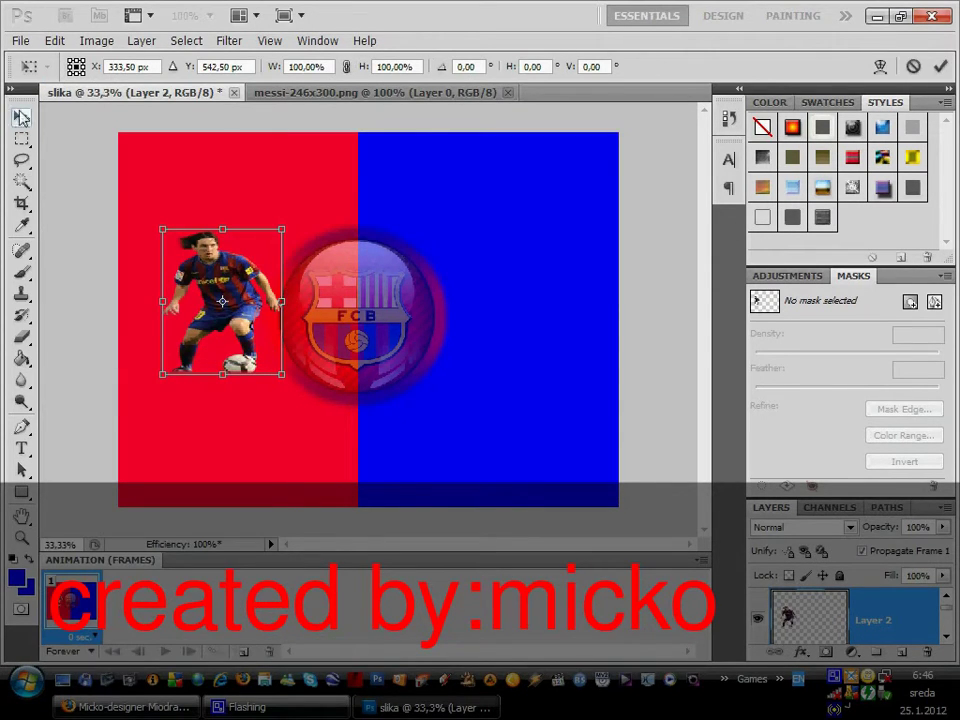
key("Return")
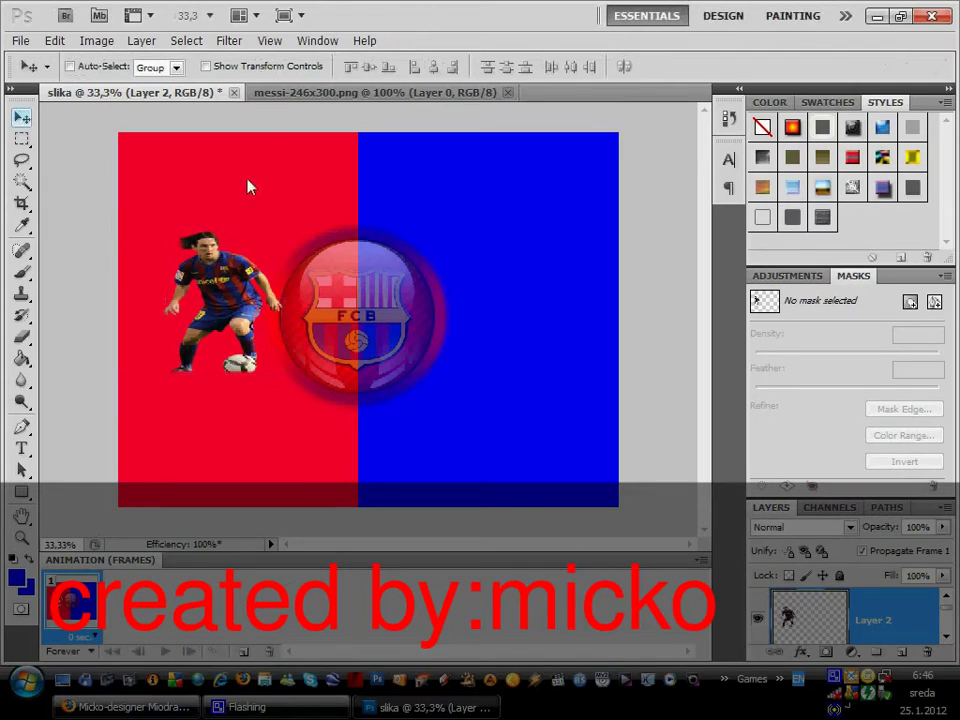
left_click(56, 41)
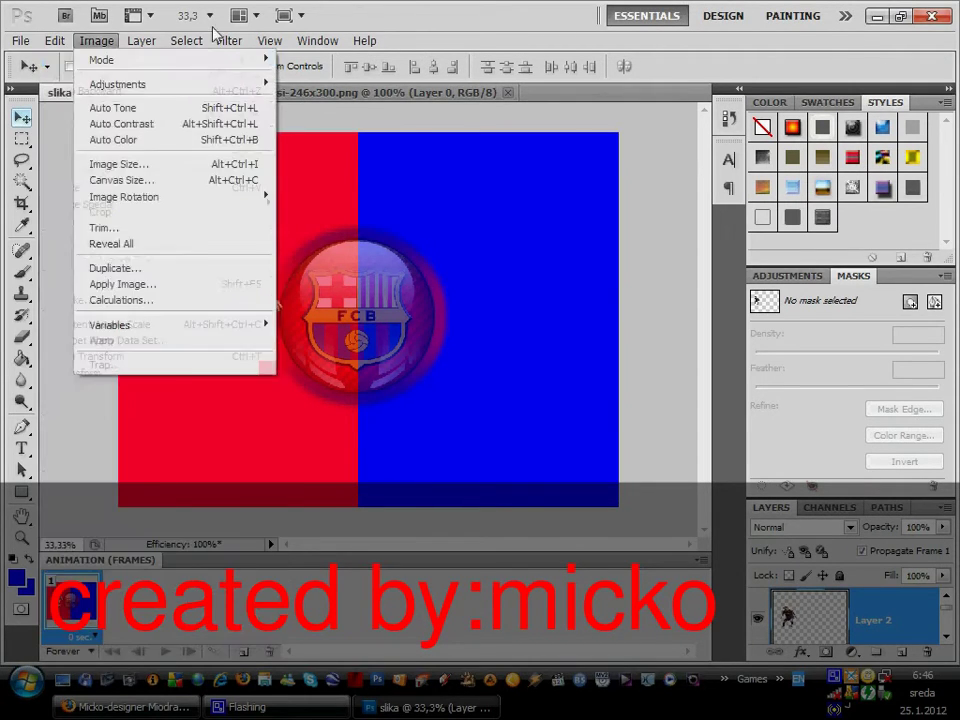
mouse_move(229, 41)
left_click(458, 95)
left_click(141, 41)
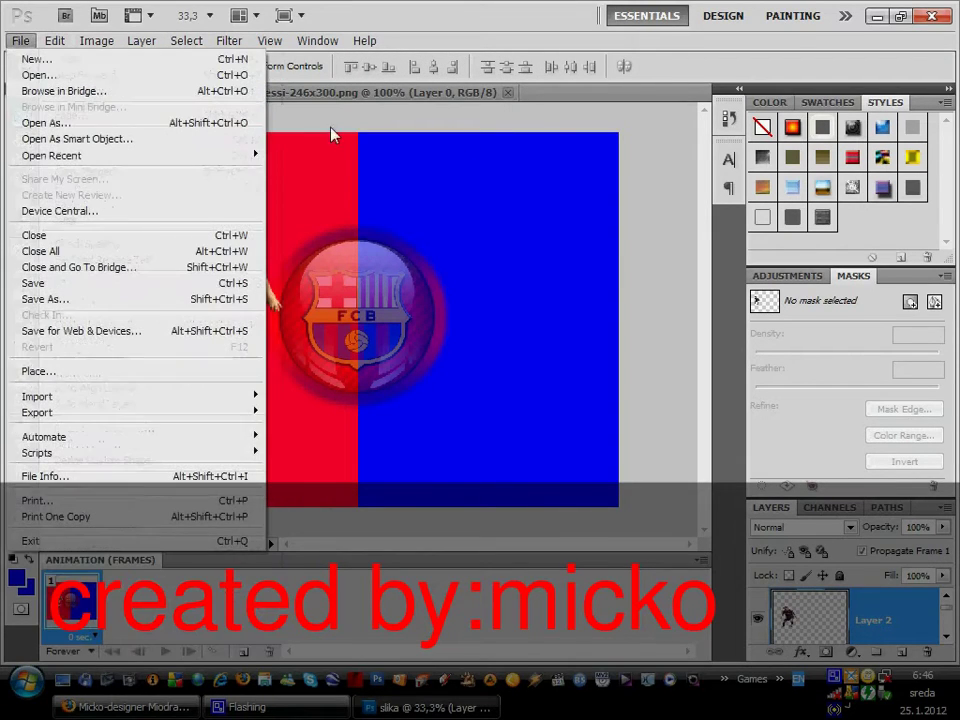
Close the messi-246x300.png document and show the "animacije za desgin" folder as thumbnails for opening a file
left_click(509, 95)
left_click(509, 95)
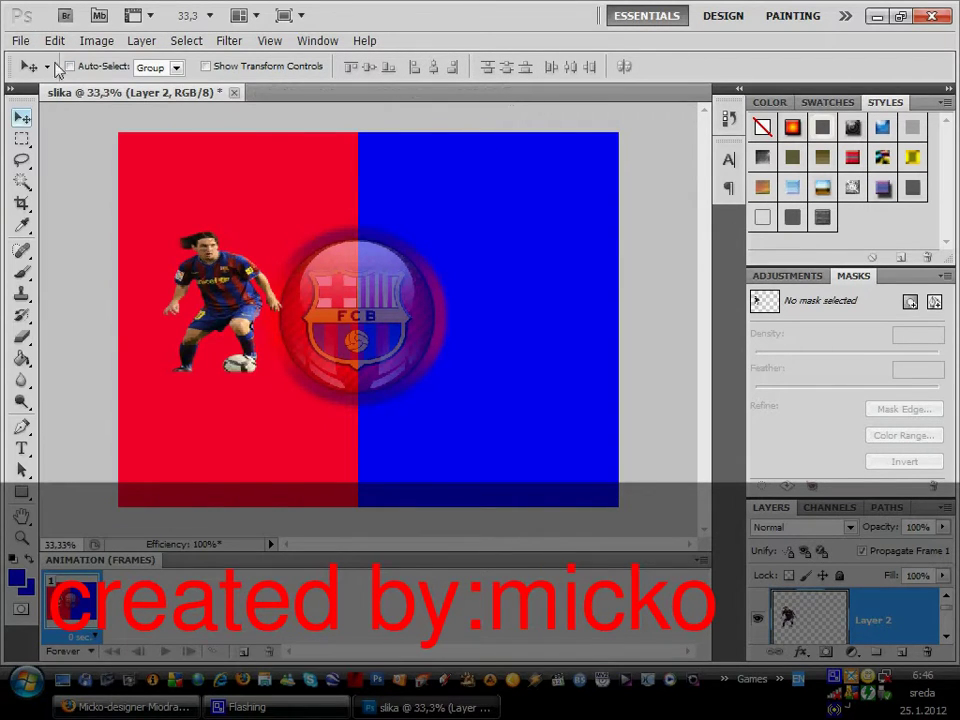
left_click(20, 41)
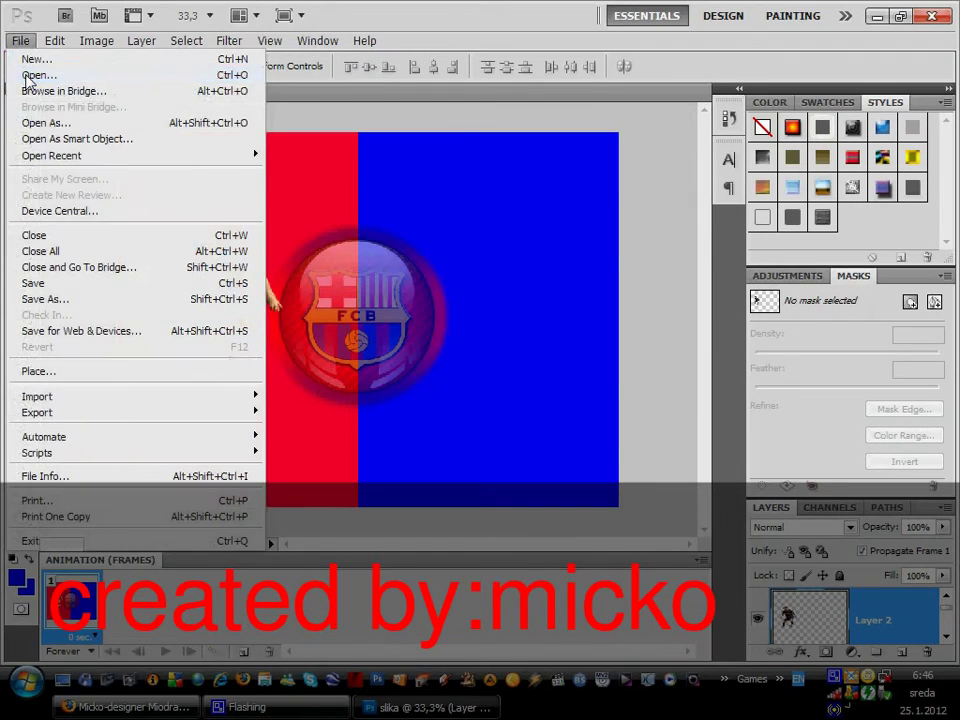
left_click(38, 75)
left_click(641, 77)
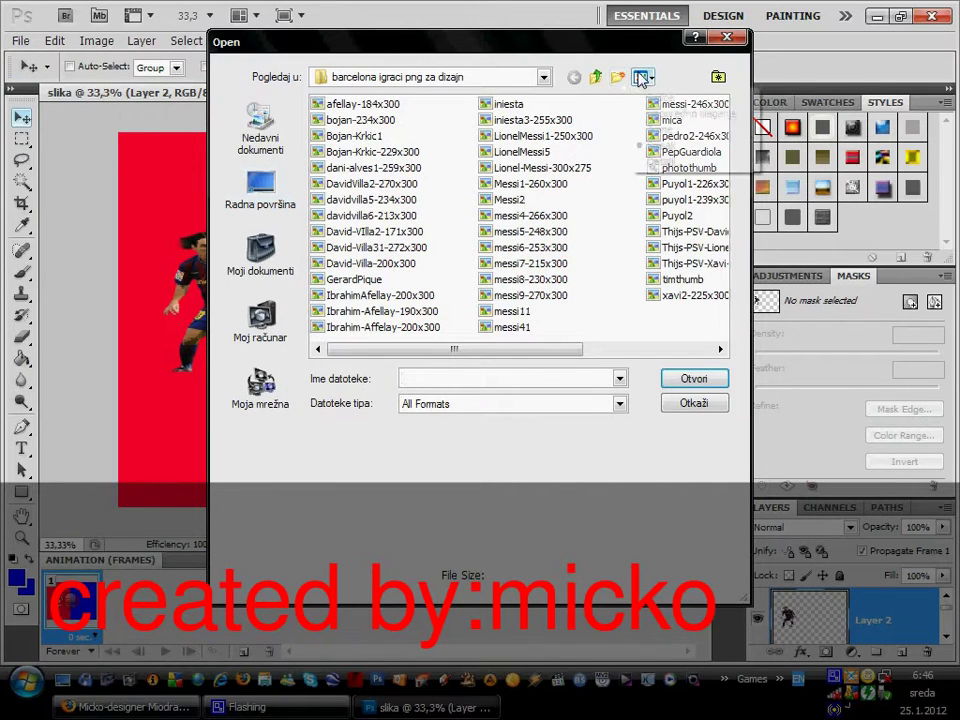
left_click(596, 77)
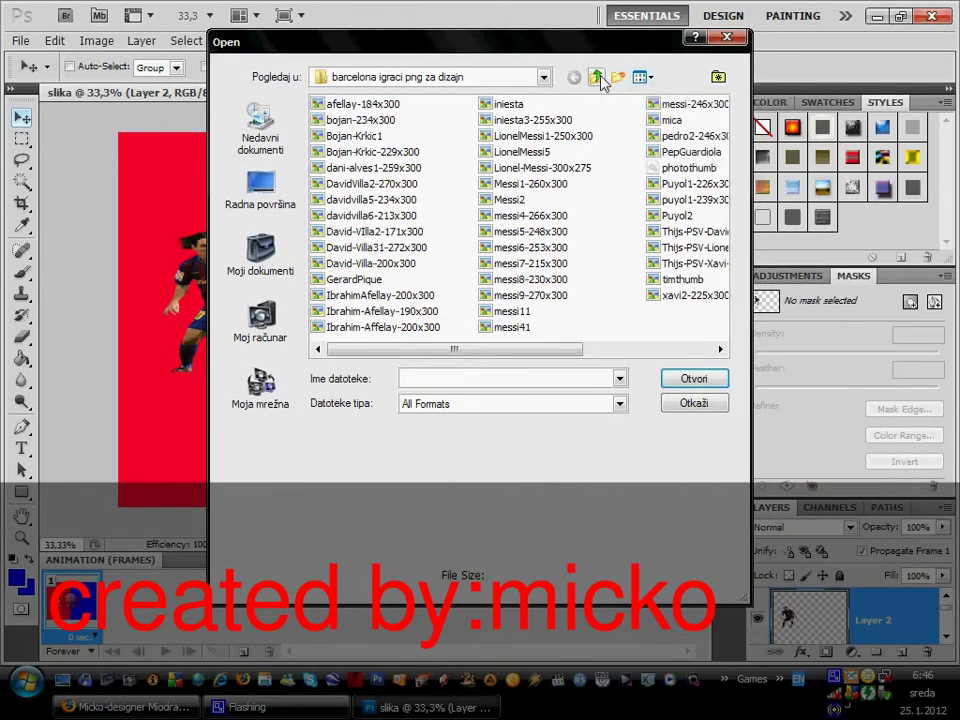
left_click(596, 77)
left_click(643, 79)
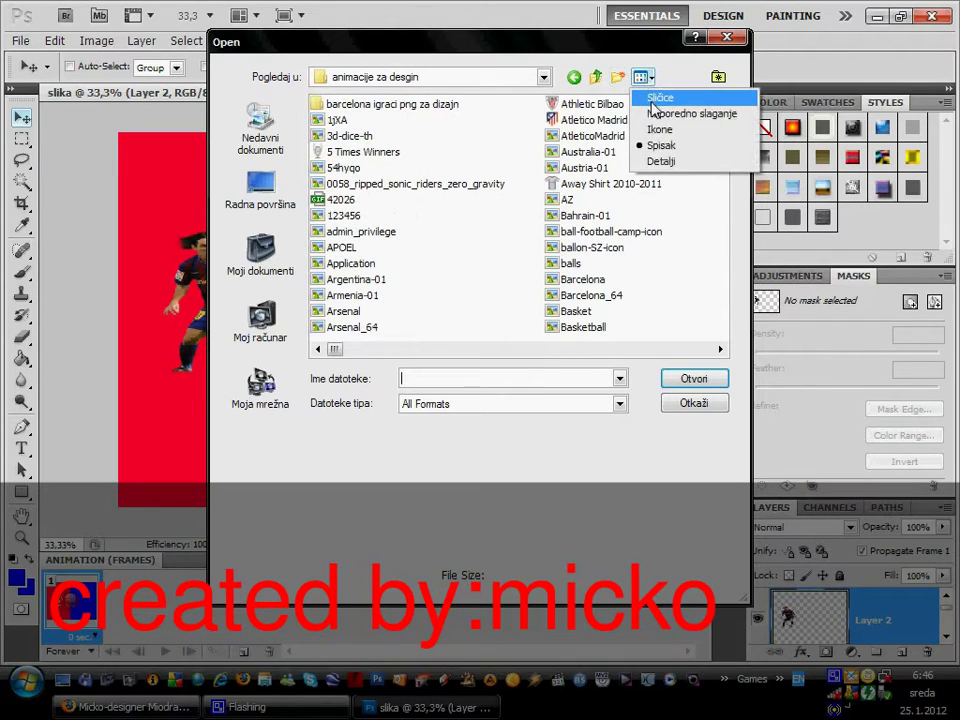
left_click(660, 98)
Look through the thumbnails in the "animacije za desgin" folder and open giLpU.png
left_click(583, 254)
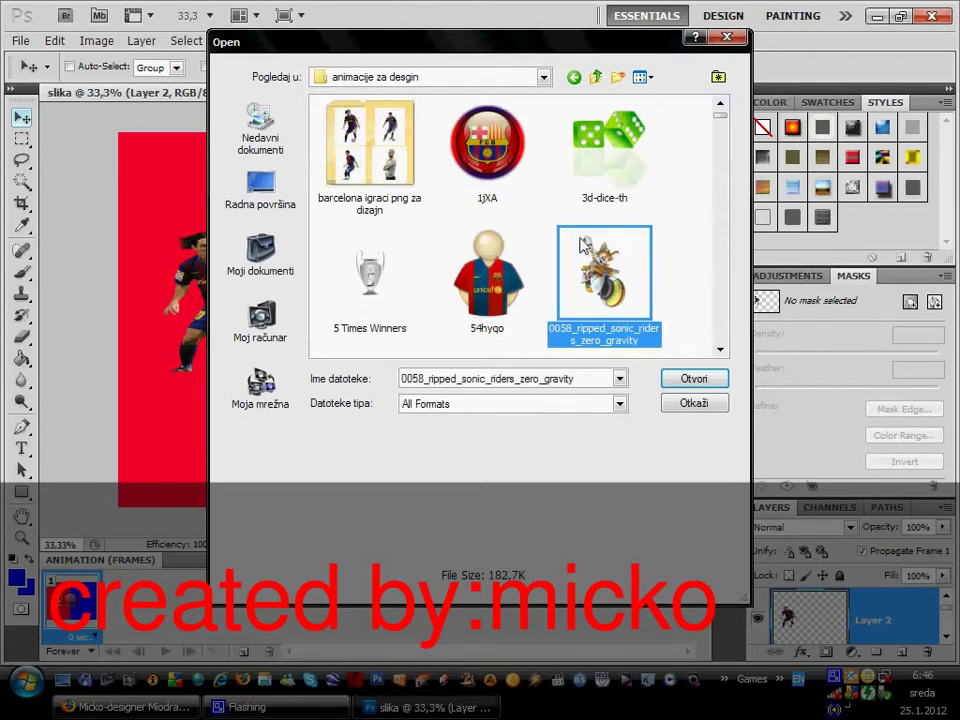
scroll(583, 250, "down", 10)
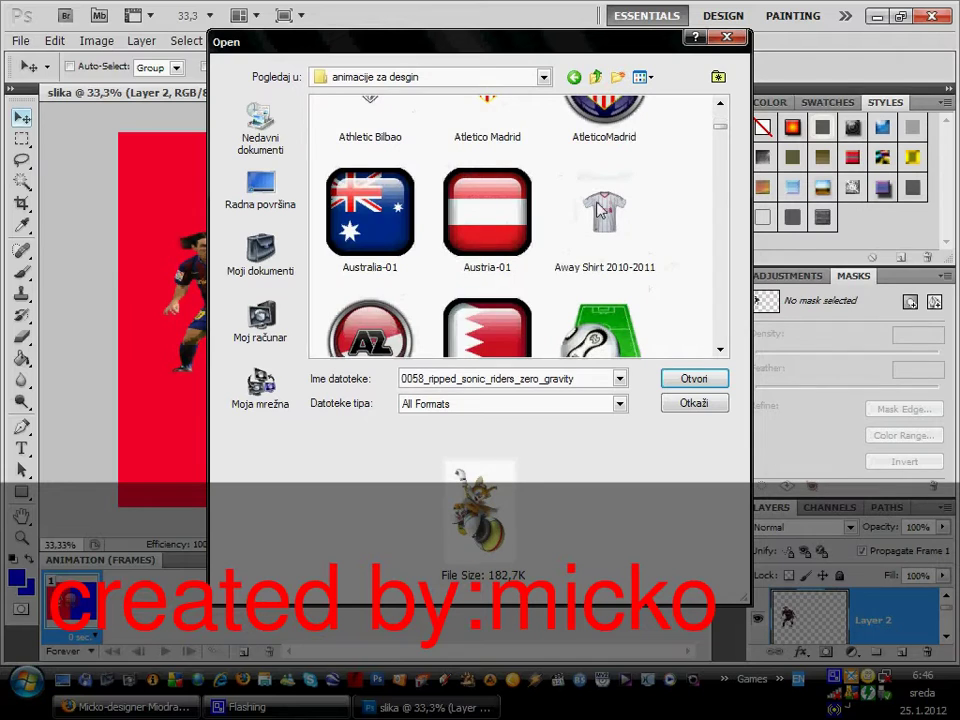
scroll(590, 230, "down", 10)
scroll(598, 205, "down", 10)
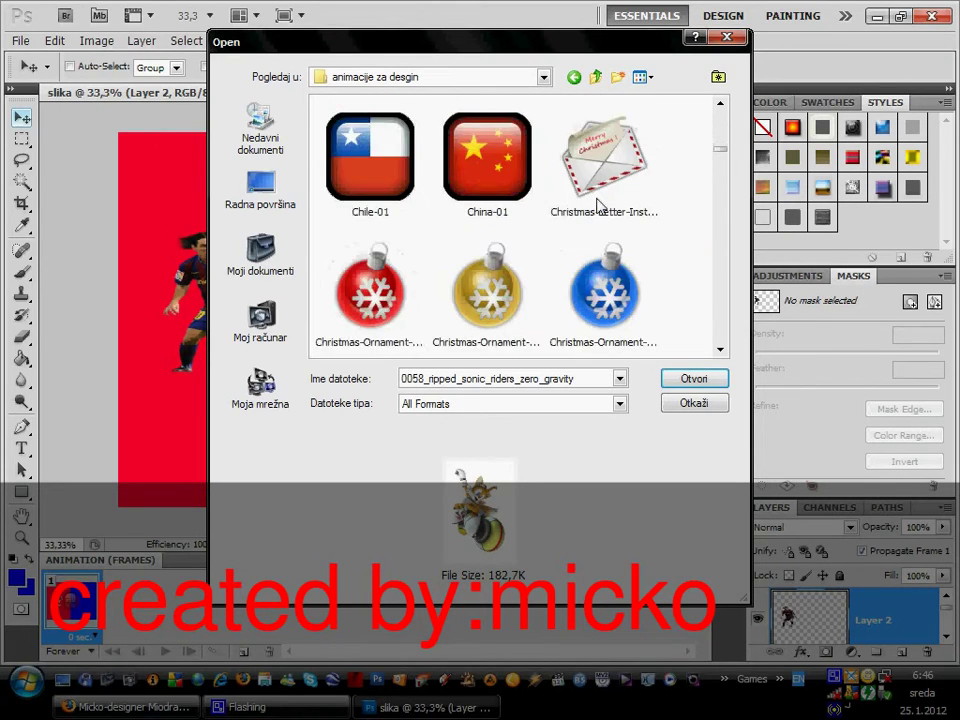
left_click(488, 235)
scroll(488, 255, "down", 1)
scroll(488, 255, "down", 10)
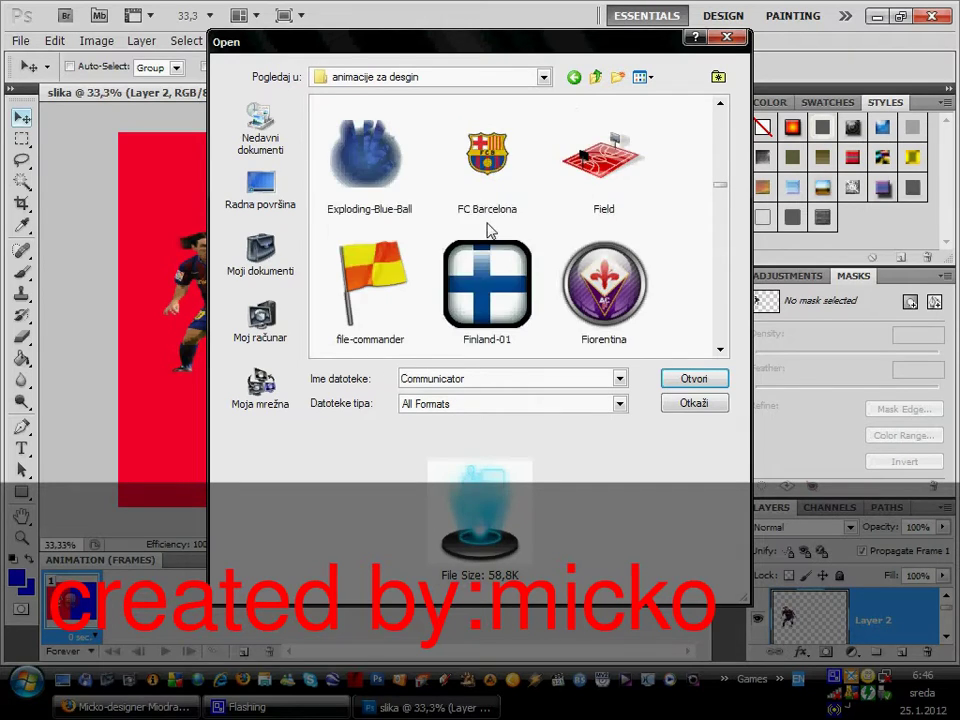
scroll(490, 231, "down", 3)
scroll(488, 220, "down", 8)
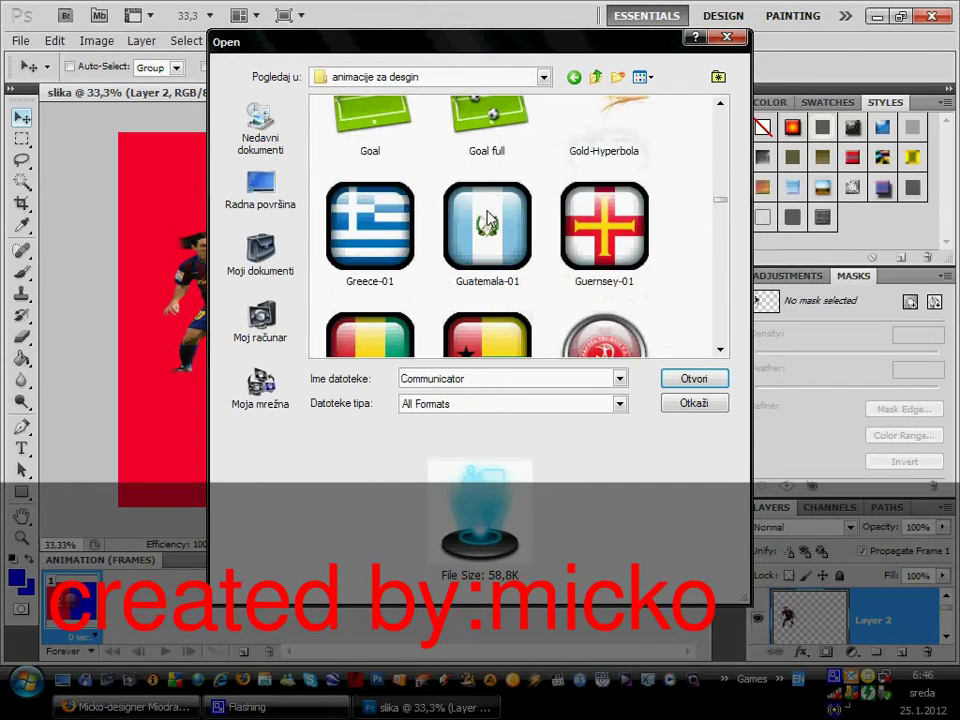
scroll(488, 220, "up", 4)
scroll(488, 220, "up", 2)
double_click(488, 216)
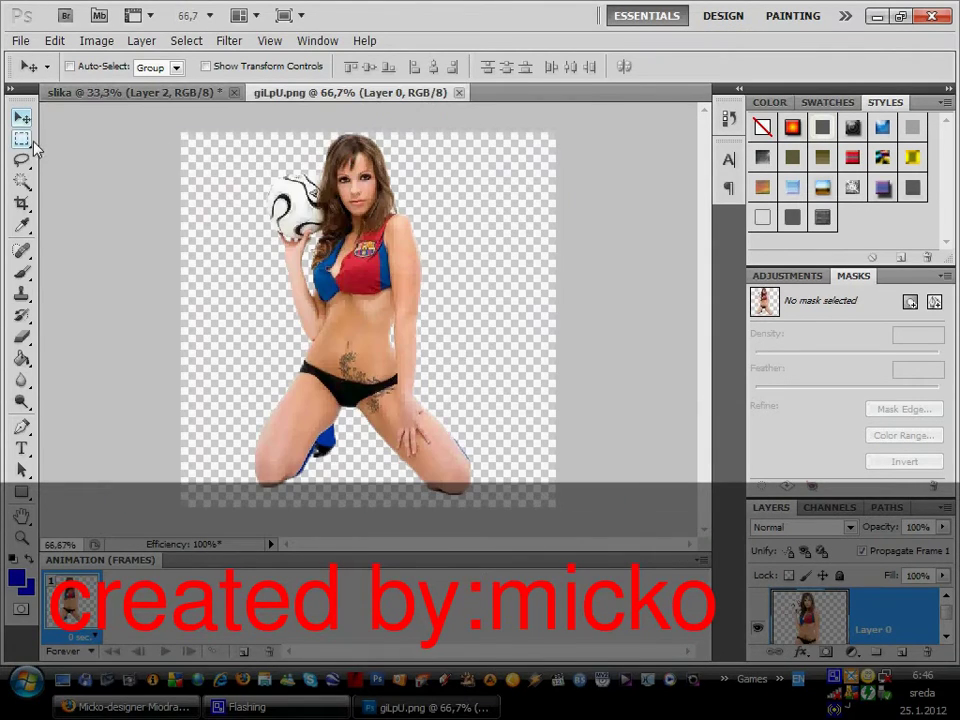
Select the whole giLpU.png image with a rectangular marquee and copy it
left_click(22, 139)
left_click_drag(176, 160, 589, 514)
left_click(54, 41)
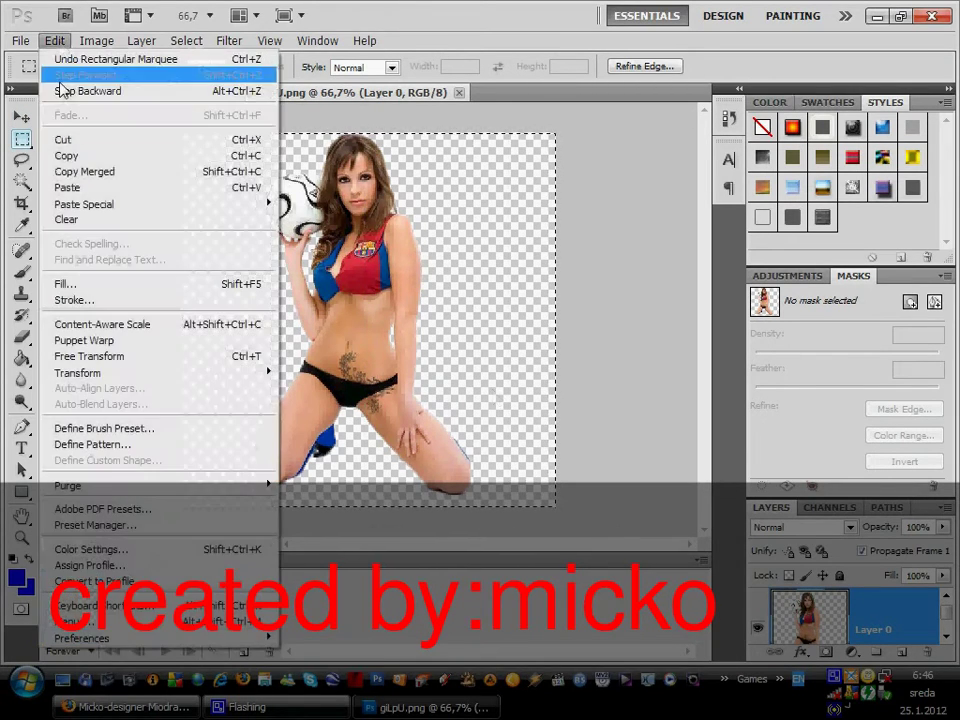
left_click(64, 155)
Paste the copied woman image into the slika document and move it onto the blue half beside the badge
left_click(72, 92)
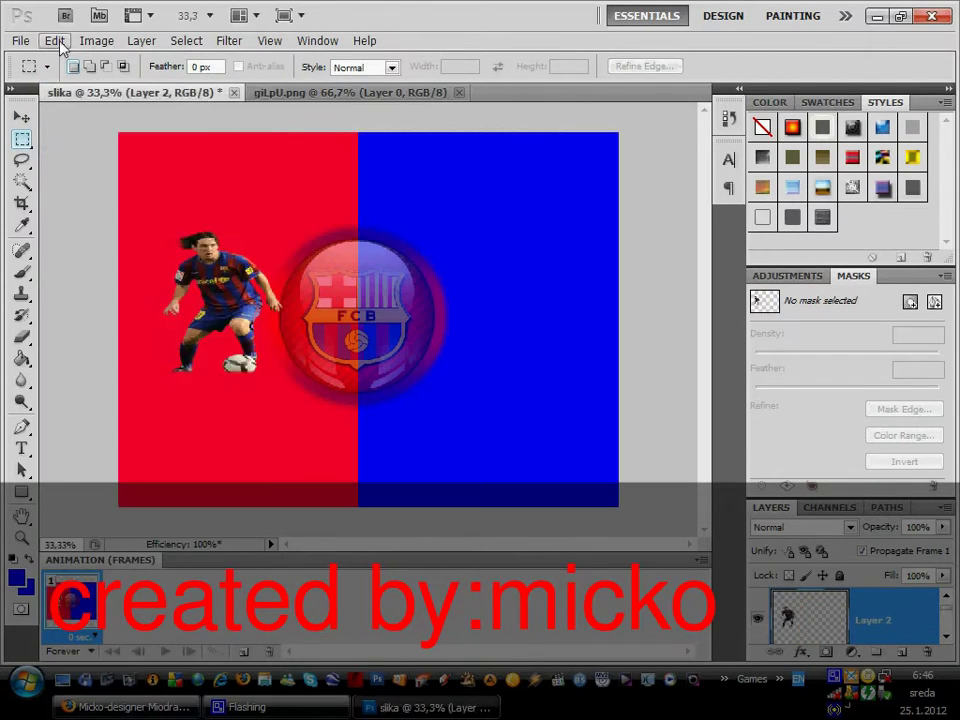
left_click(56, 41)
left_click(72, 189)
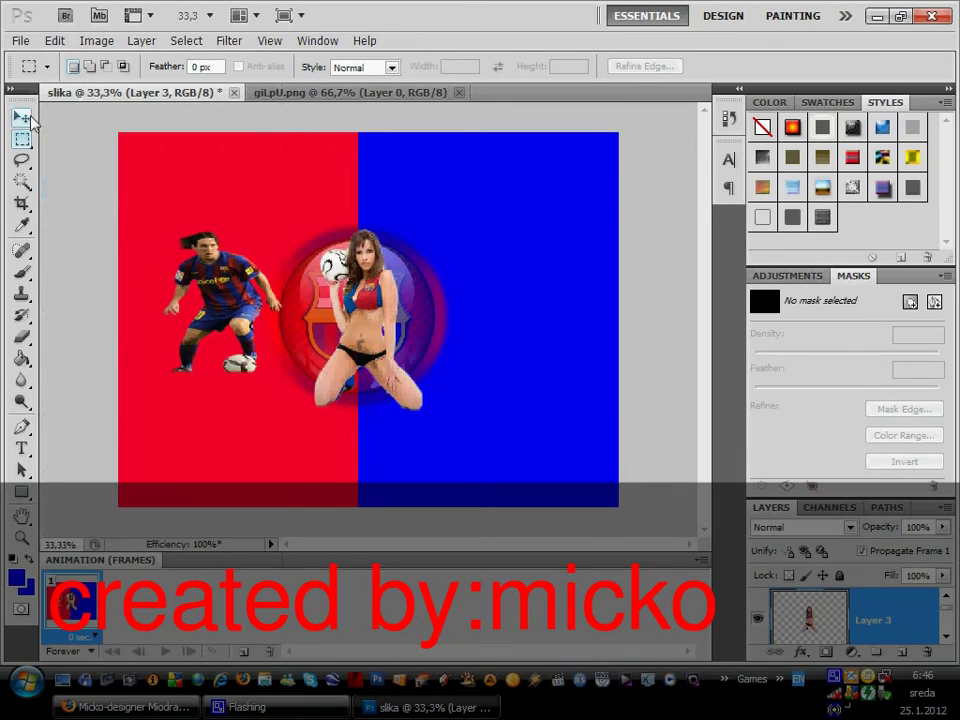
key("v")
left_click_drag(418, 348, 506, 320)
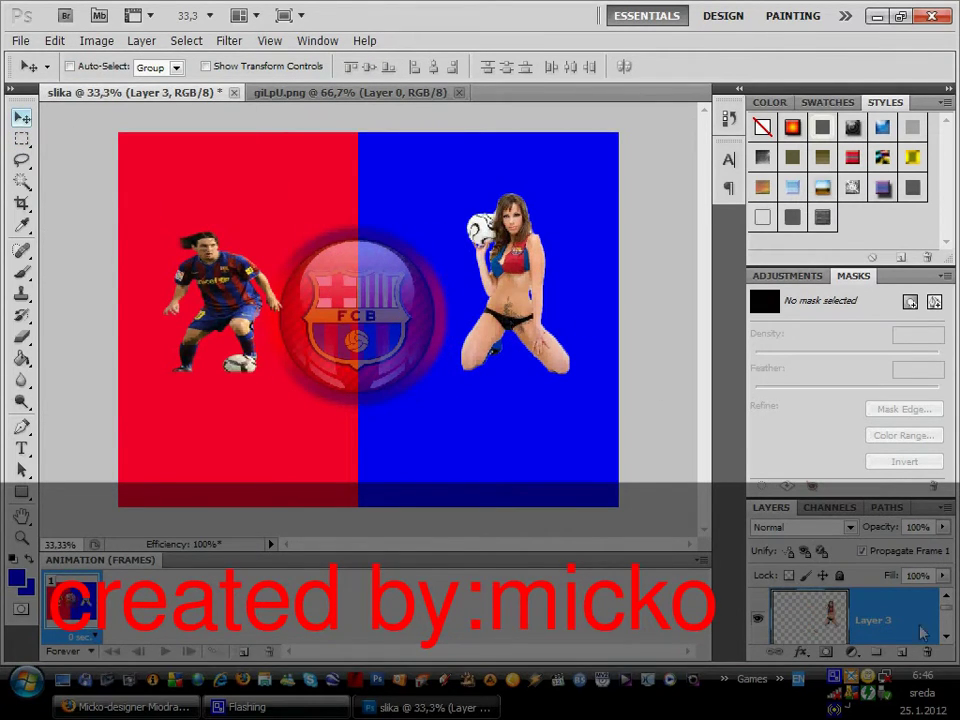
Select the Background layer and draw a wide text box below the badge, spanning the red-blue boundary
scroll(955, 615, "down", 2)
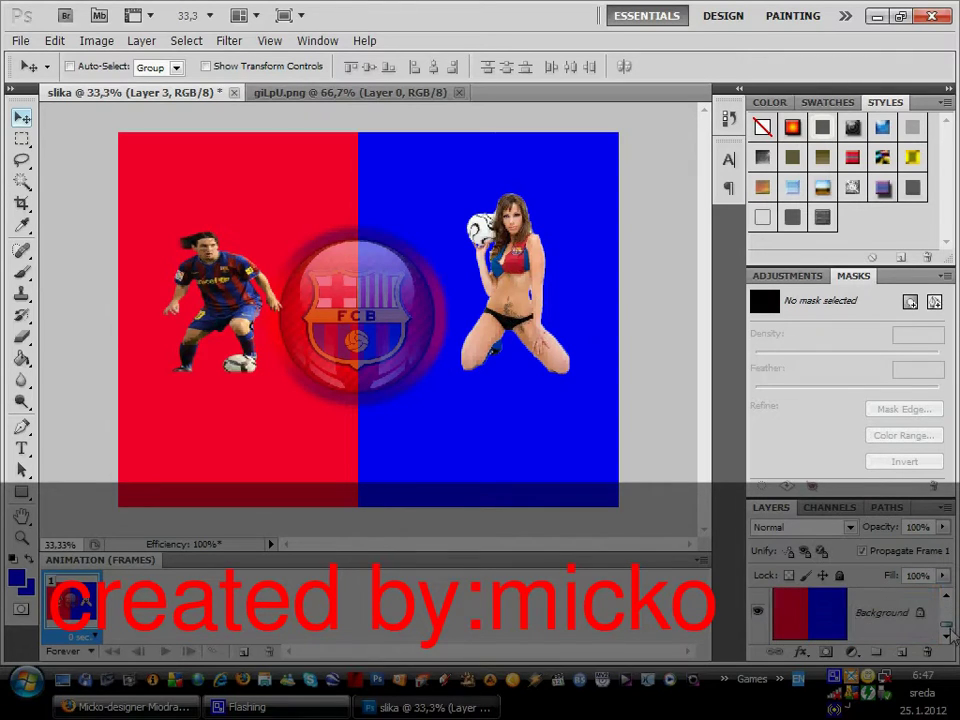
left_click(880, 612)
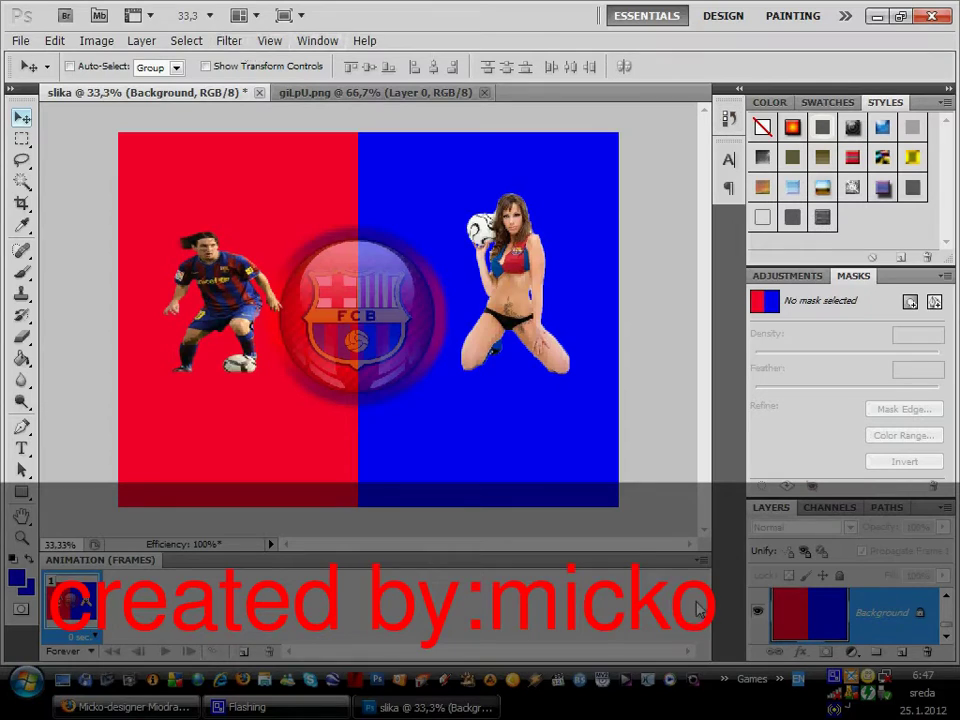
scroll(878, 637, "up", 3)
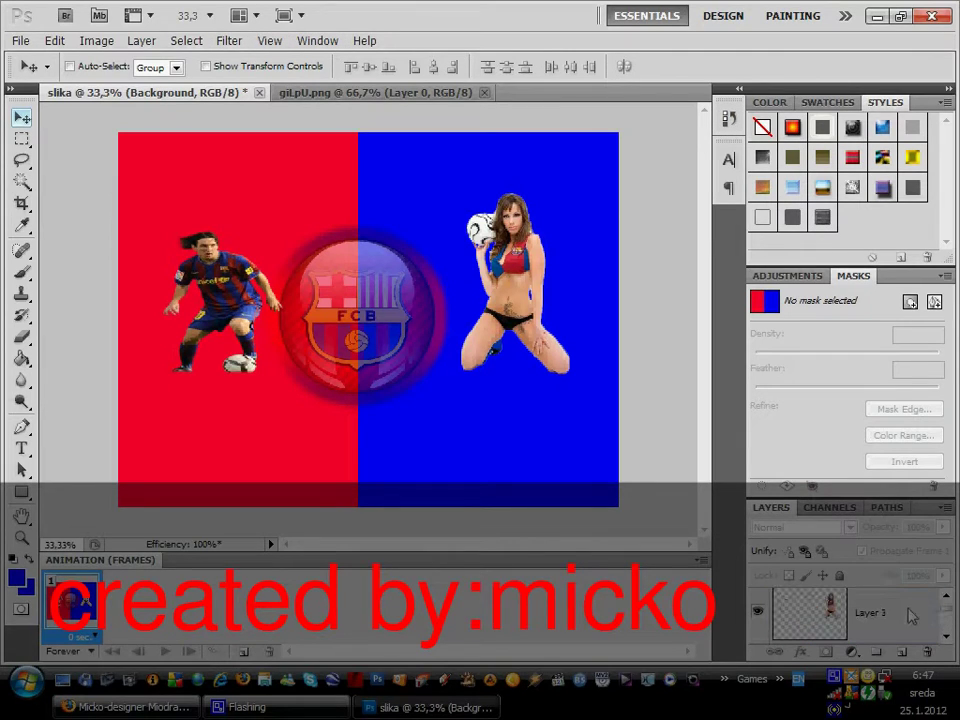
scroll(870, 622, "up", 1)
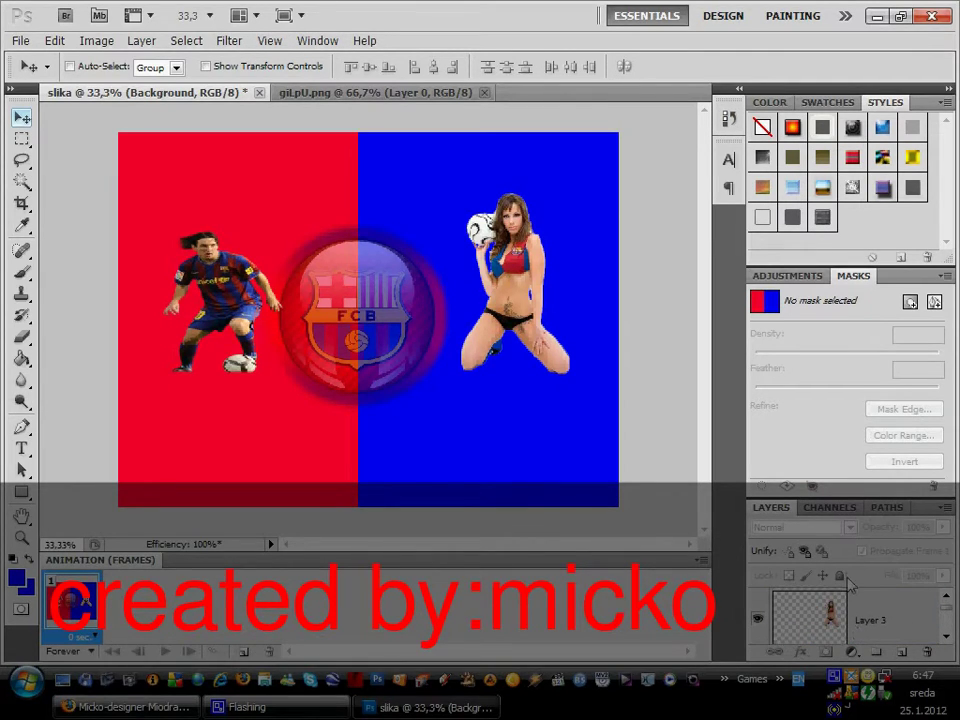
left_click(22, 448)
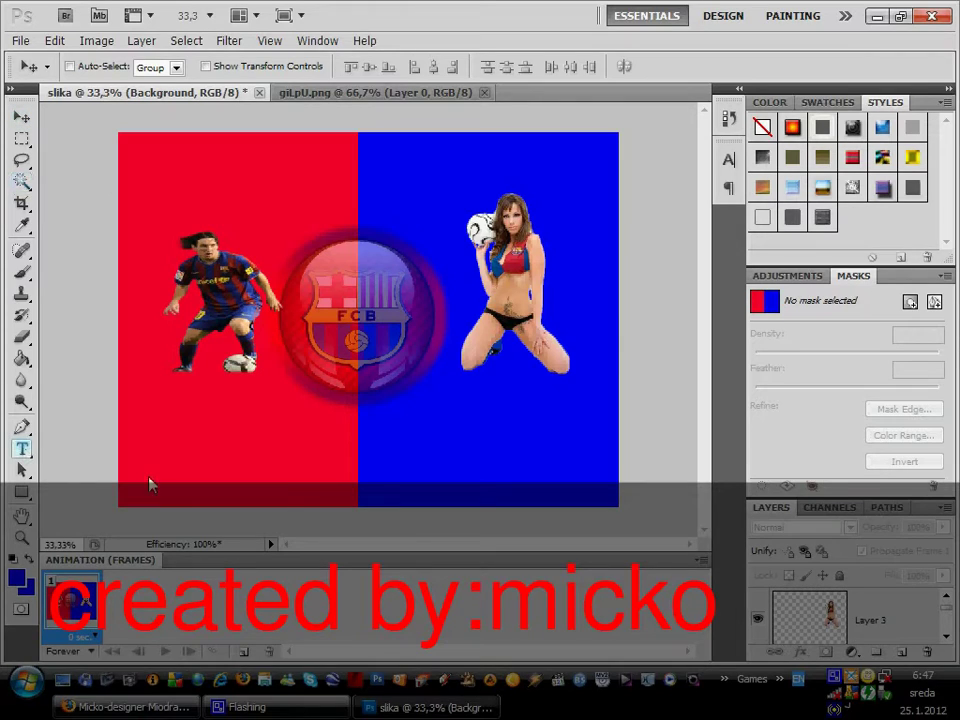
left_click(288, 491)
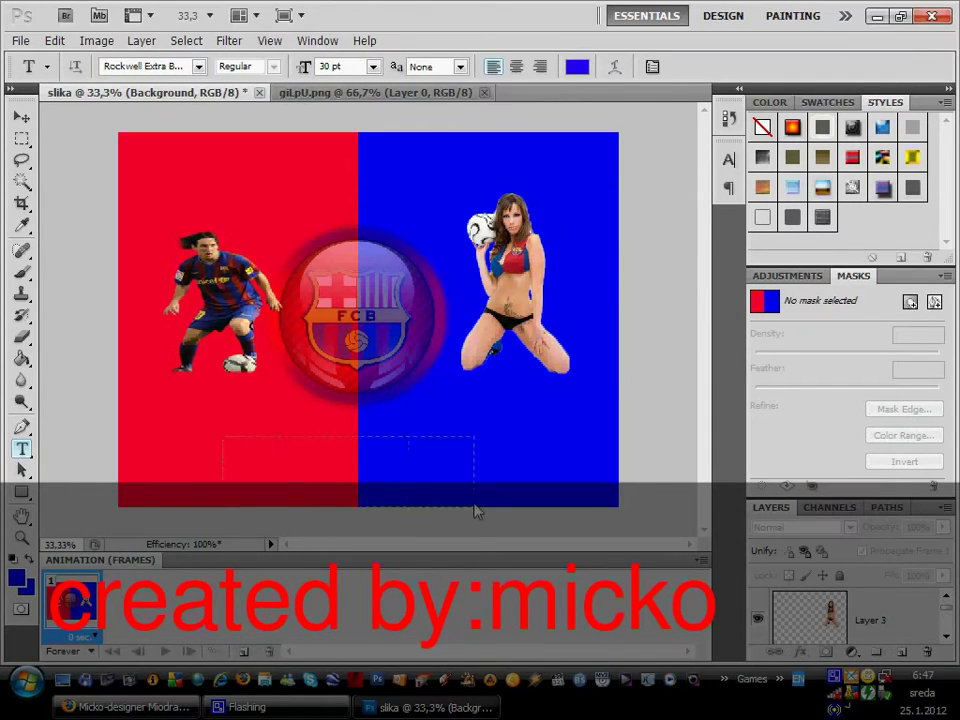
mouse_move(473, 504)
left_mouse_down()
mouse_move(495, 495)
mouse_move(222, 437)
left_mouse_up()
left_click(577, 66)
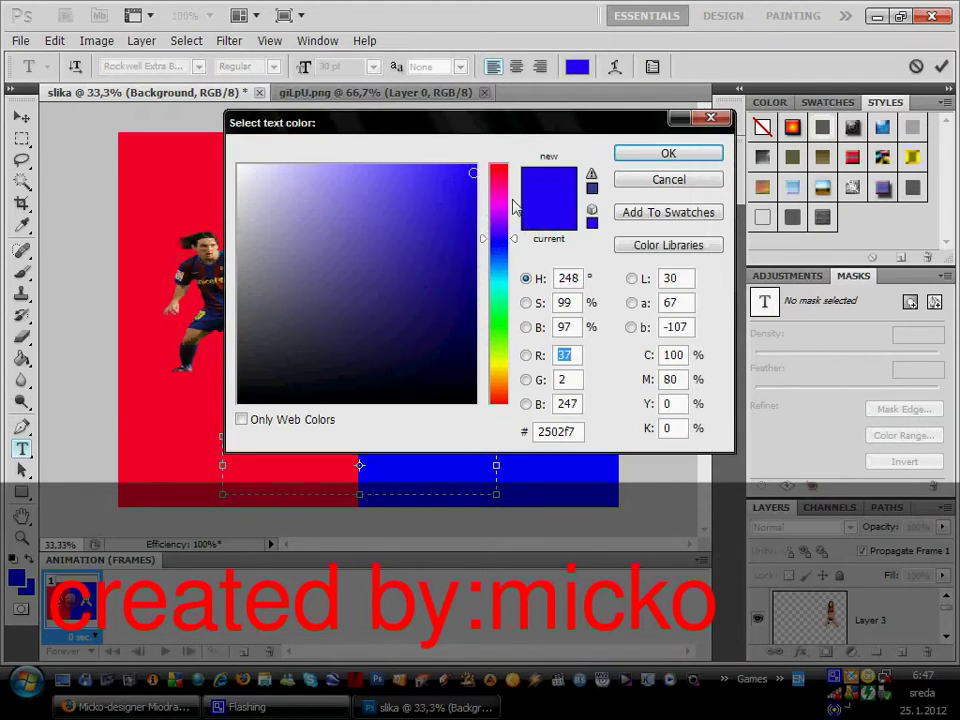
left_click(239, 167)
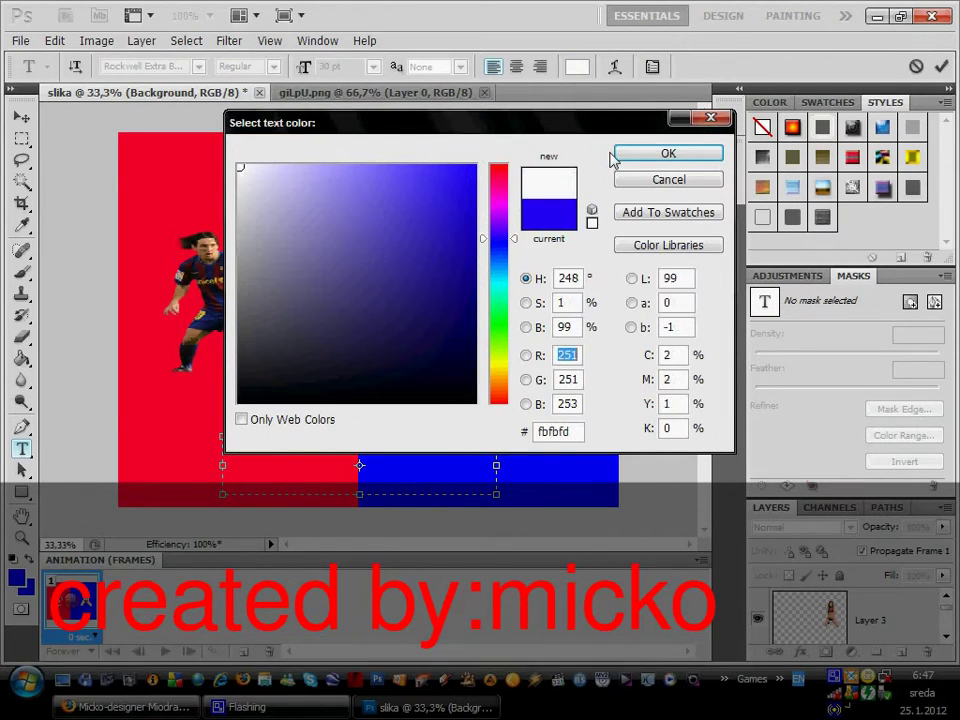
left_click(622, 155)
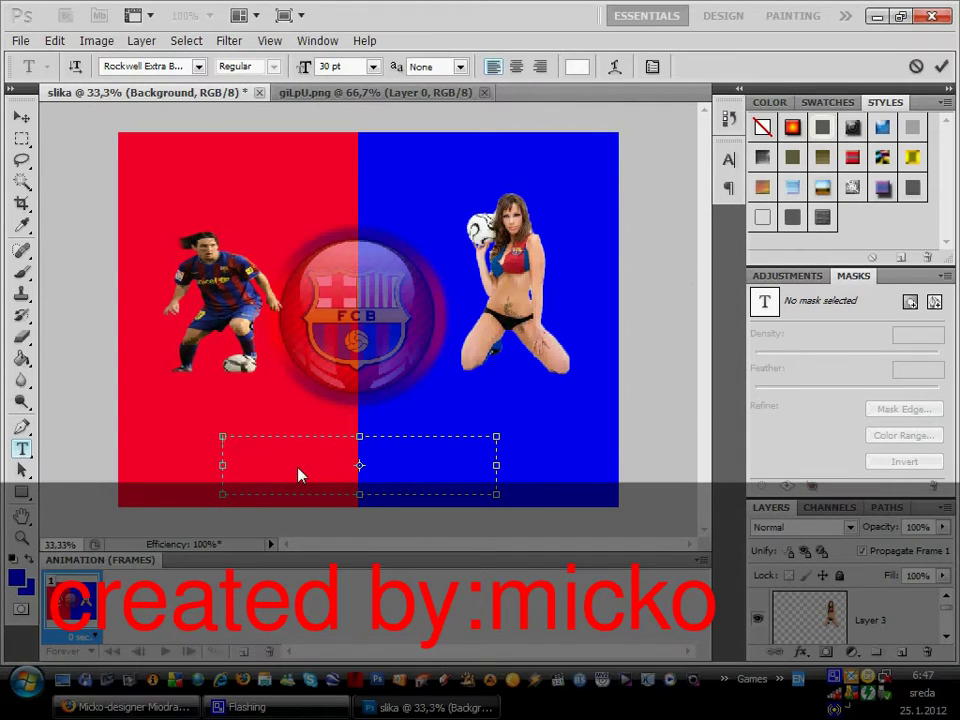
left_click(373, 67)
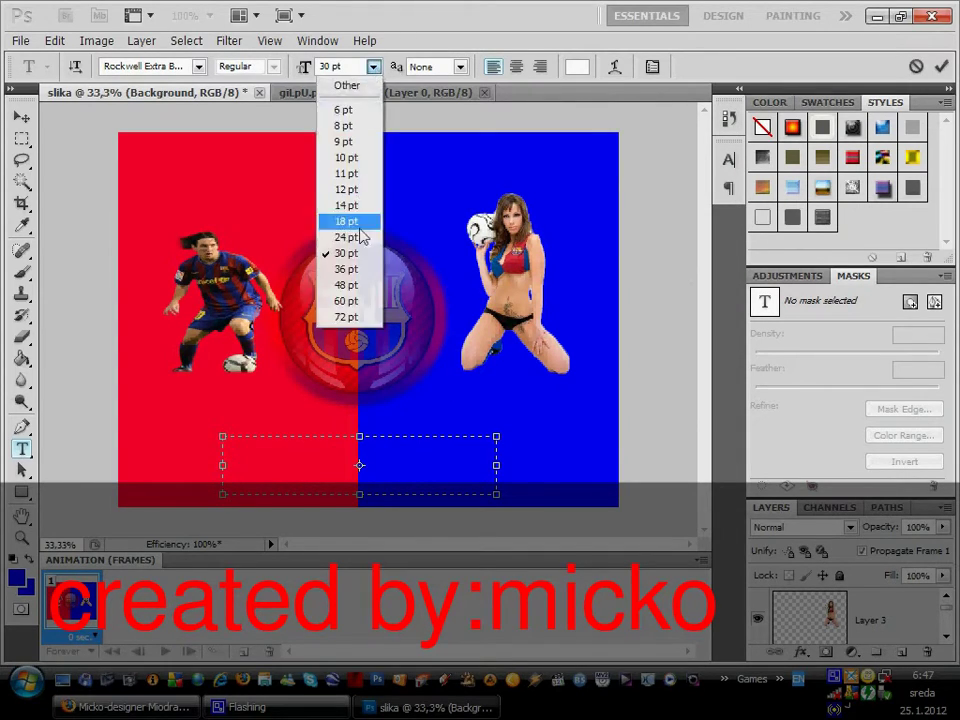
left_click(350, 281)
type("w")
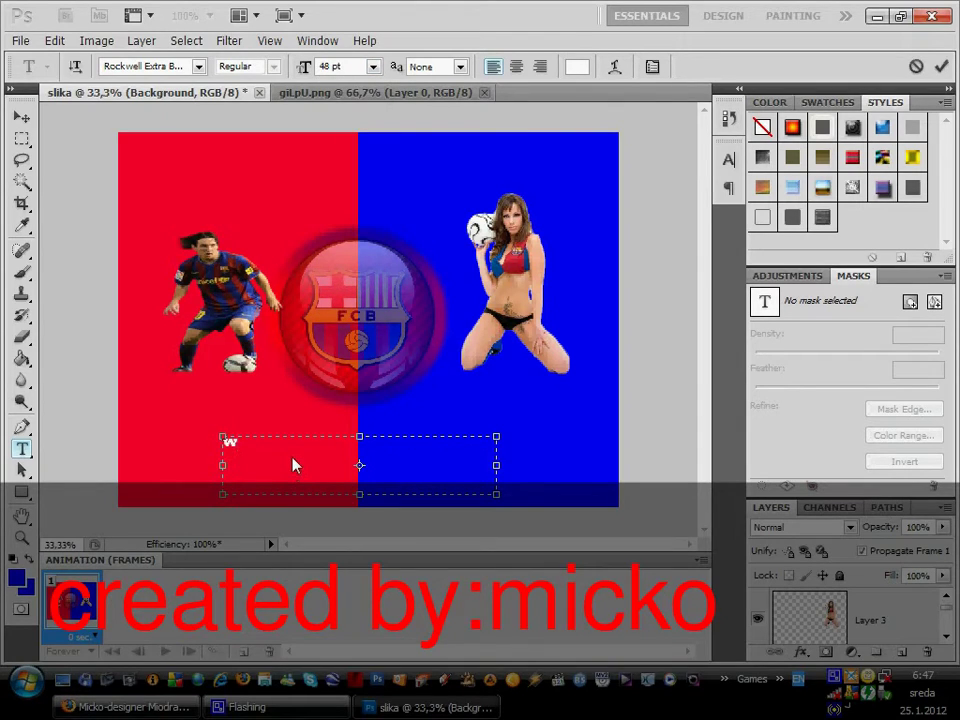
type("ww.micko-tips.bloger.hr")
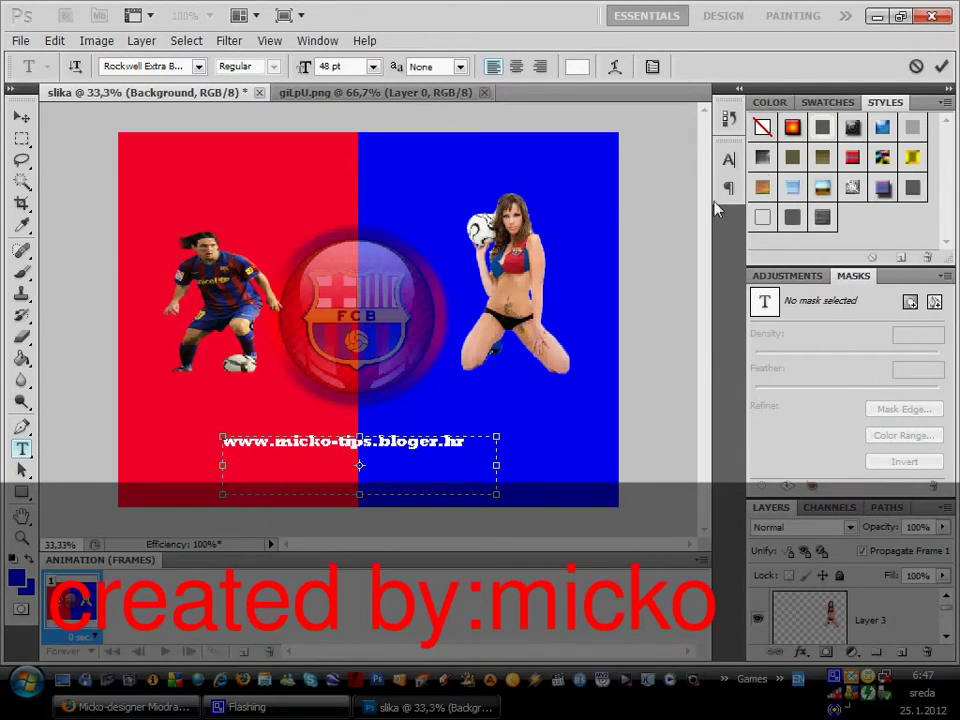
Apply the outlined preset style to the caption and move it down to the canvas's lower edge, centred under the badge
left_click(822, 127)
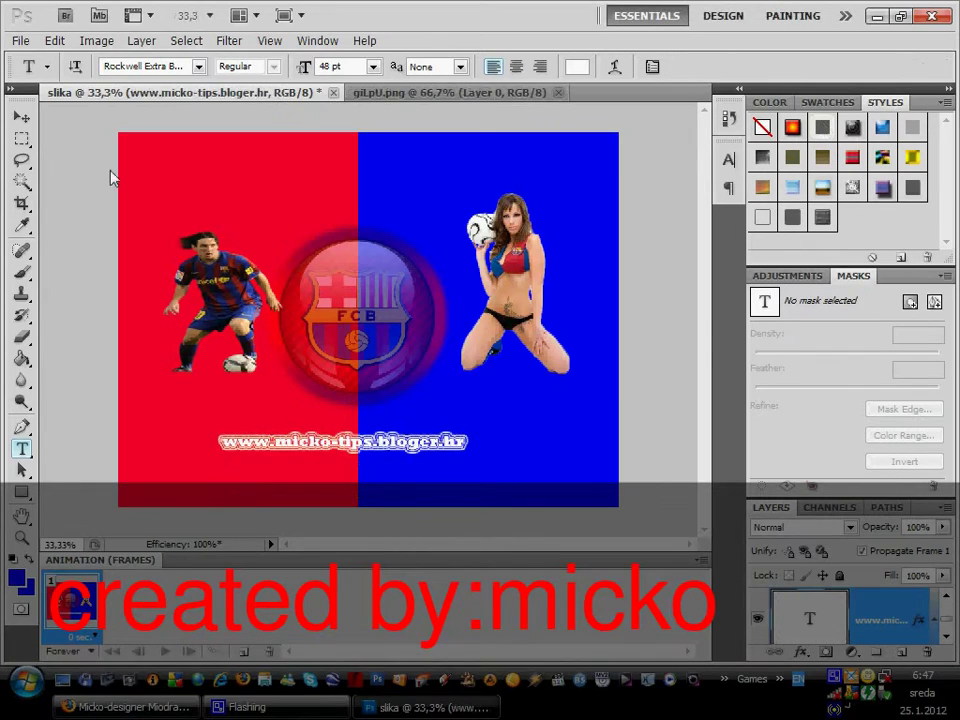
left_click(21, 117)
left_click_drag(283, 460, 310, 488)
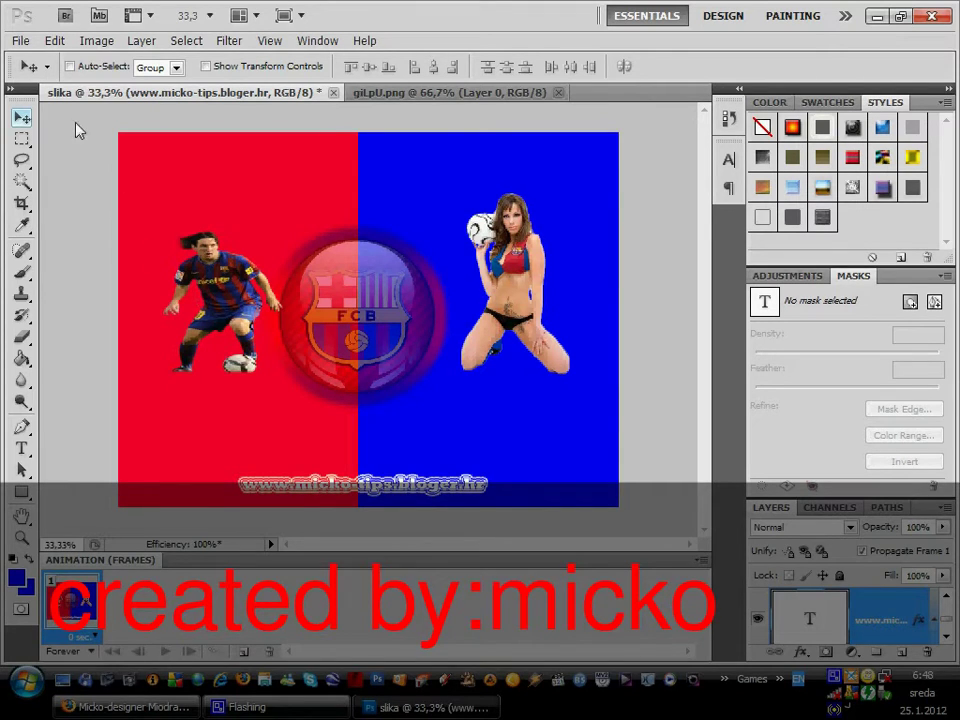
Close giLpU.png, browse the "animacije za desgin" folder as thumbnails and open ballon-SZ-icon.png
left_click(558, 92)
left_click(20, 40)
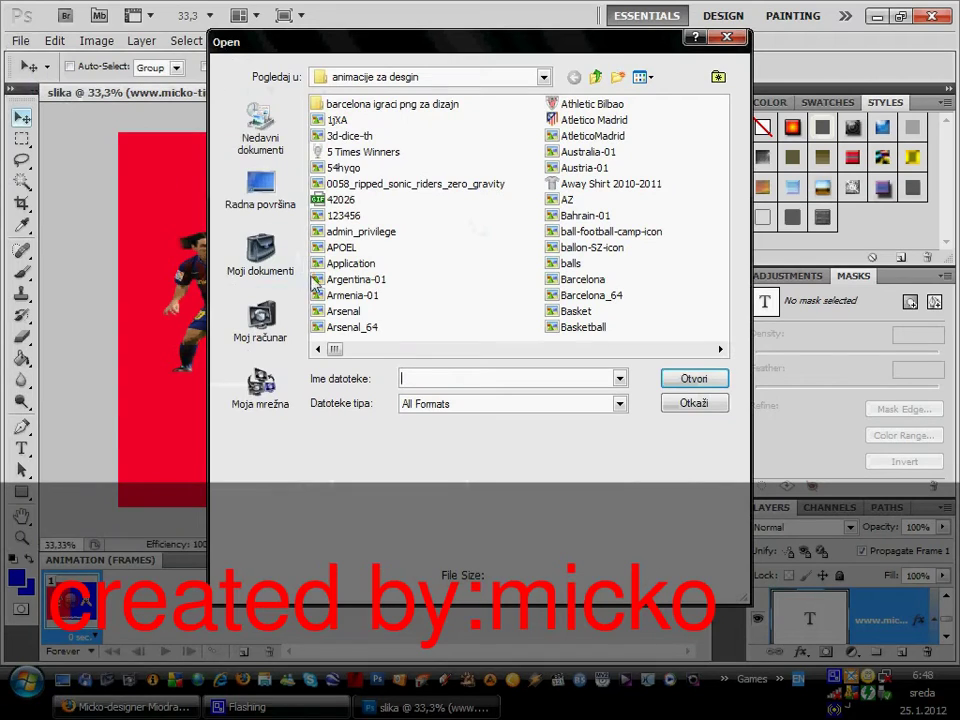
left_click(641, 77)
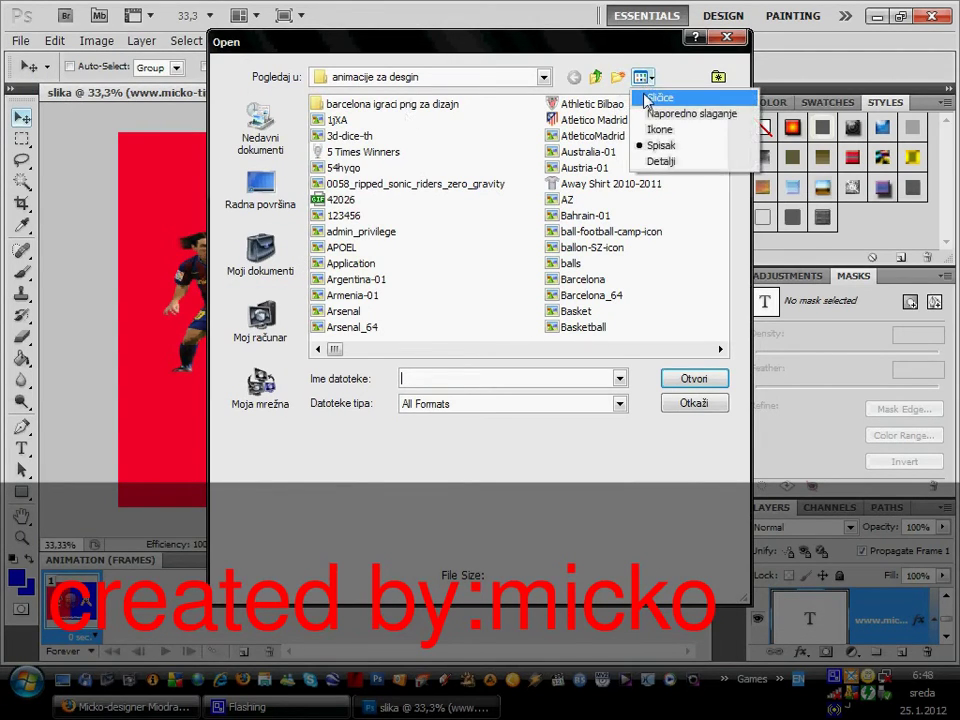
left_click(735, 94)
left_click(372, 270)
scroll(389, 280, "down", 10)
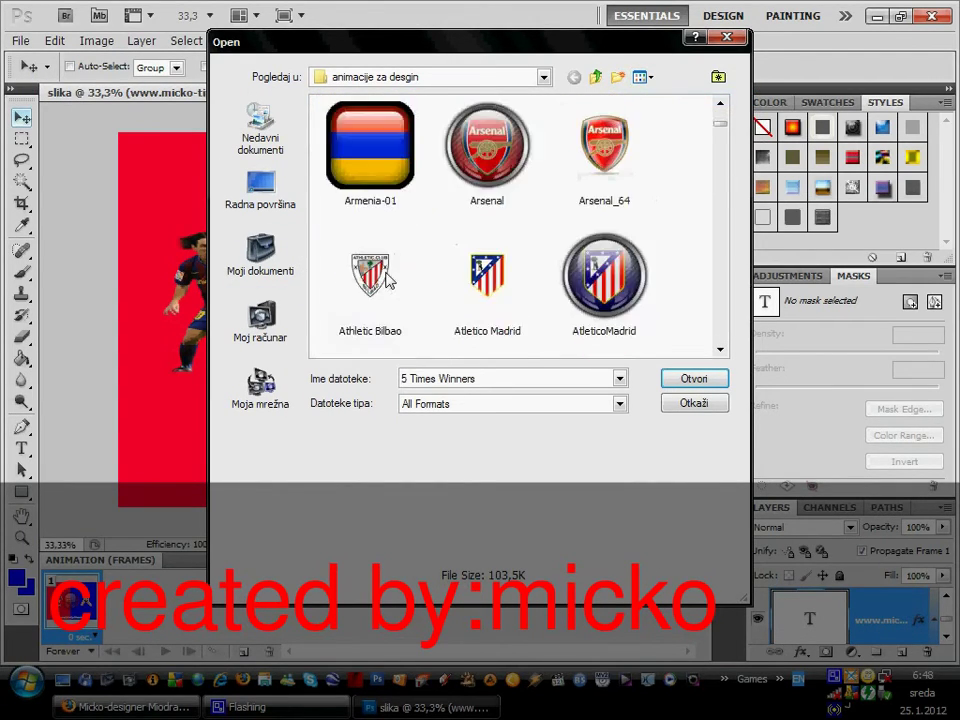
double_click(389, 280)
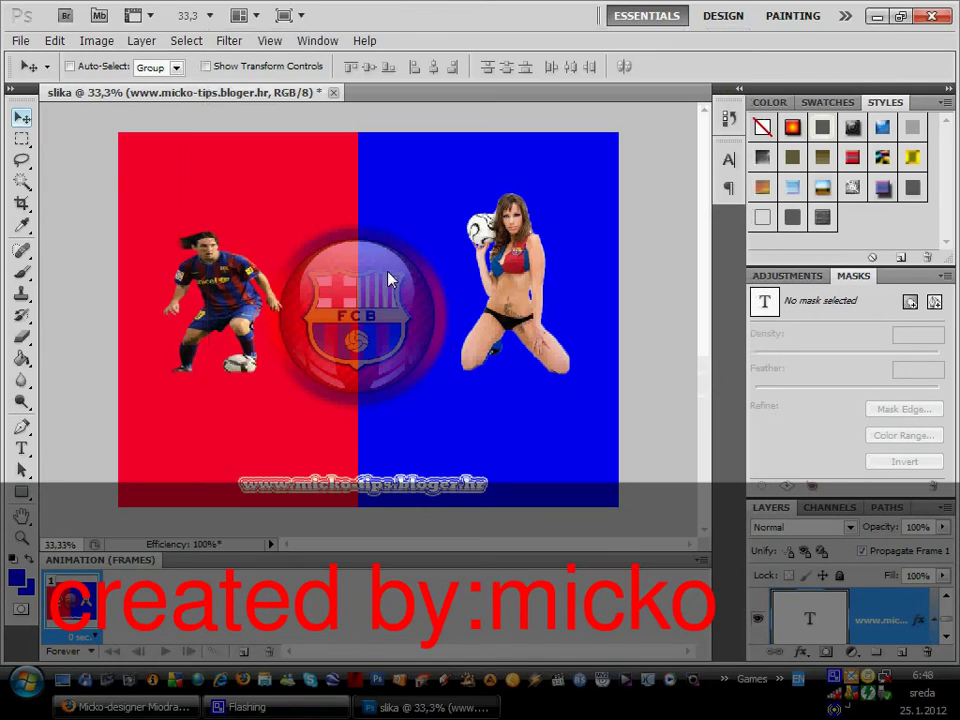
Select the whole football image with a rectangular marquee and copy it
left_click(22, 140)
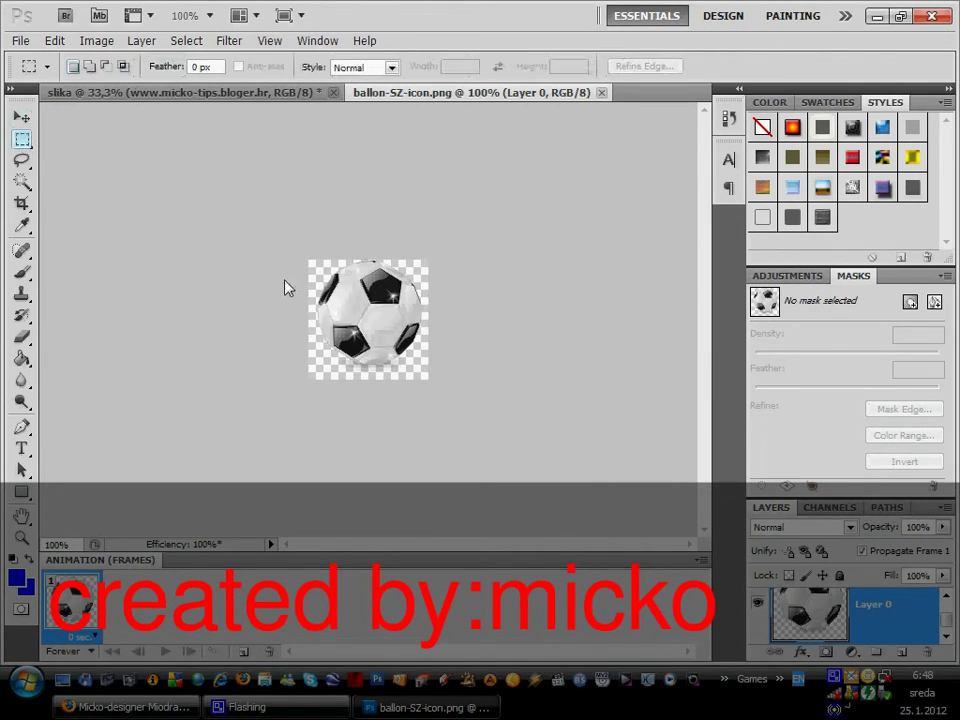
left_click_drag(458, 426, 300, 252)
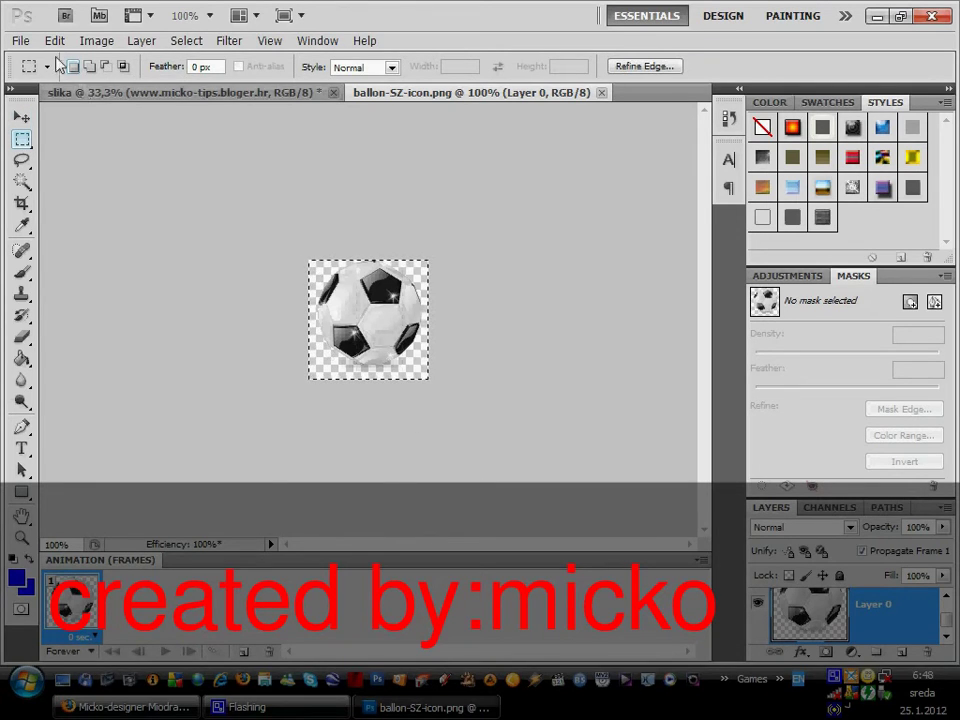
left_click(54, 40)
left_click(66, 157)
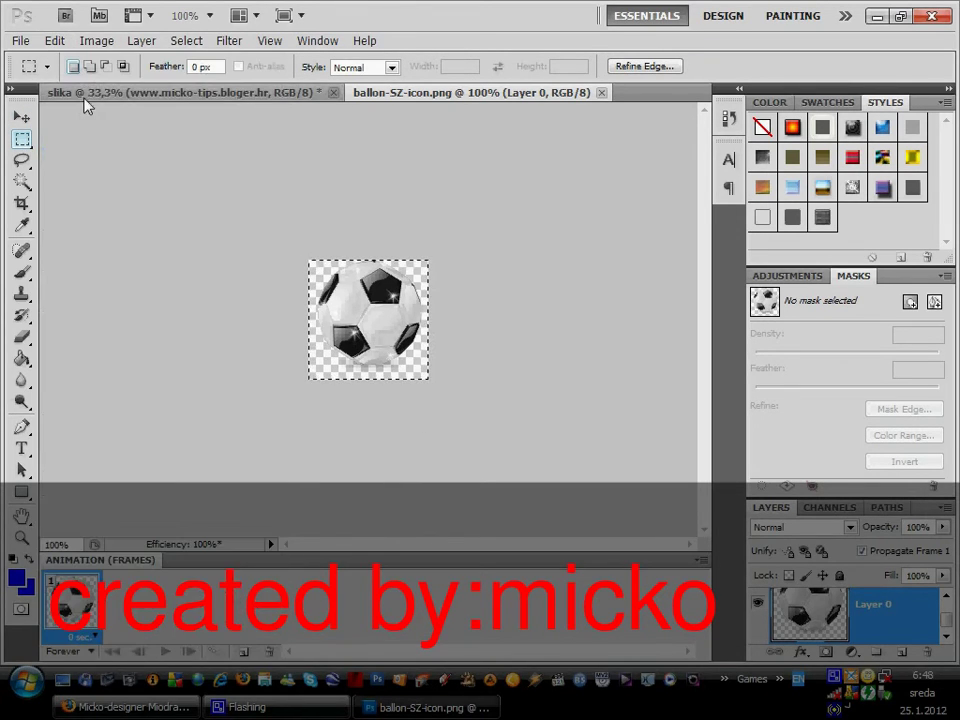
Paste the football into the slika document and move it just left of the caption
left_click(88, 93)
left_click(54, 40)
left_click(82, 189)
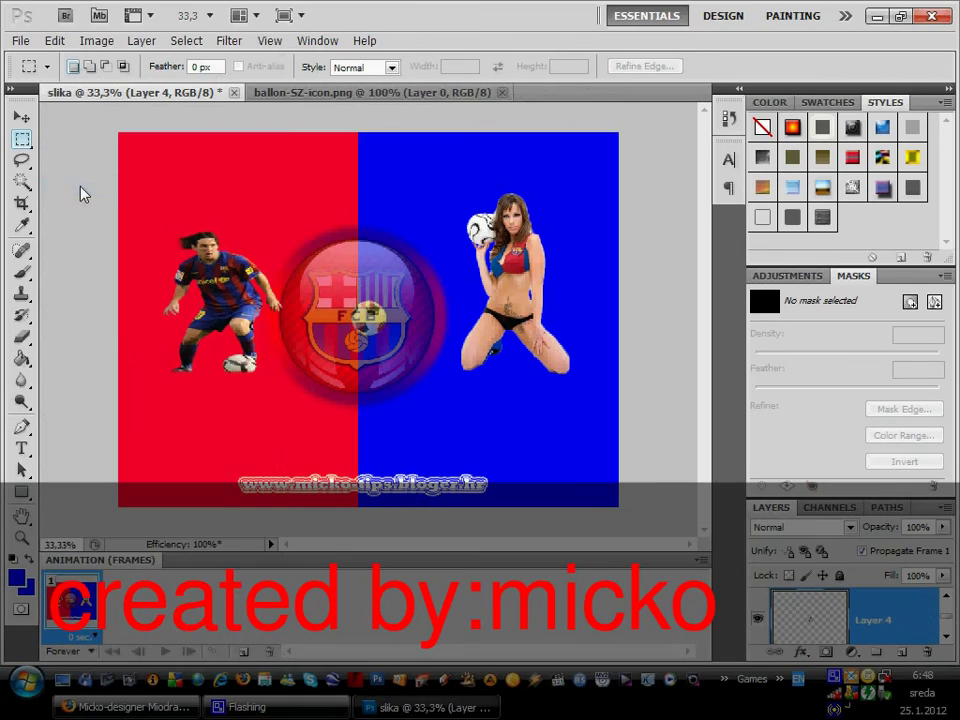
left_click(21, 117)
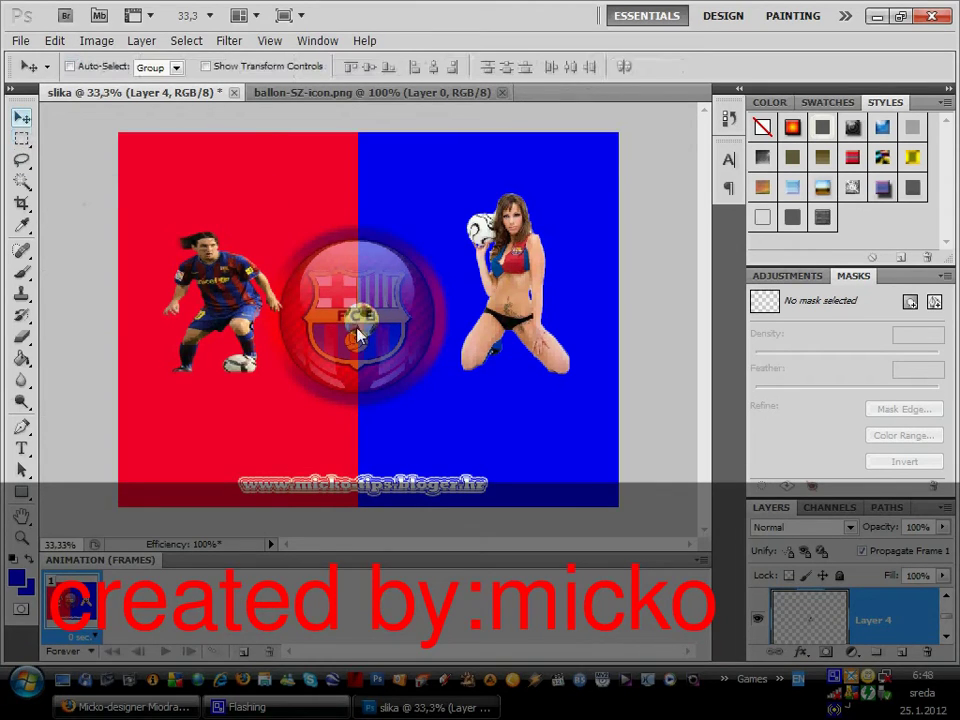
left_click_drag(358, 337, 205, 490)
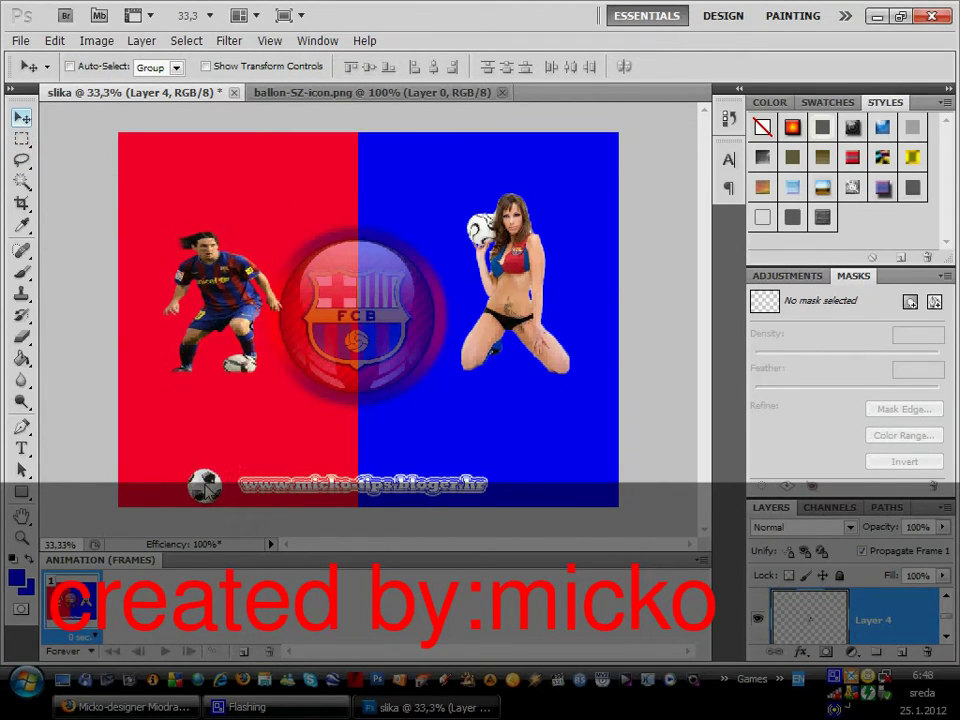
Paste a second football, place it just right of the caption, and close ballon-SZ-icon.png
left_click(54, 40)
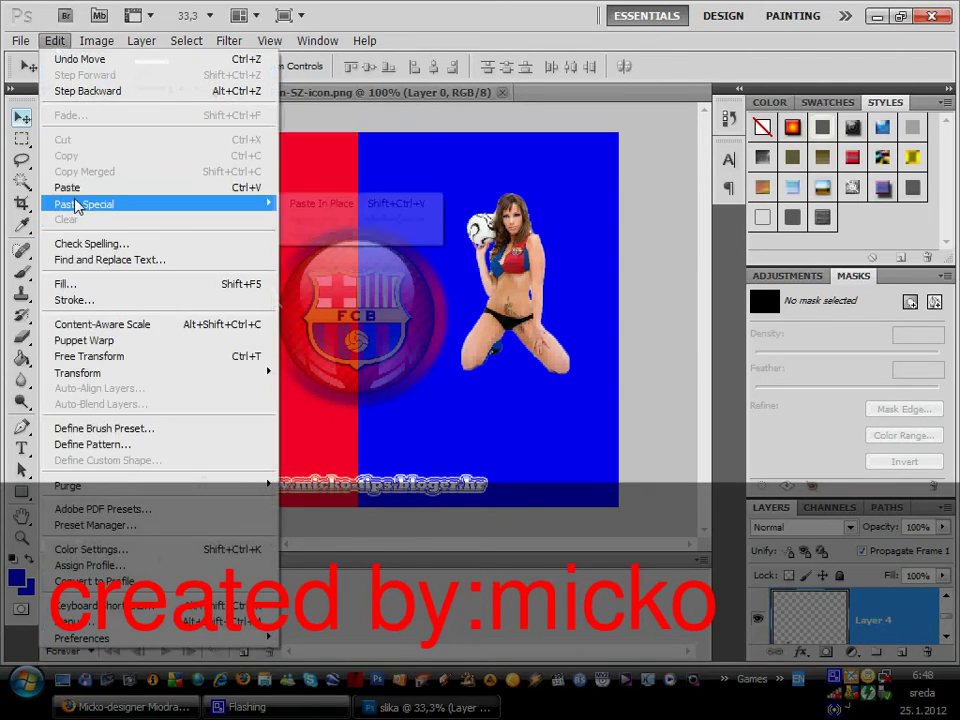
left_click(70, 187)
left_click_drag(378, 342, 525, 508)
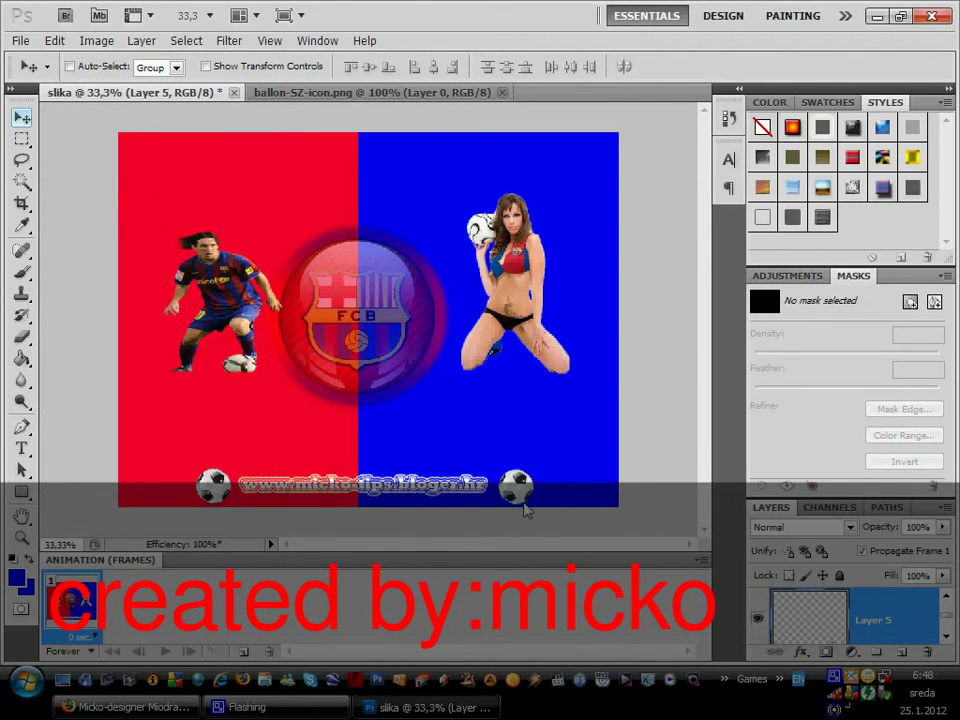
left_click(448, 93)
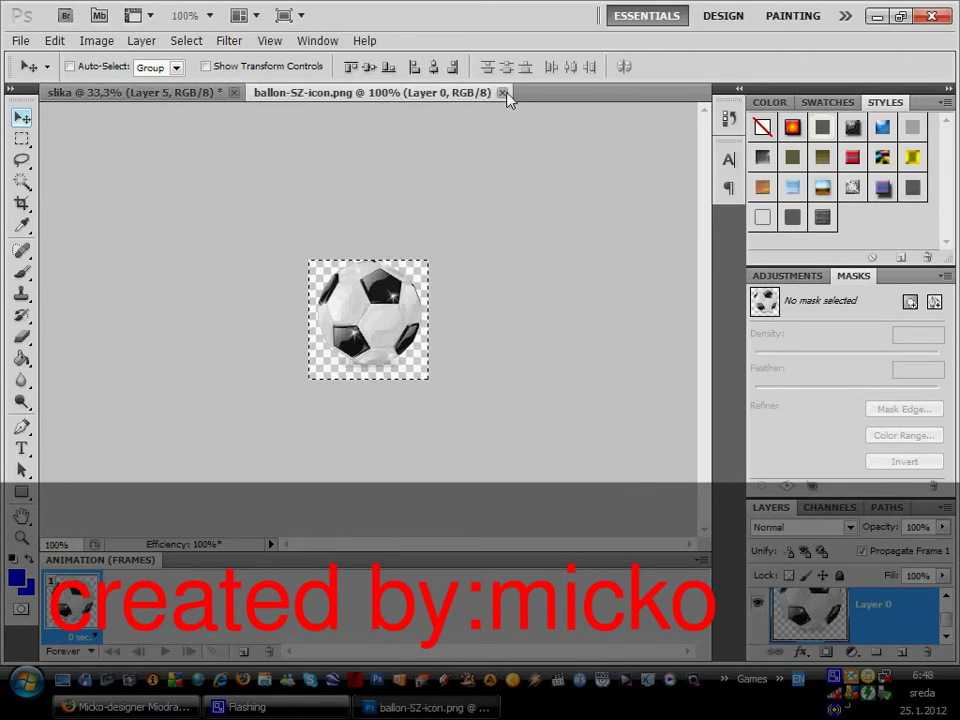
left_click(503, 93)
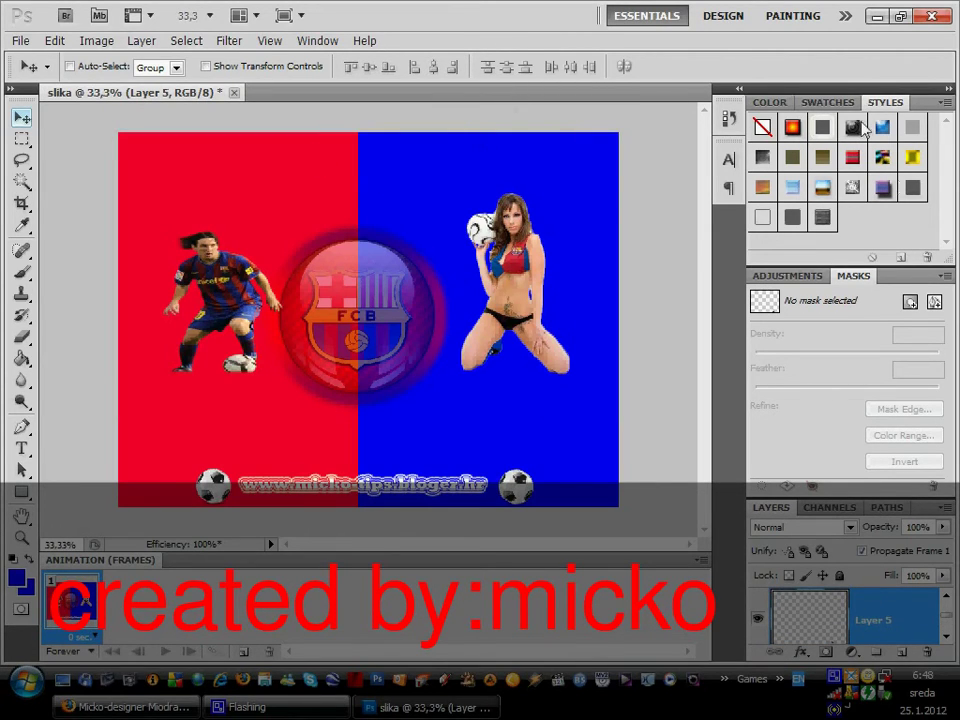
Try the caption's outlined preset style on the second football and clear the style again
left_click(815, 132)
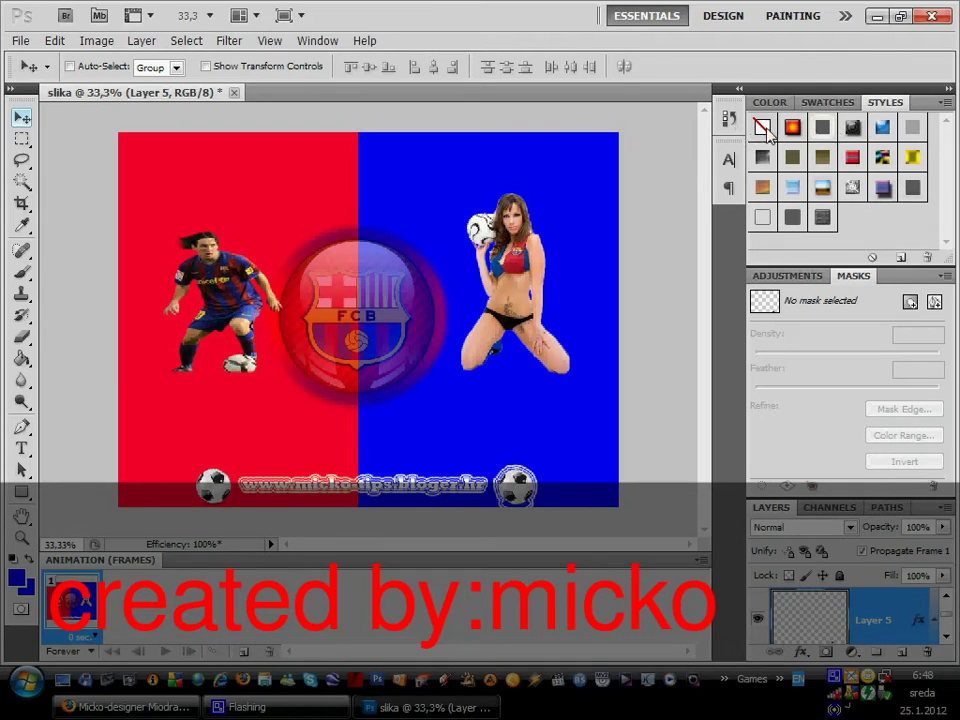
left_click(766, 132)
Save a copy of the wallpaper to the desktop (Radna površina) as slika.png in PNG format with interlace None
left_click(20, 41)
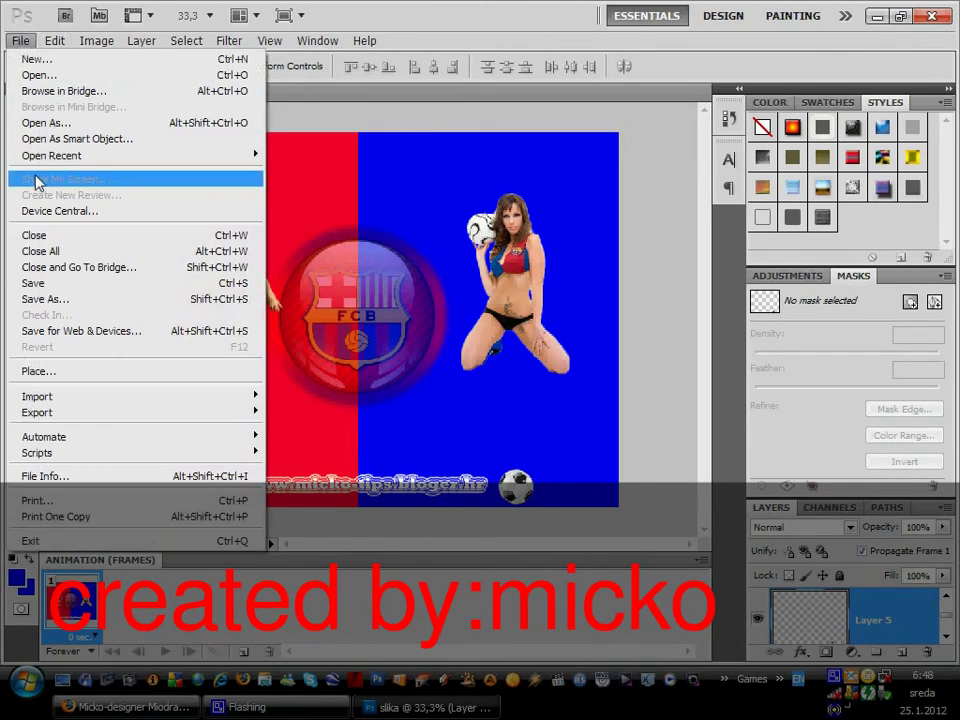
left_click(45, 299)
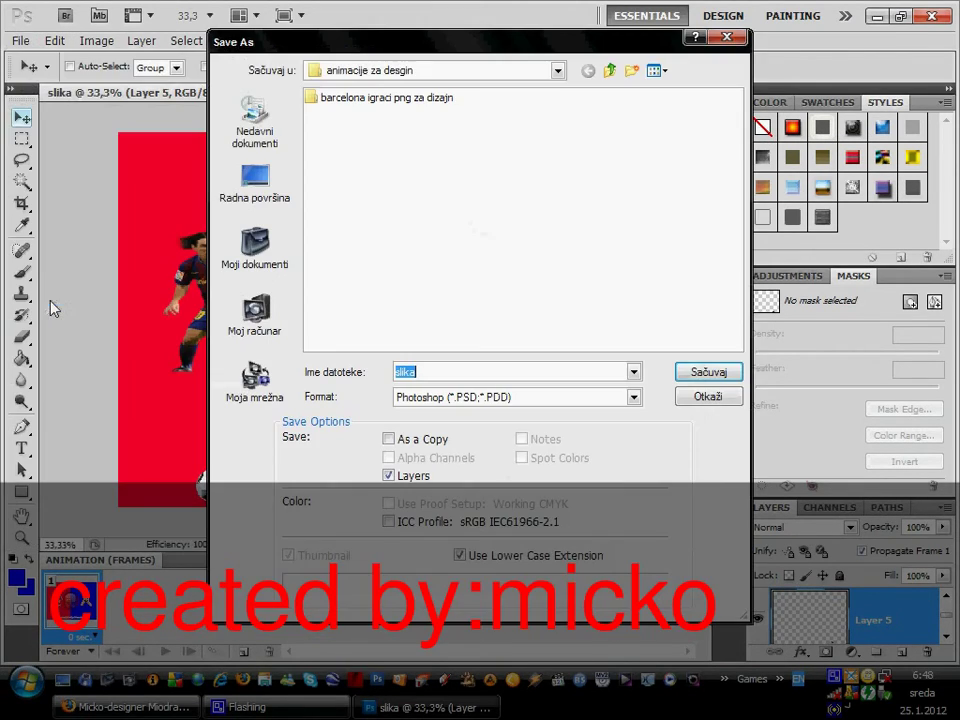
left_click(255, 185)
left_click(440, 397)
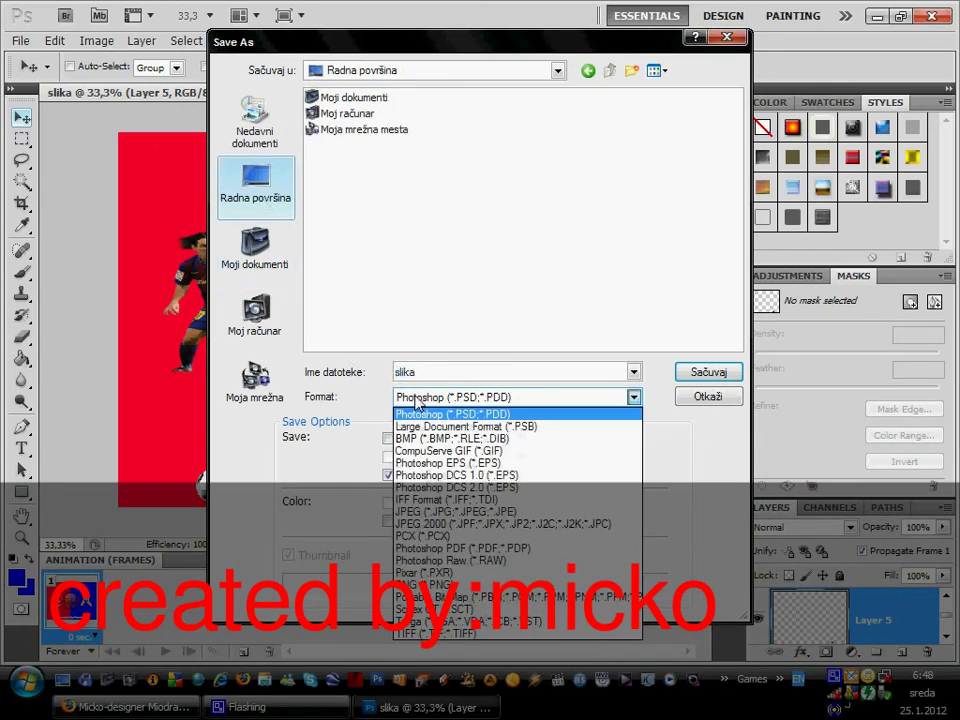
left_click(425, 585)
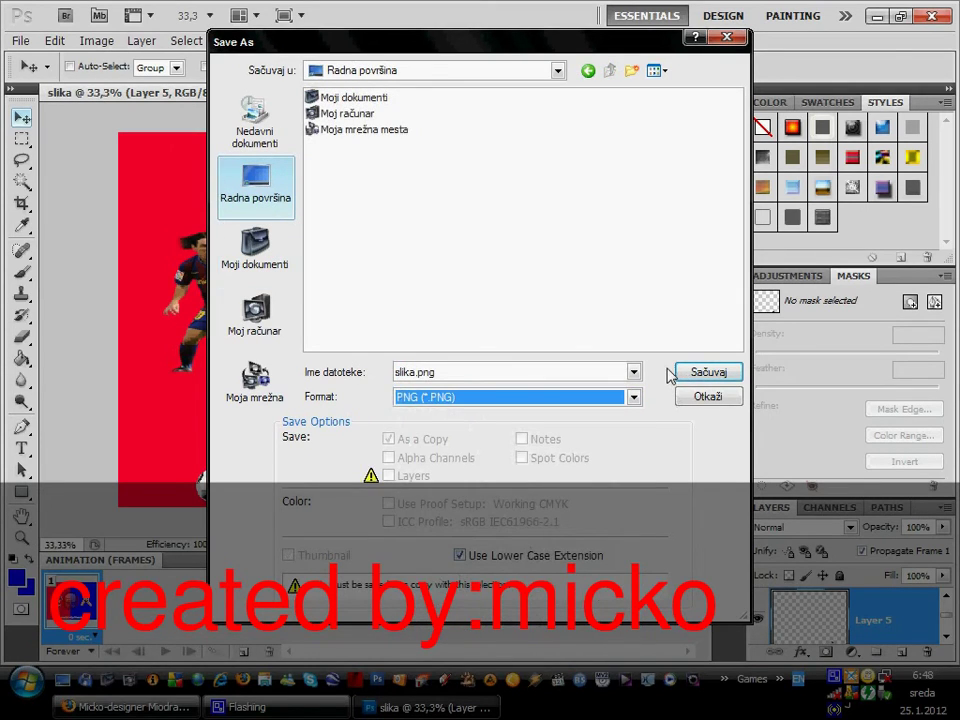
left_click(704, 372)
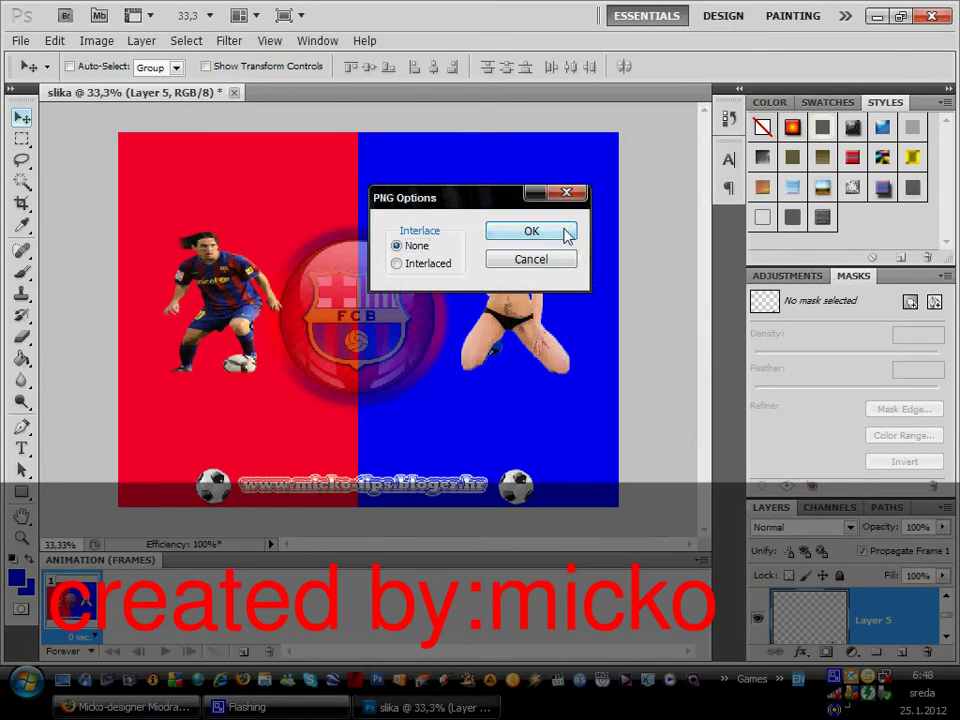
left_click(567, 233)
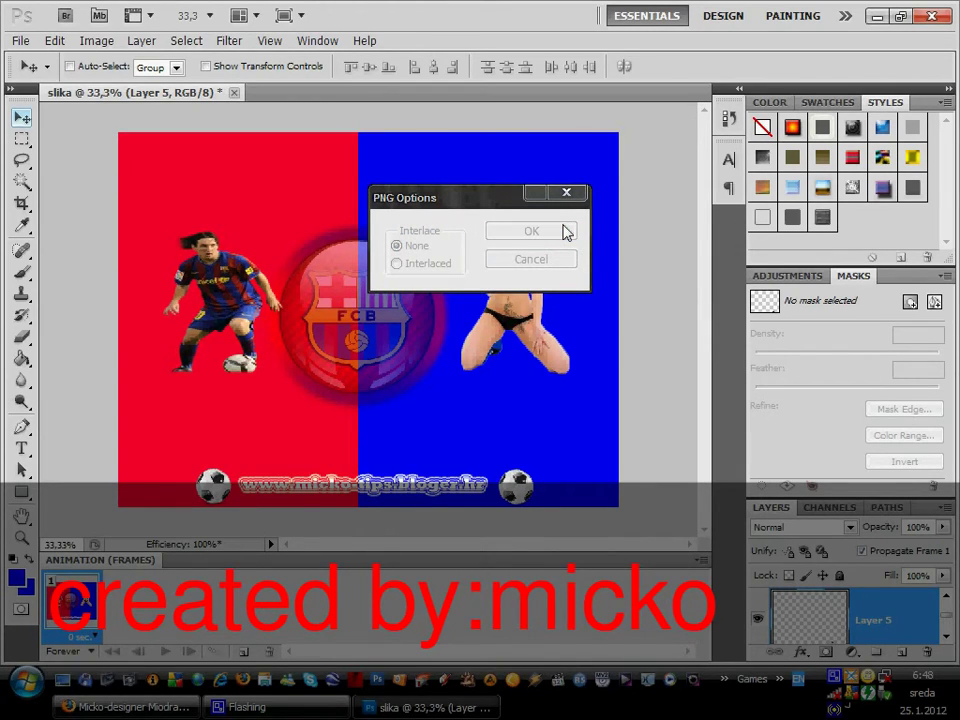
Close the slika document without saving changes and minimize Photoshop to reveal the desktop
left_click(234, 94)
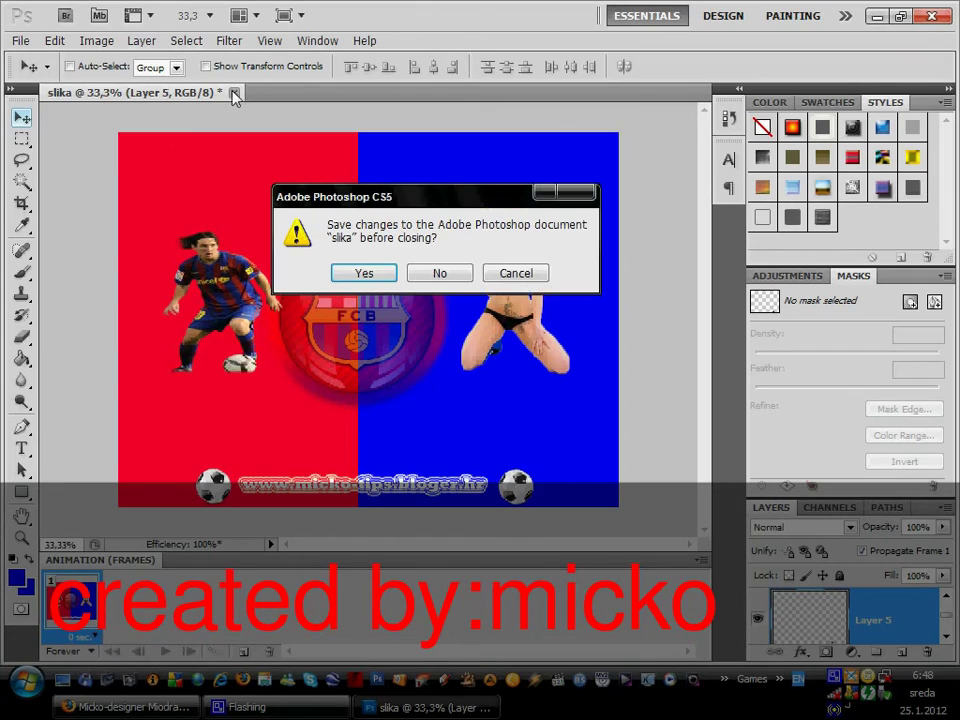
left_click(440, 273)
left_click(876, 17)
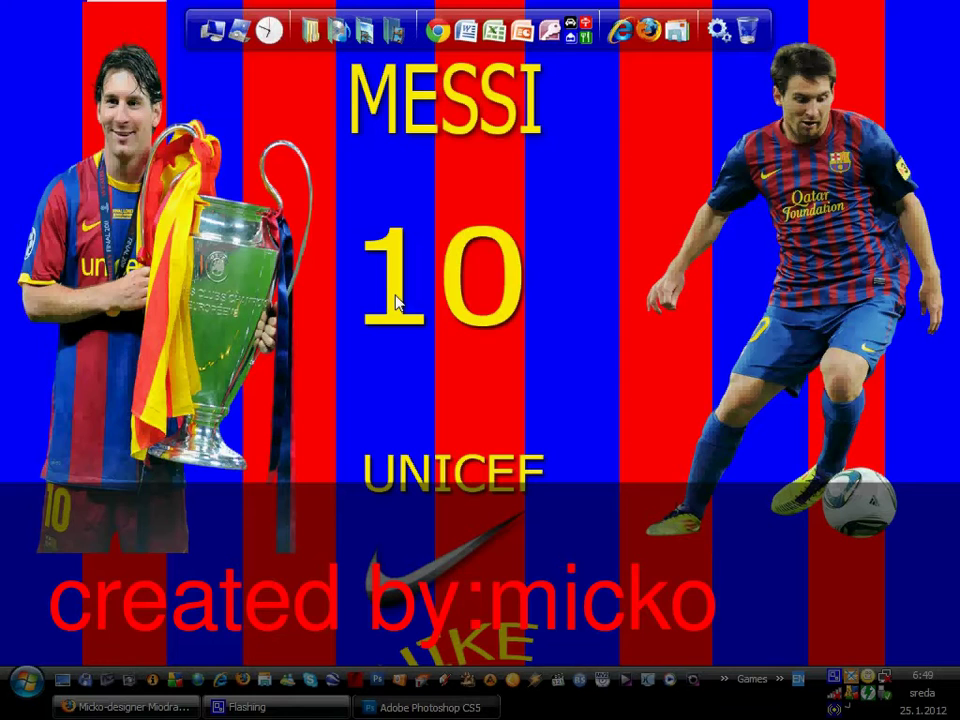
Open the slika image from the desktop to check the finished wallpaper, and close the viewer
right_click(370, 278)
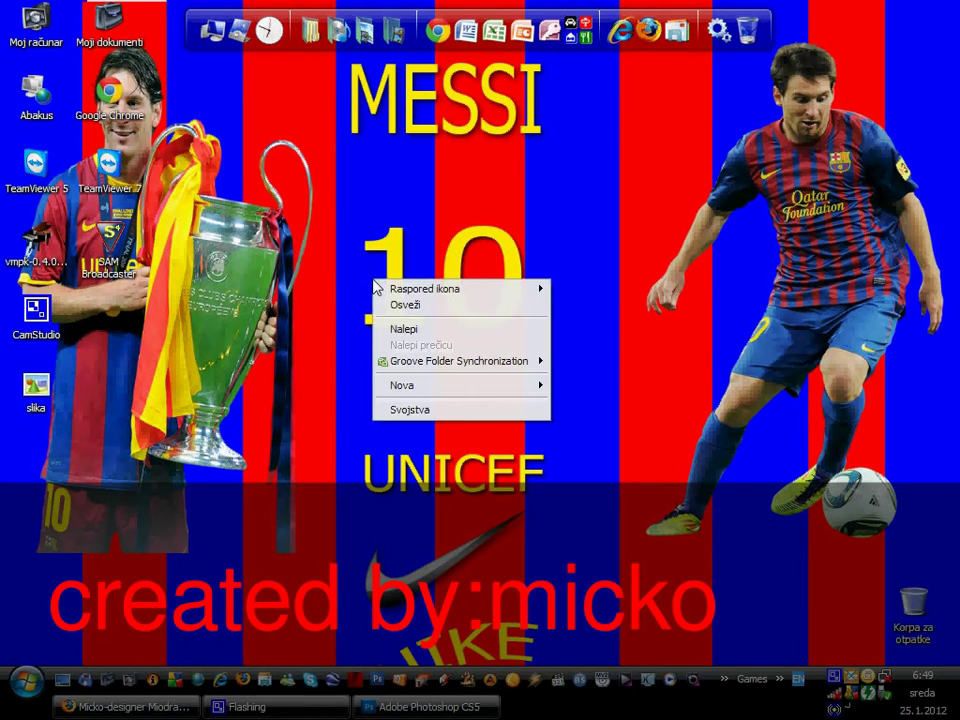
left_click(231, 360)
double_click(36, 388)
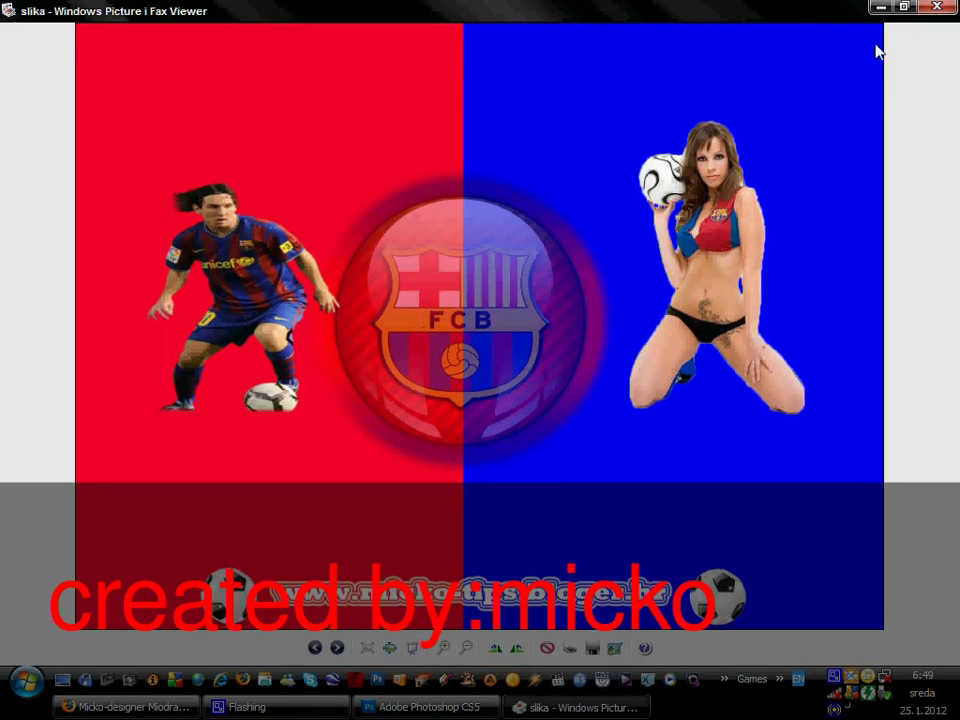
left_click(941, 8)
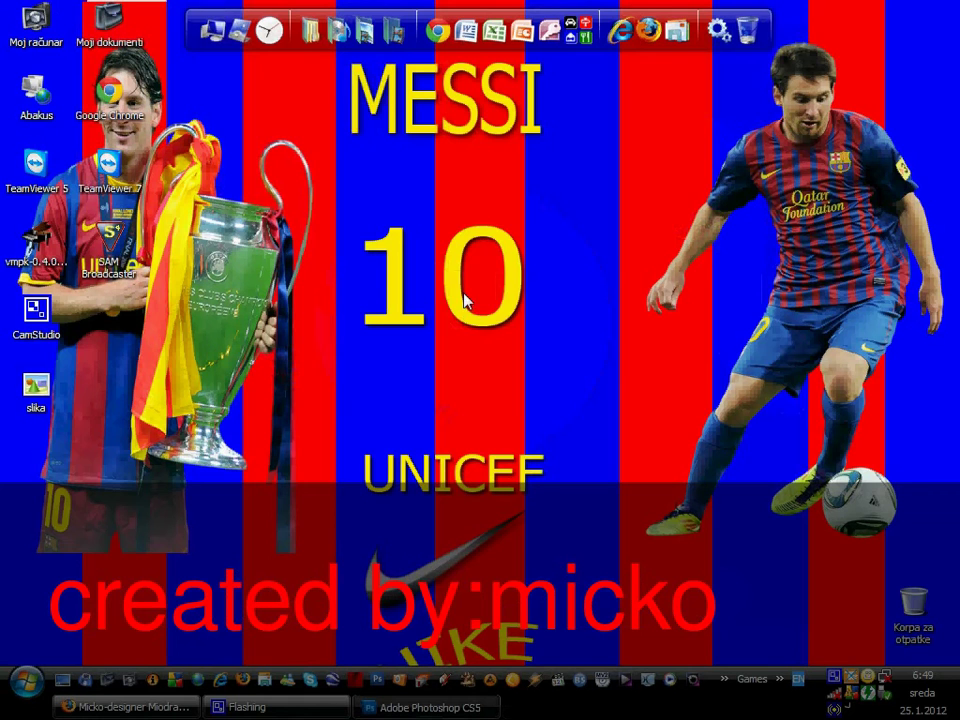
Create a new text document on the desktop, keep its default name, and open it in Notepad (Beležnica)
right_click(430, 274)
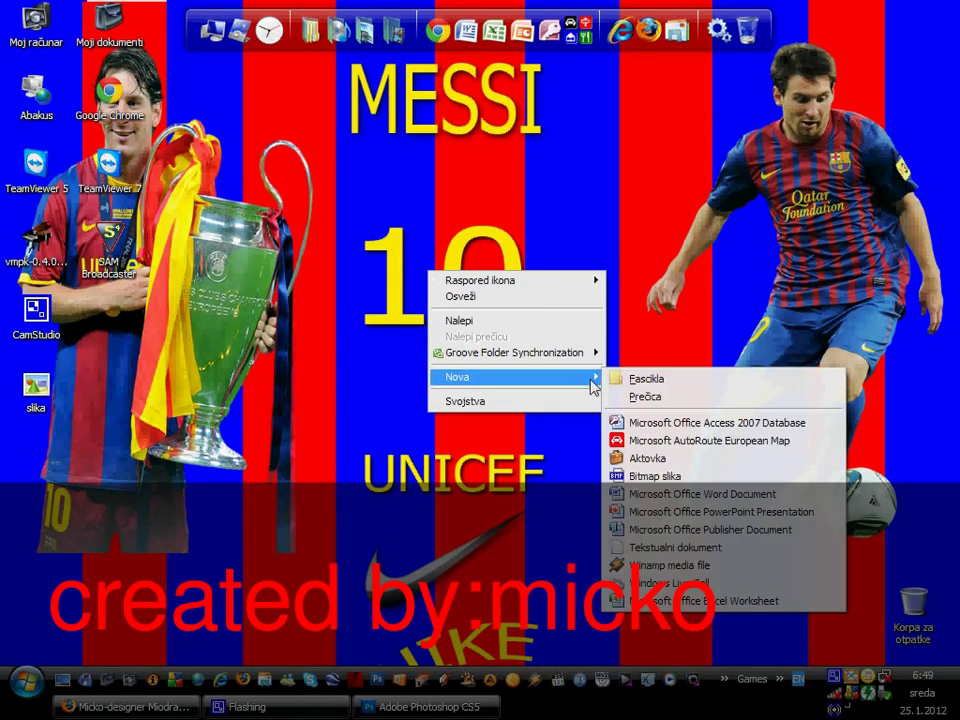
mouse_move(592, 378)
left_click(677, 558)
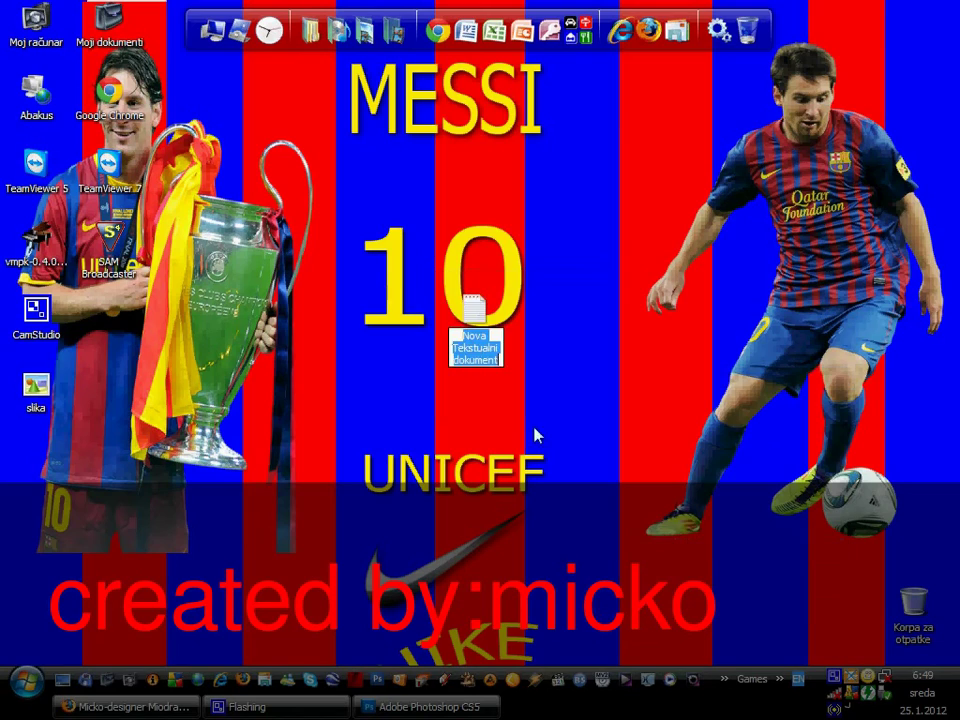
double_click(472, 318)
Write "ja mislim da ste uzivali u mom tutotrialu :)" as the document's first line and start a new line
type("ja mislim ")
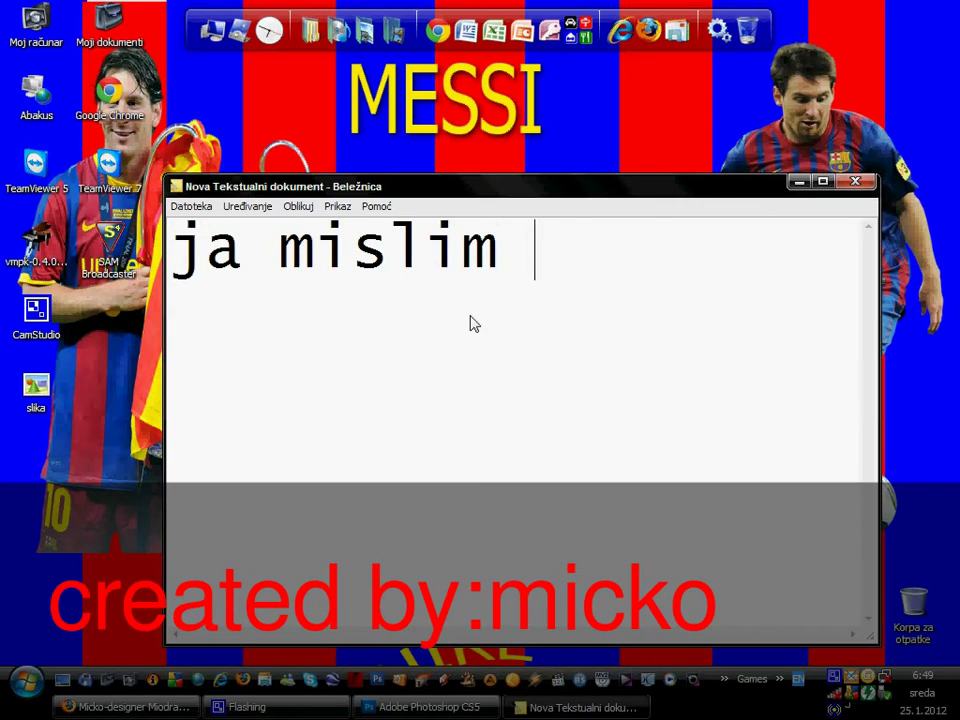
type("da ste ")
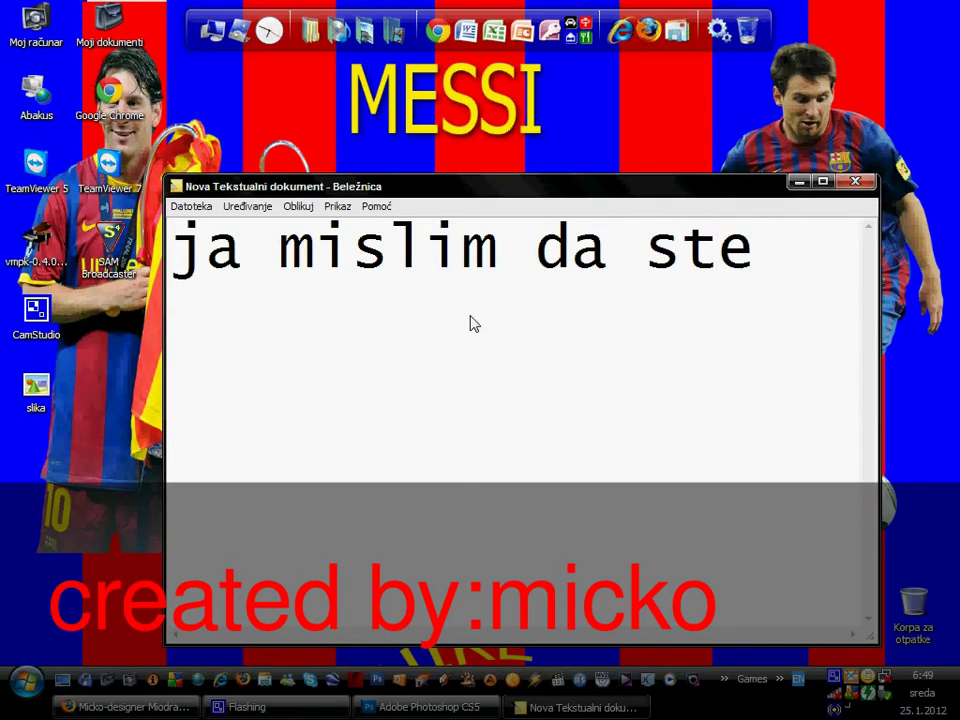
type("uzivali u ")
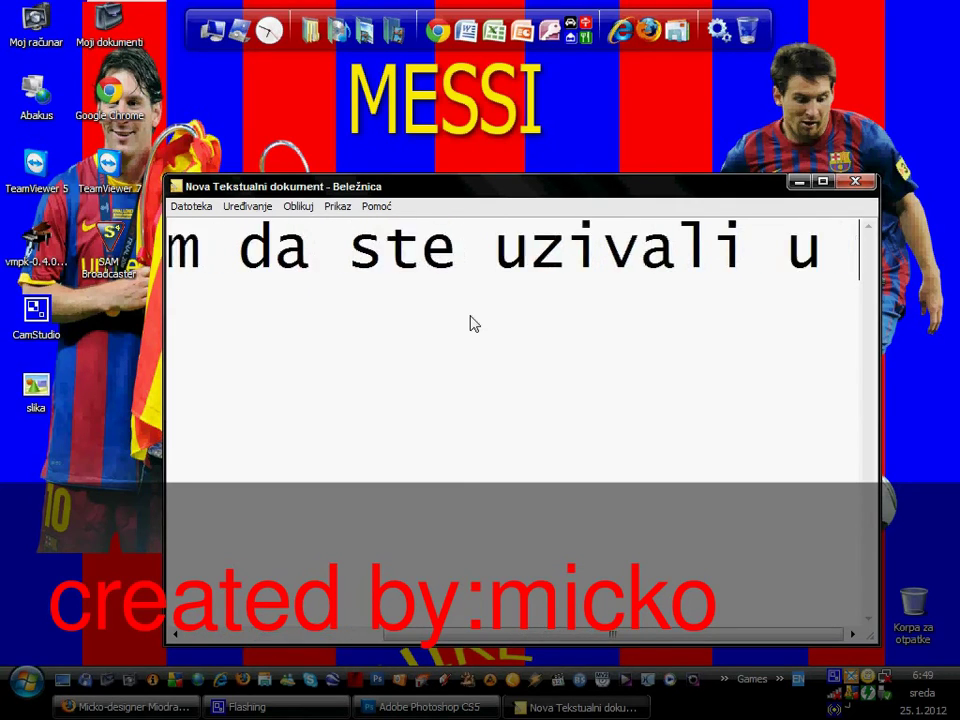
type("mom tut")
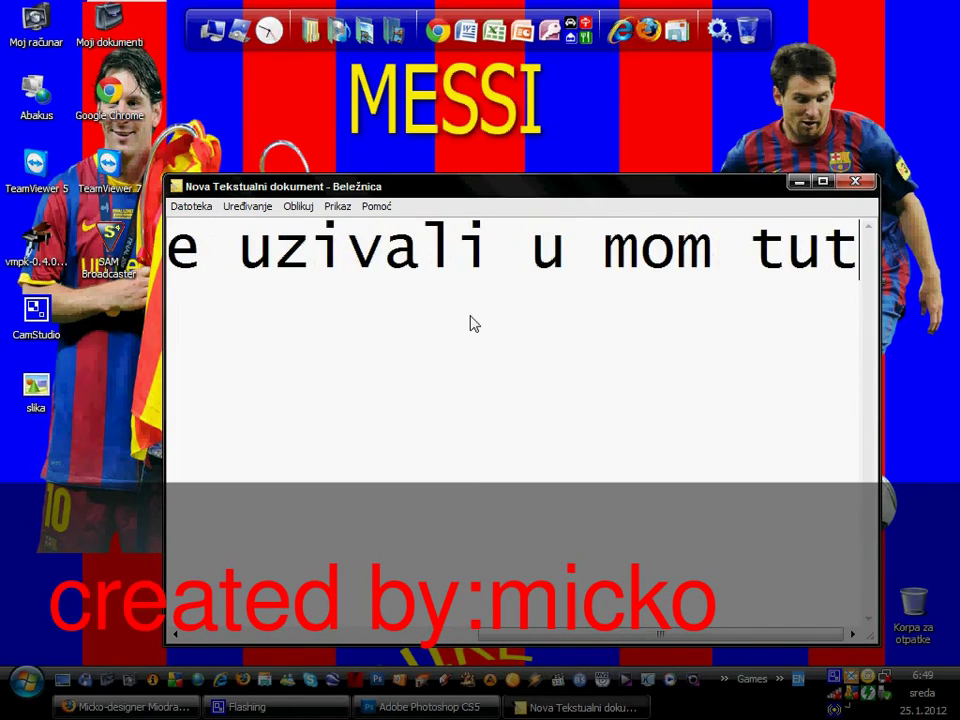
type("otria")
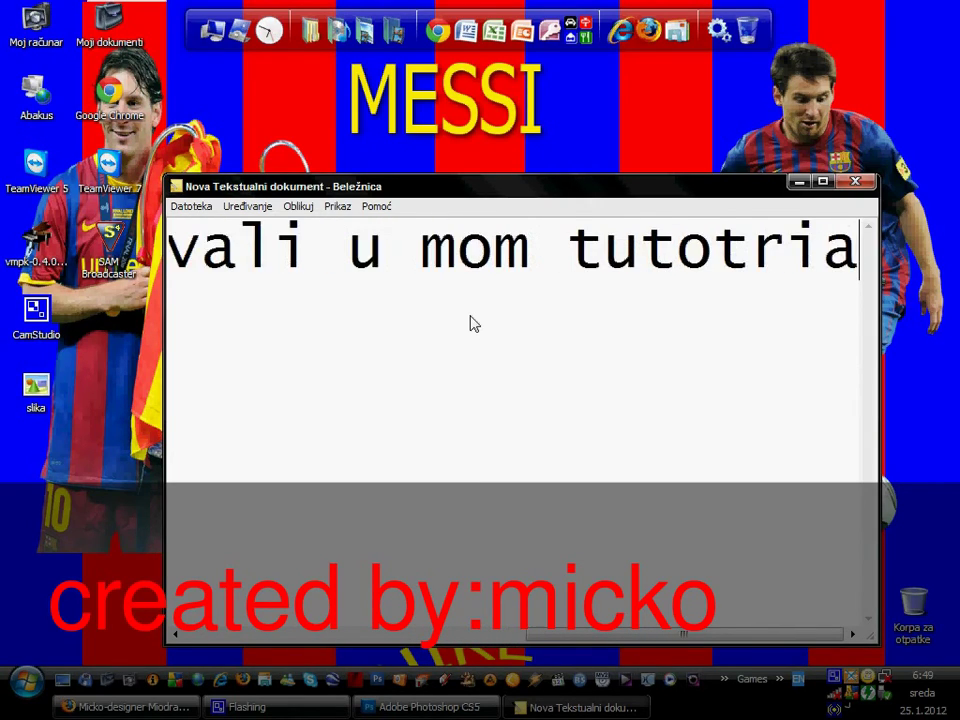
type("lu :)")
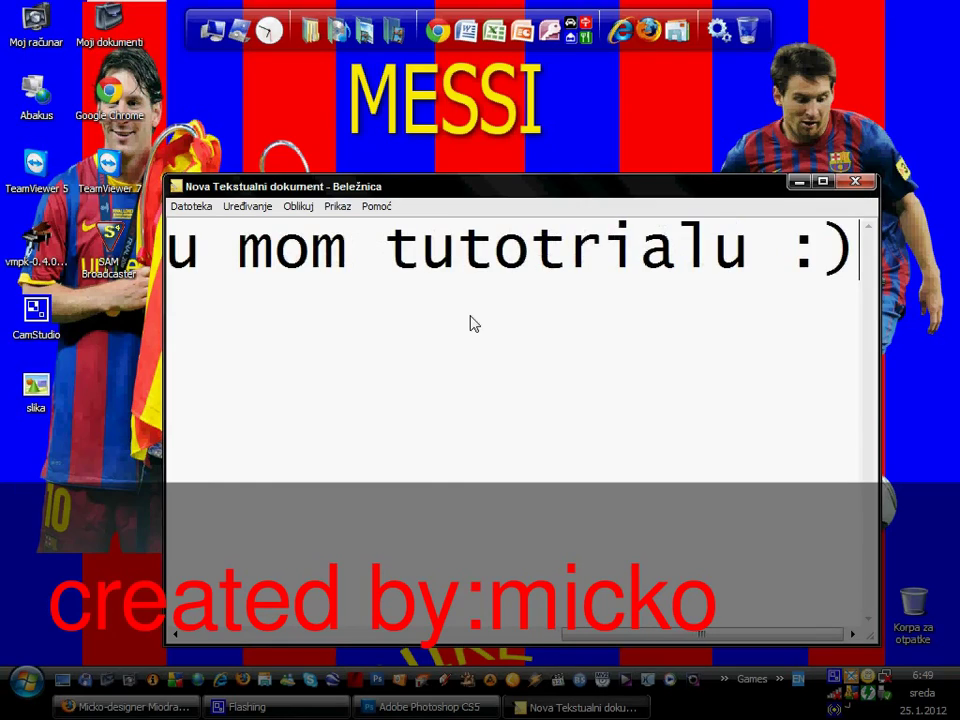
key("Return")
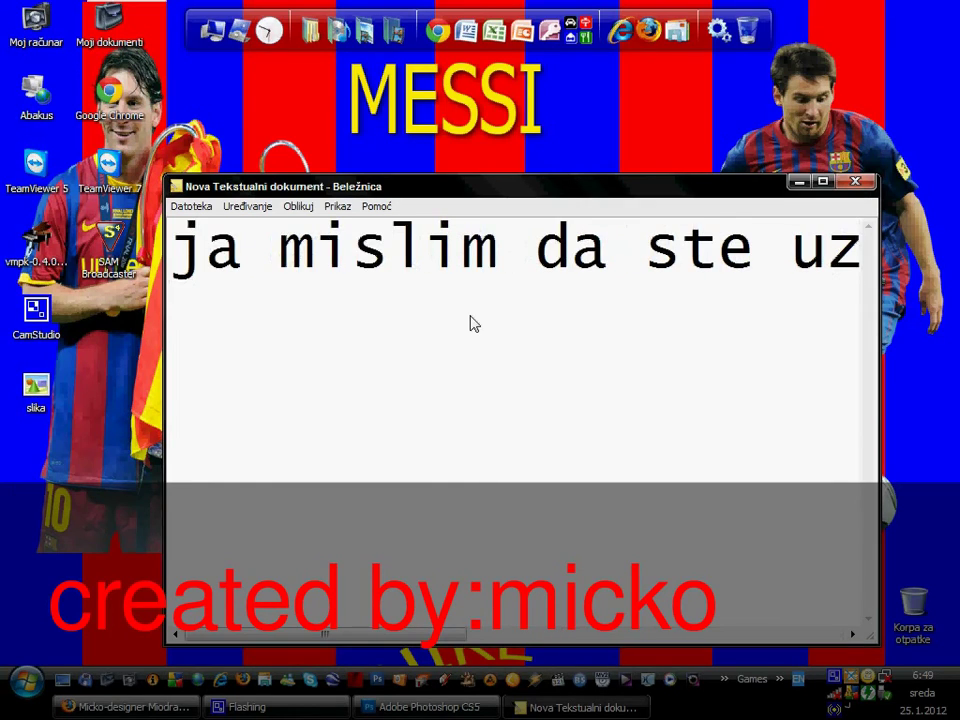
type("moli")
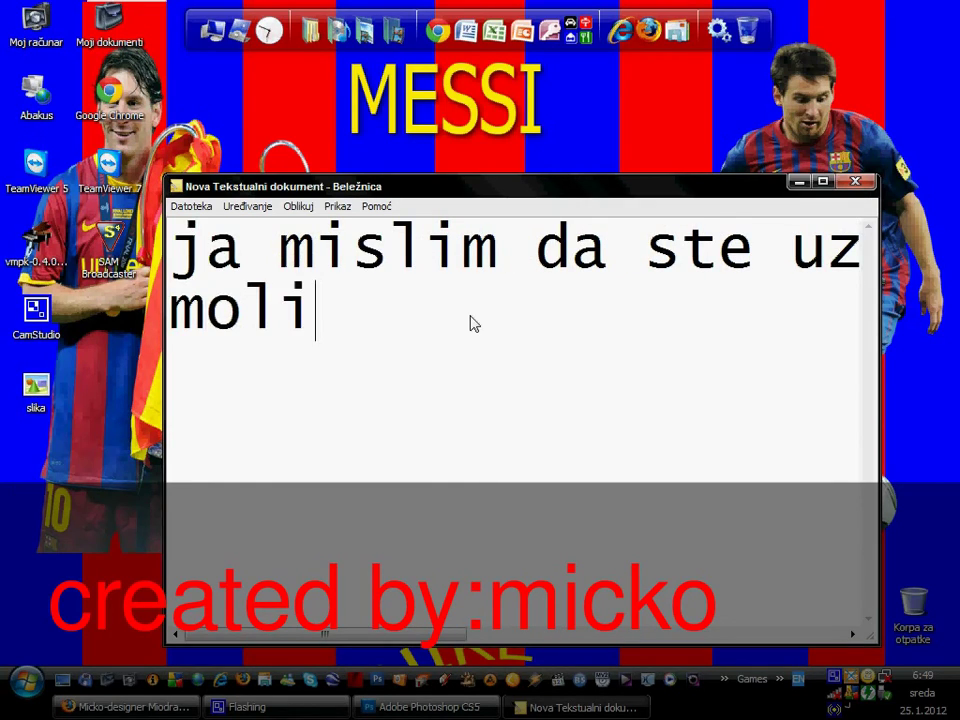
type("m")
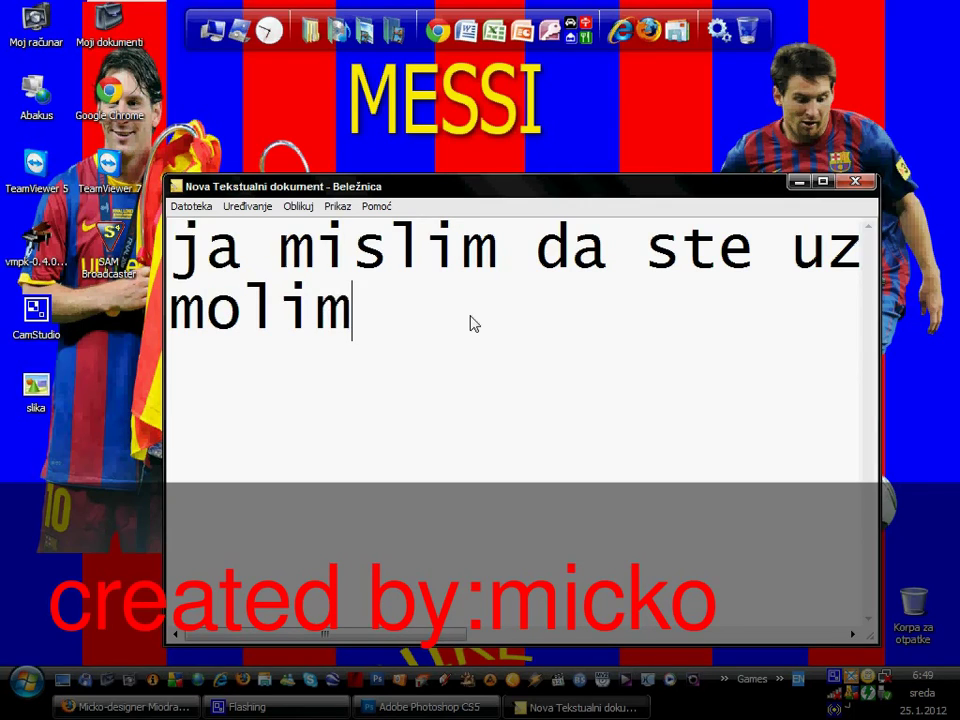
key("BackSpace")
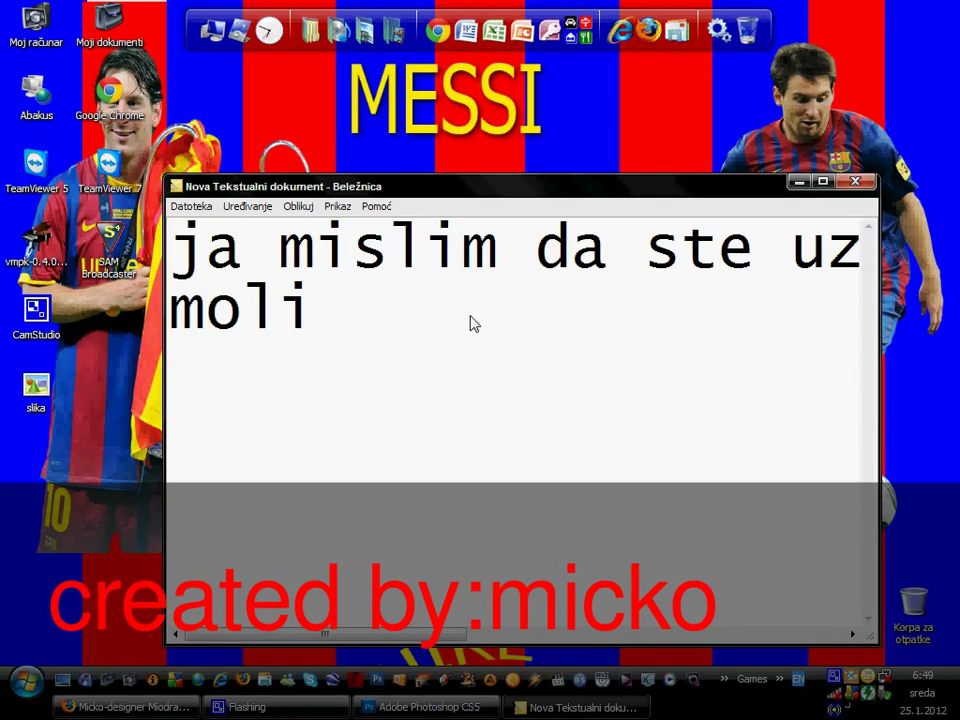
key("BackSpace")
key("BackSpace")
key("BackSpace")
key("BackSpace")
Add the lines "ostavite komentar" and "ako vam se svidja slika" below the first line and start another line
type("os")
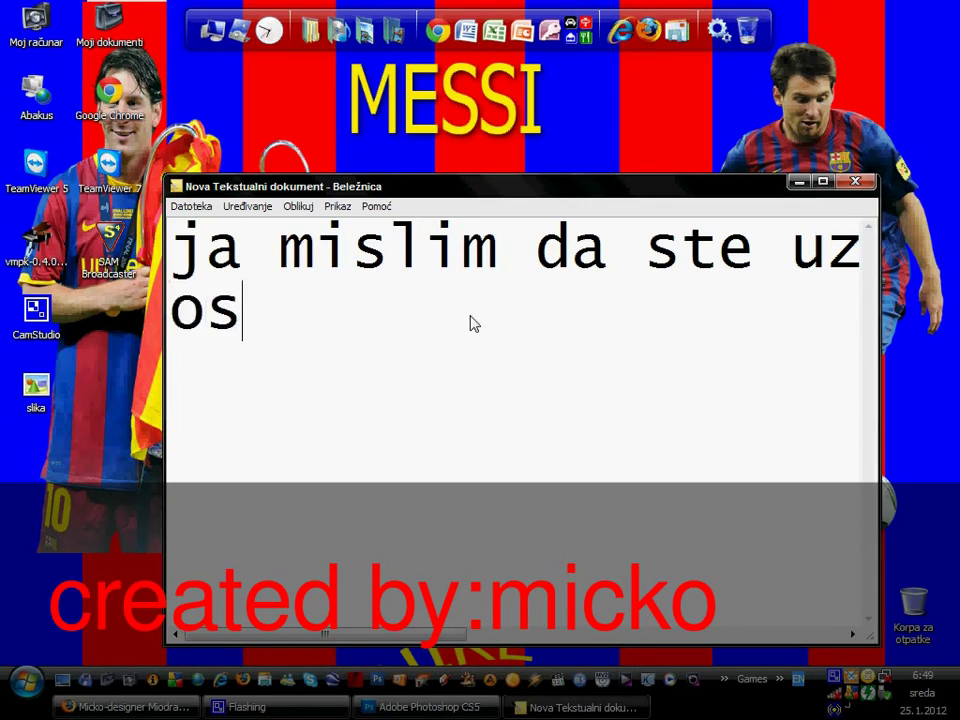
type("tavite ")
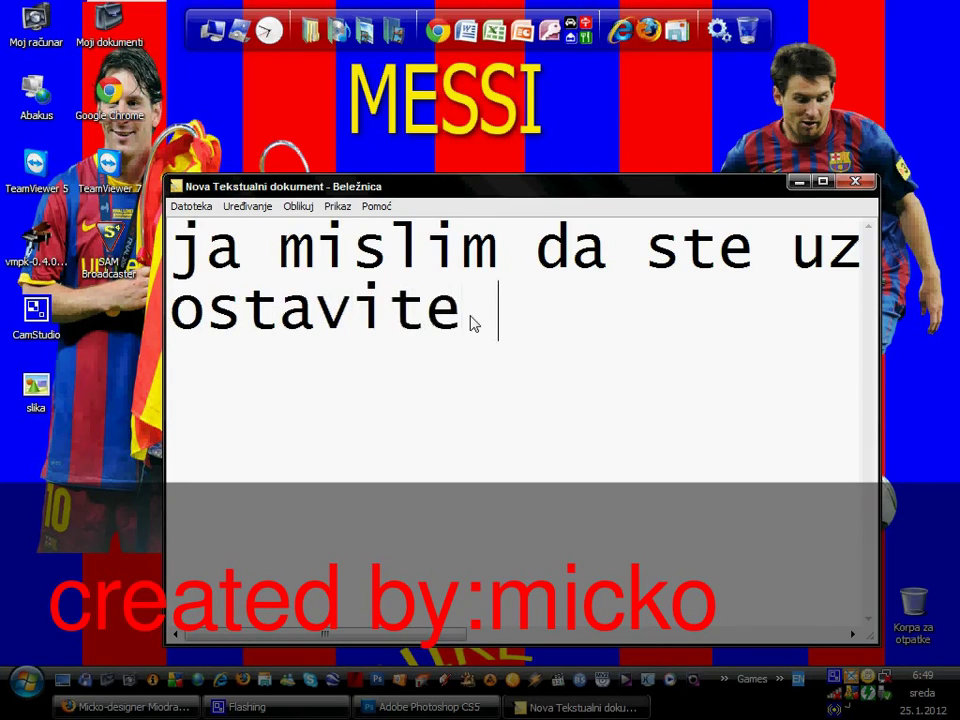
type("komenta")
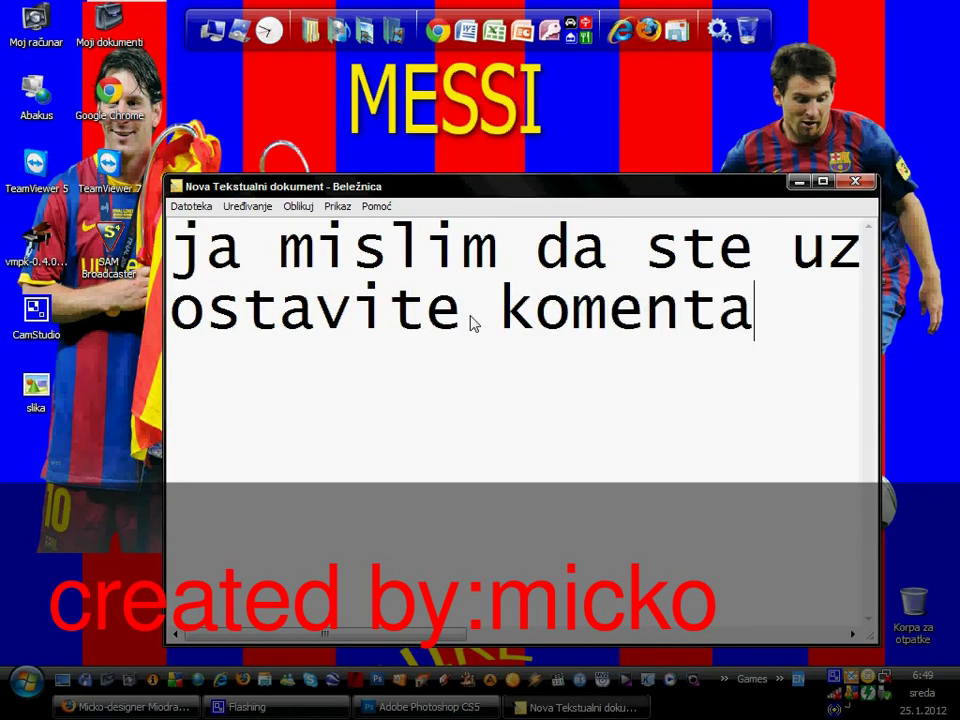
type("rako v")
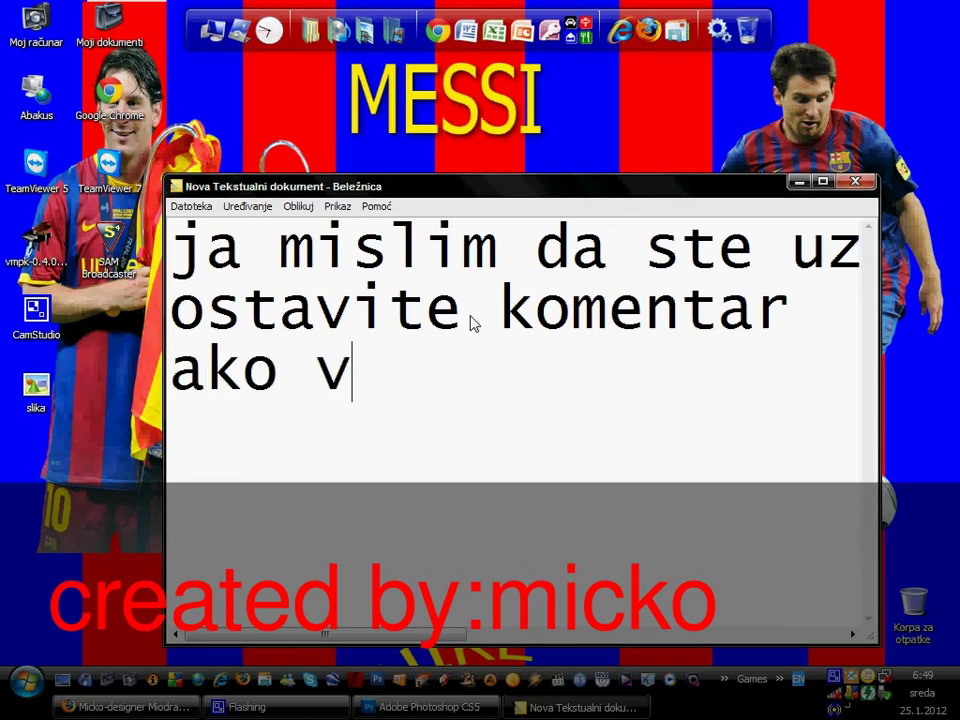
type("am se svidj")
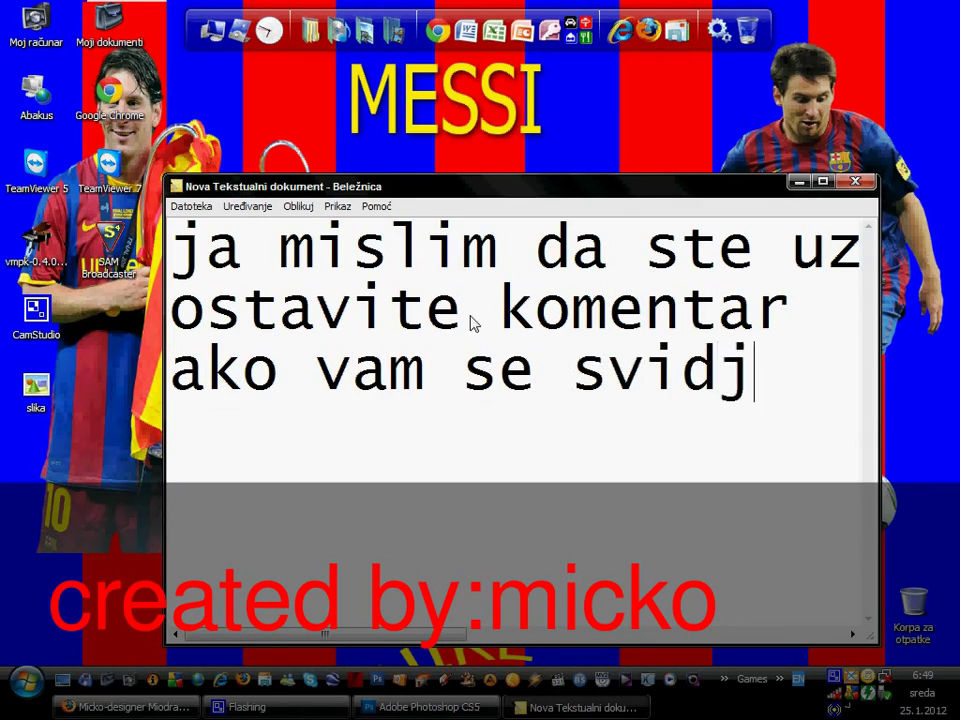
type("a slika")
key("Return")
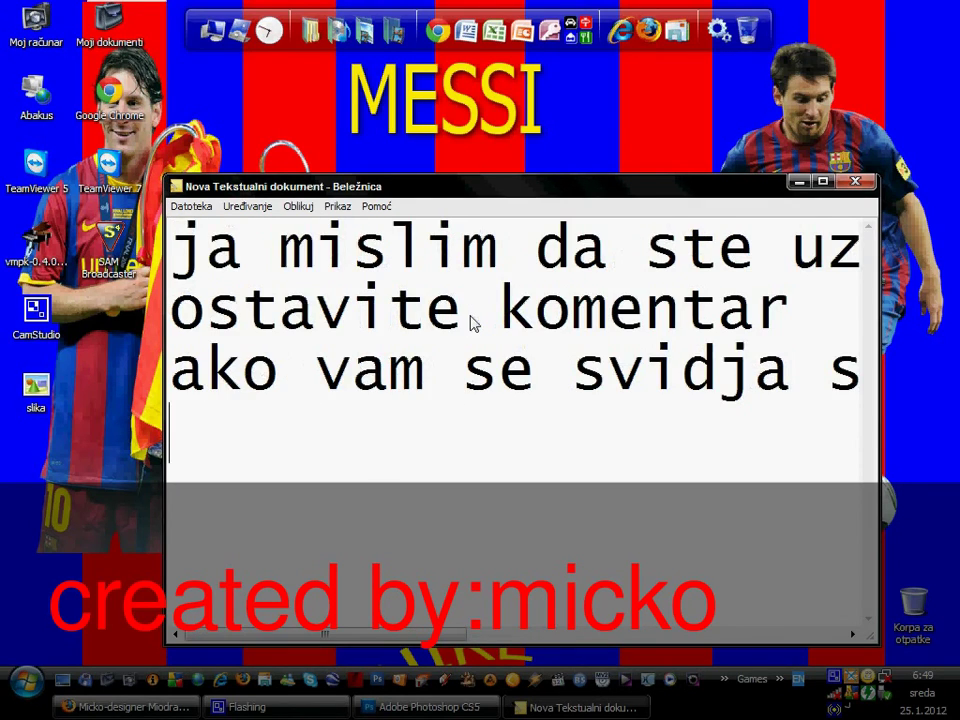
Add the closing note "link za skidanje" with "bice u info" on the line below it
type("link za ")
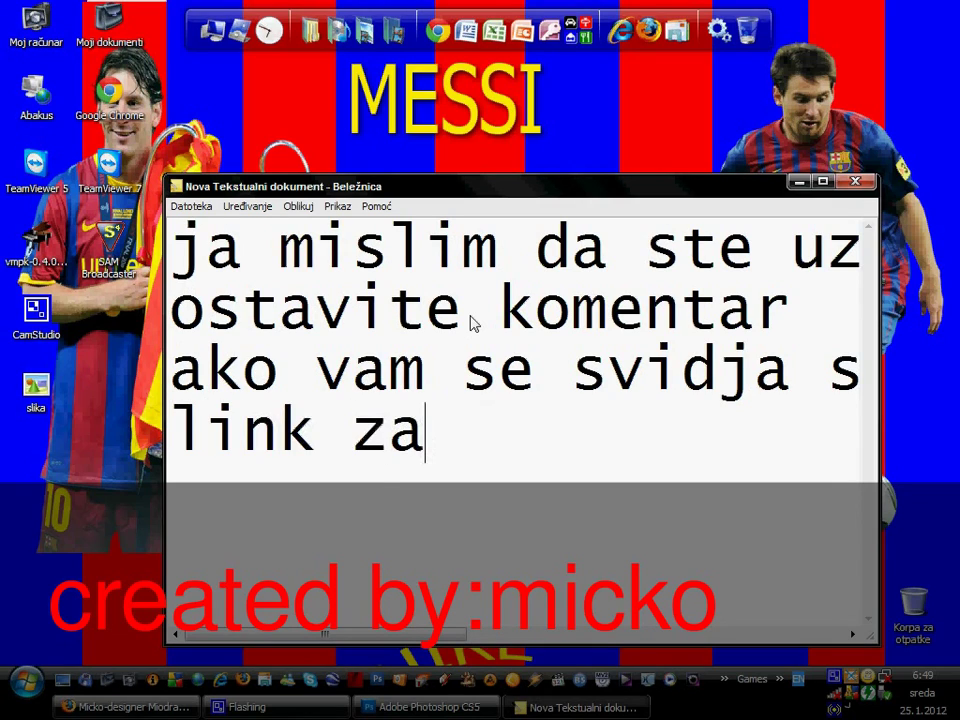
type("skidanje ")
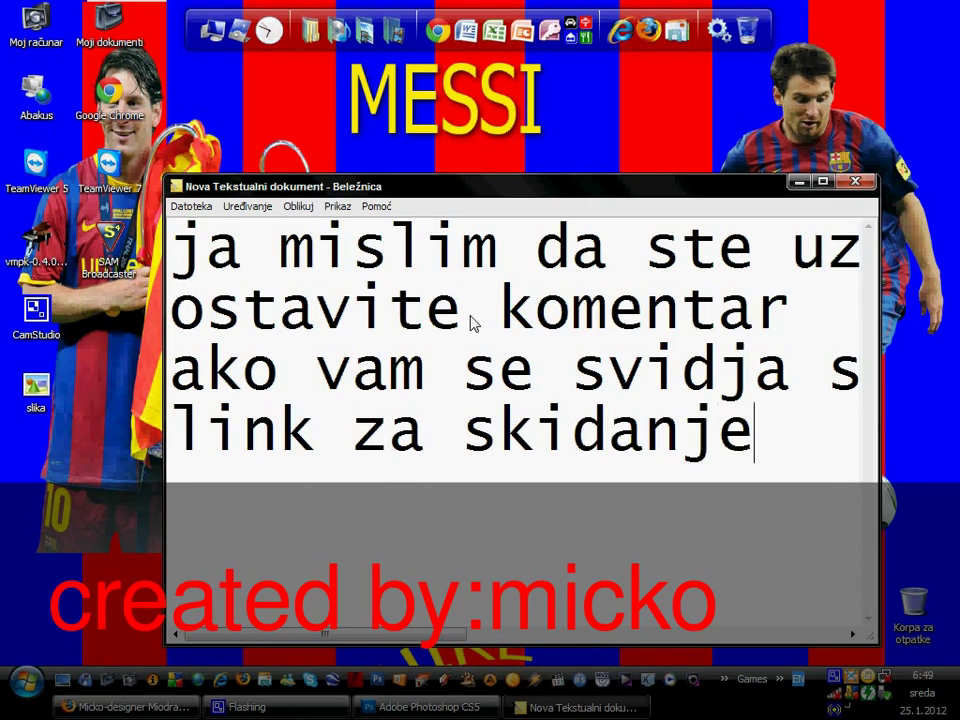
type("bice u ")
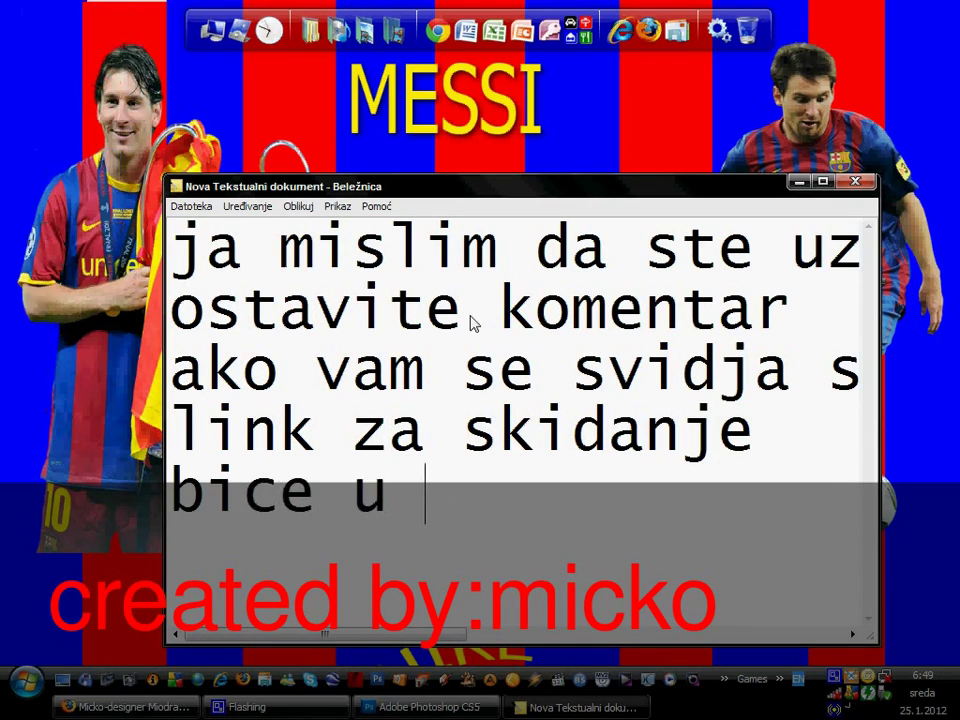
type("info")
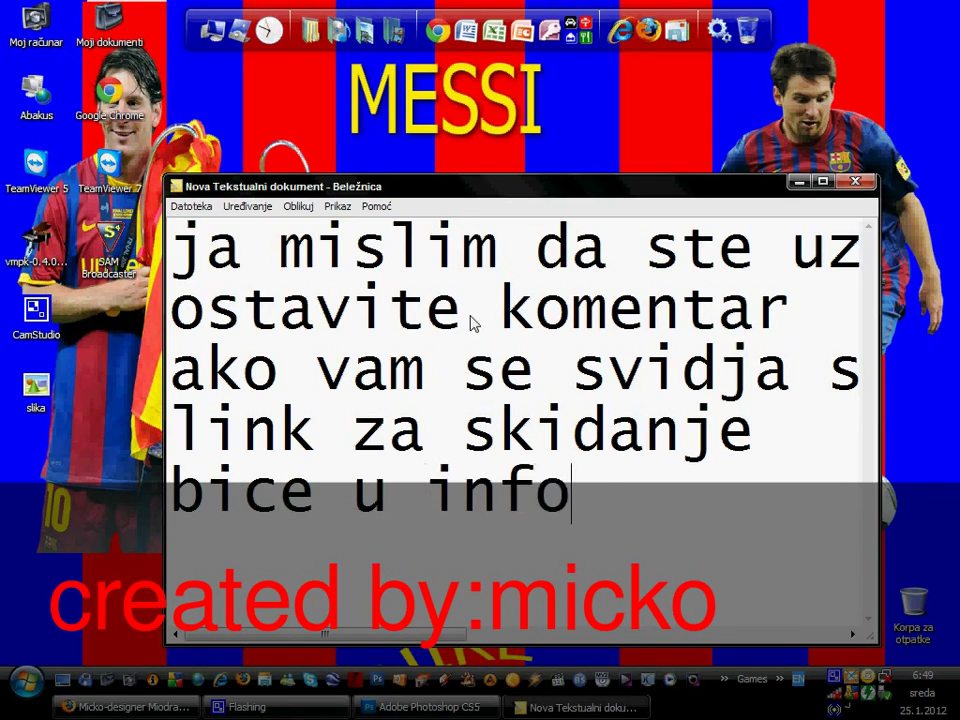